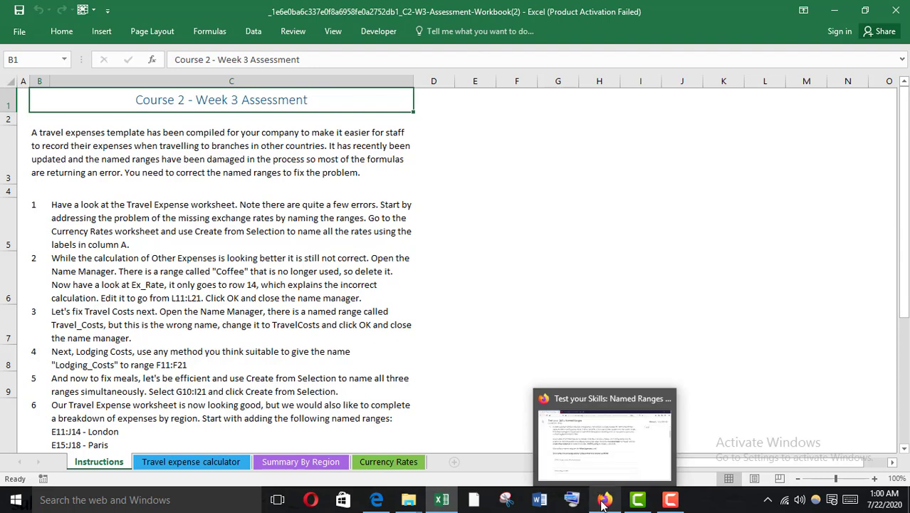
Switch to the Coursera quiz in Firefox and read question 1 about naming the exchange rates on the Currency Rates worksheet.
left_click(600, 467)
scroll(309, 196, "up", 2)
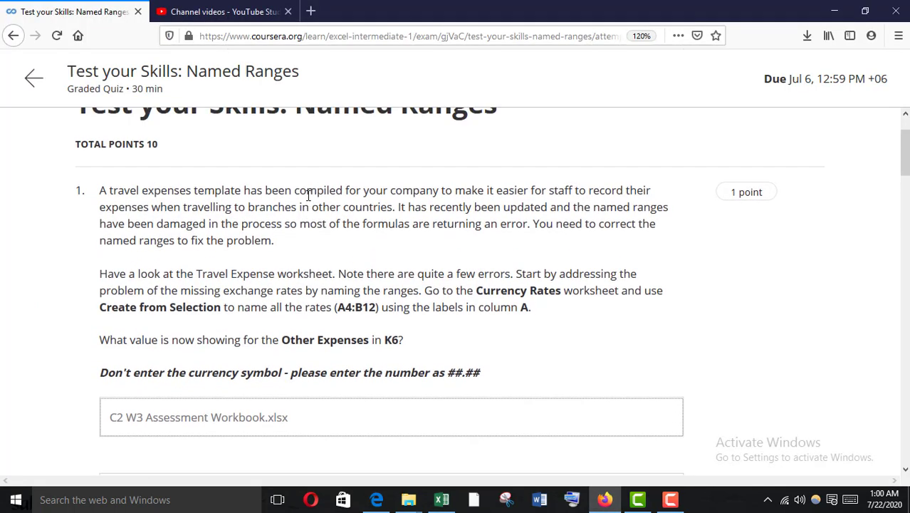
scroll(495, 268, "up", 1)
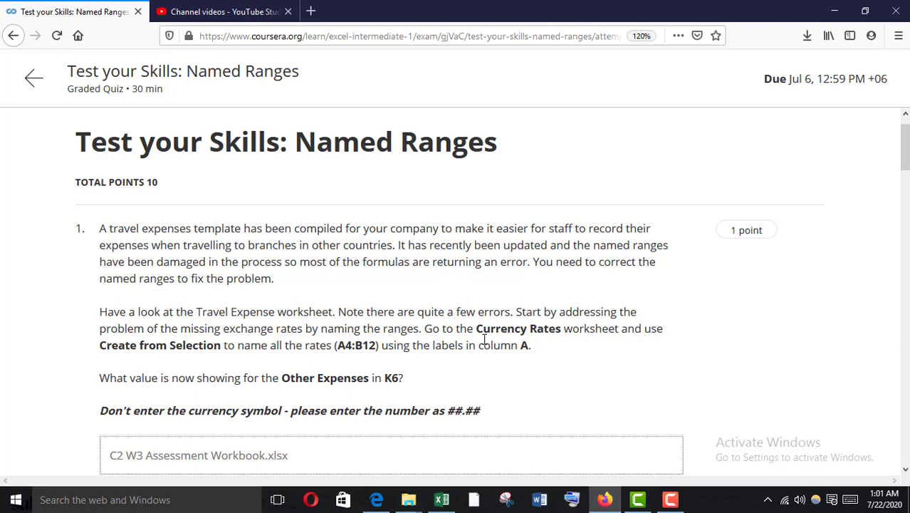
scroll(254, 327, "down", 1)
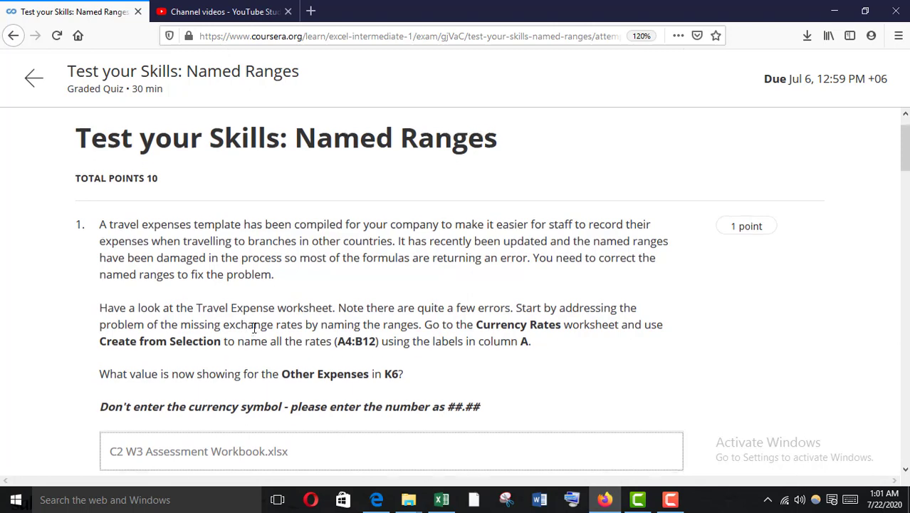
scroll(253, 328, "down", 1)
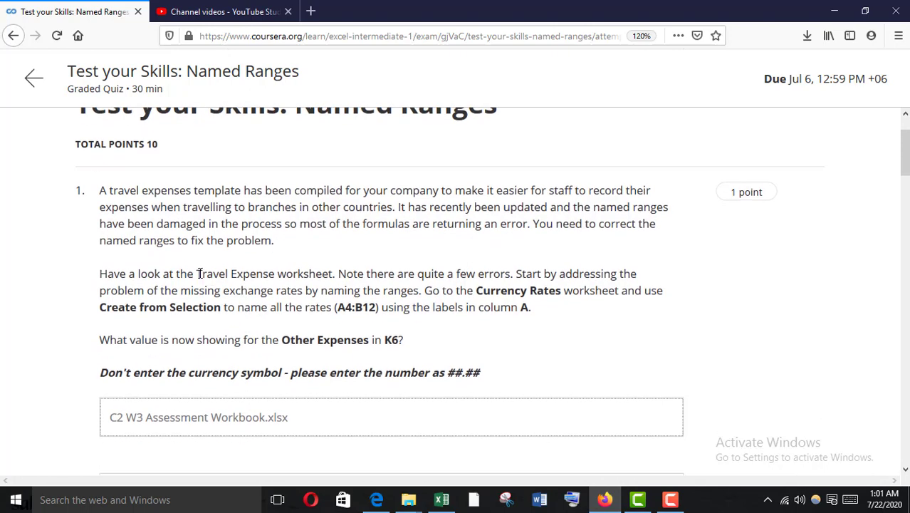
left_click_drag(201, 274, 238, 274)
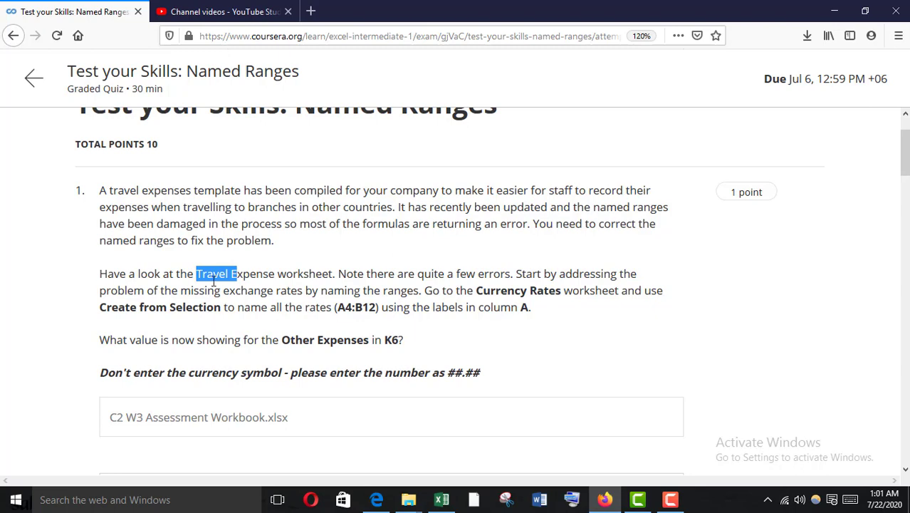
left_click(504, 302)
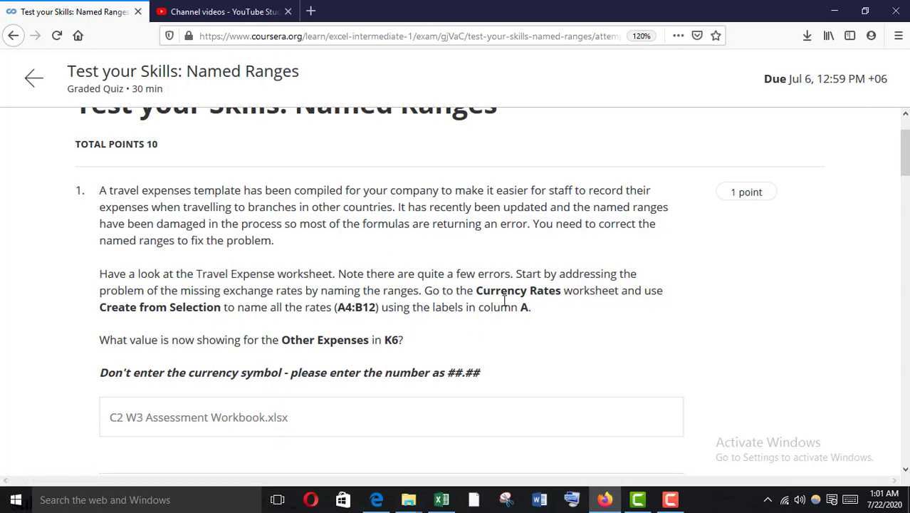
left_click_drag(475, 292, 585, 308)
left_click(586, 308)
left_click_drag(474, 287, 550, 284)
In the Excel workbook, name the rates in A4:B12 of the Currency Rates sheet using Create from Selection with left column labels.
mouse_move(442, 499)
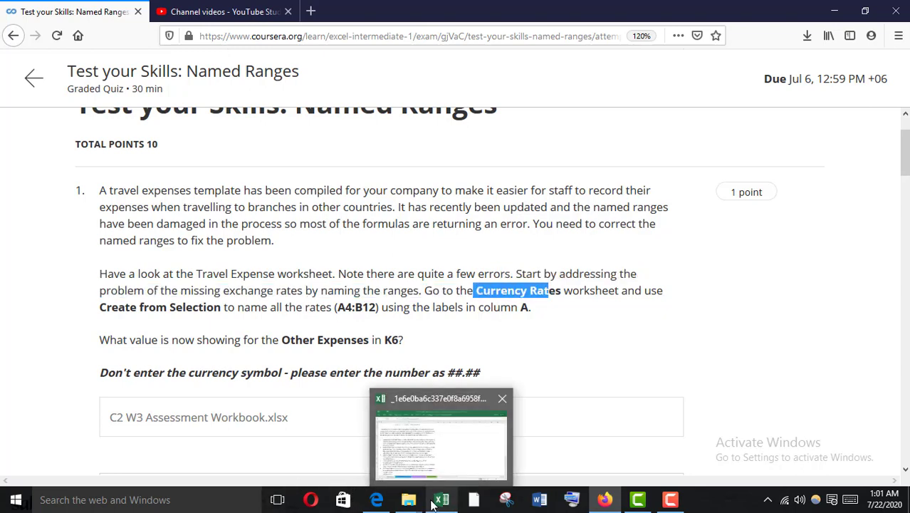
left_click(408, 442)
left_click(389, 462)
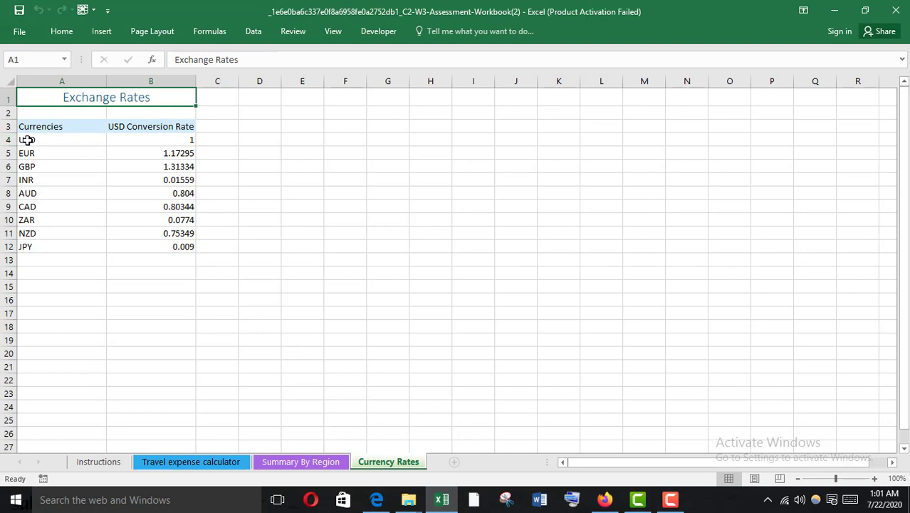
left_click(68, 145)
left_click_drag(68, 145, 146, 244)
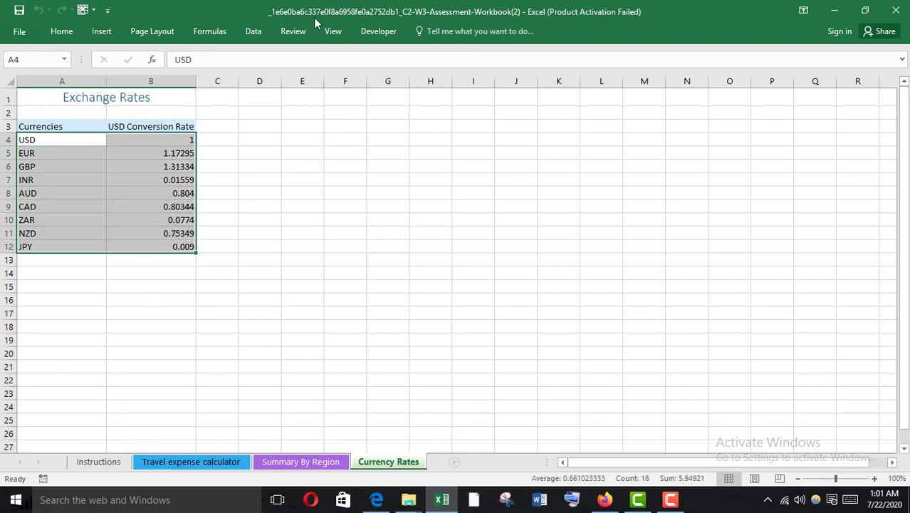
left_click(224, 34)
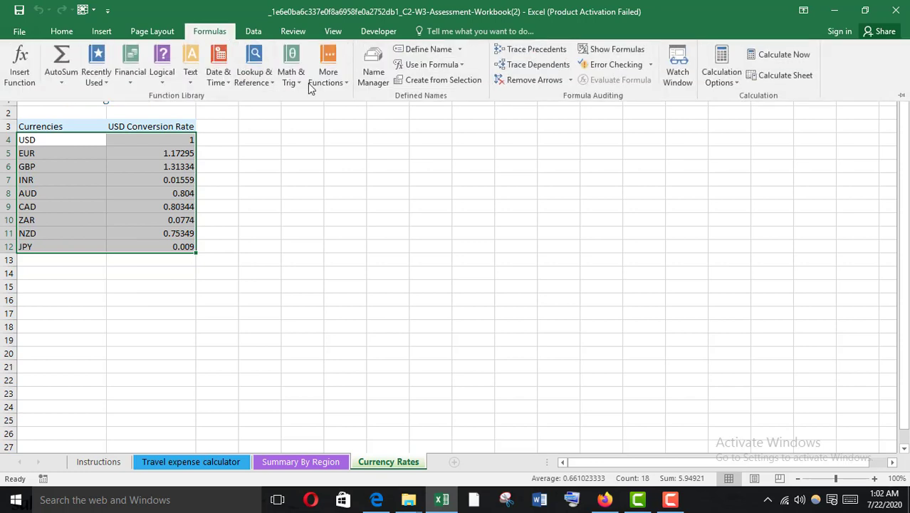
left_click(446, 82)
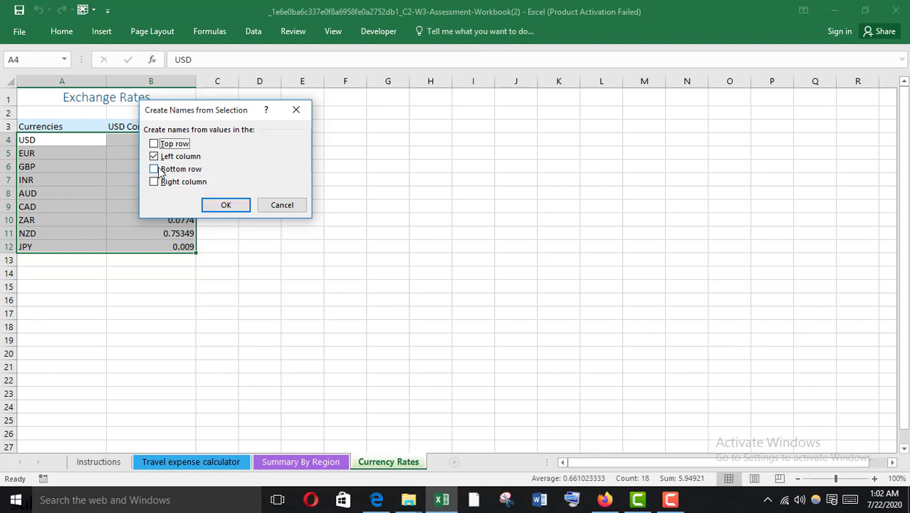
left_click(225, 206)
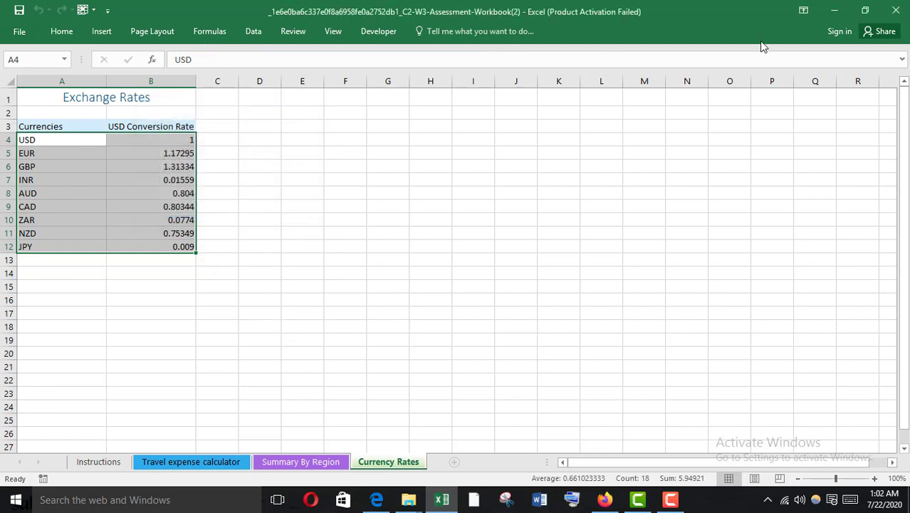
Keep the ribbon permanently expanded above the worksheet, with the formula bar at its single-line height.
left_click(902, 60)
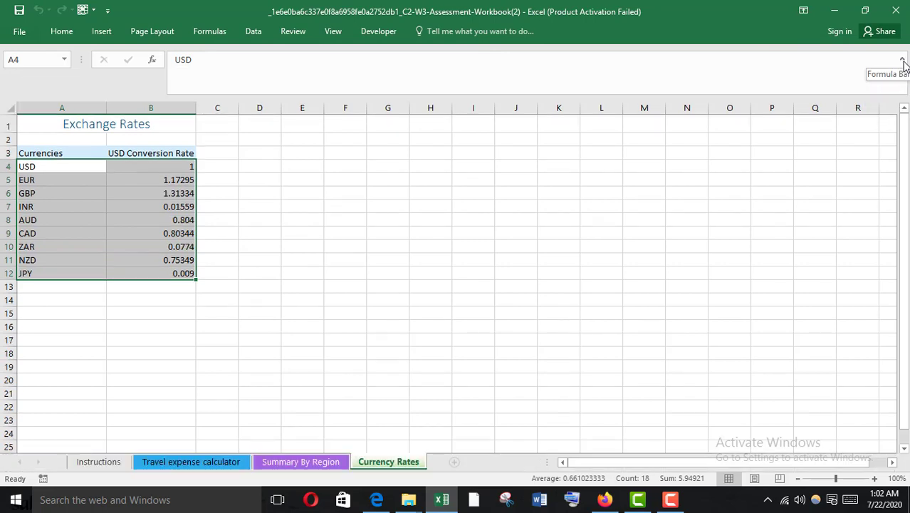
left_click(902, 60)
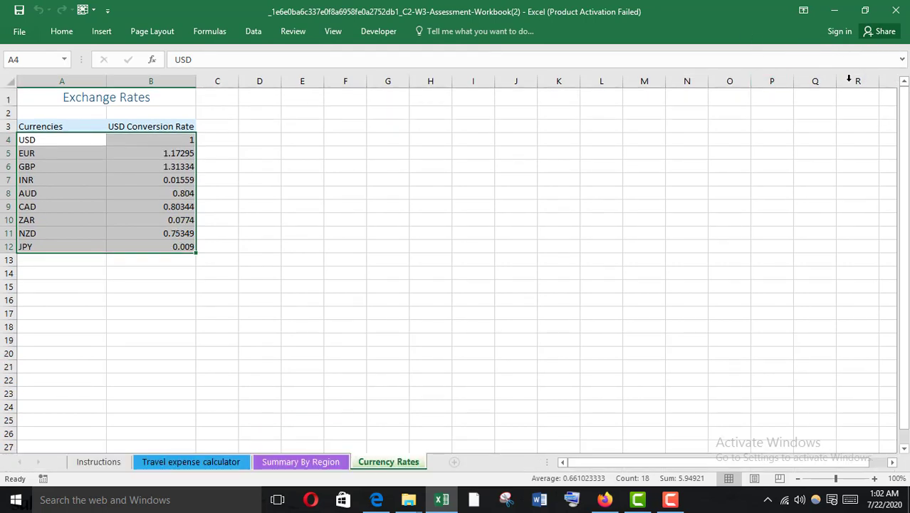
double_click(104, 36)
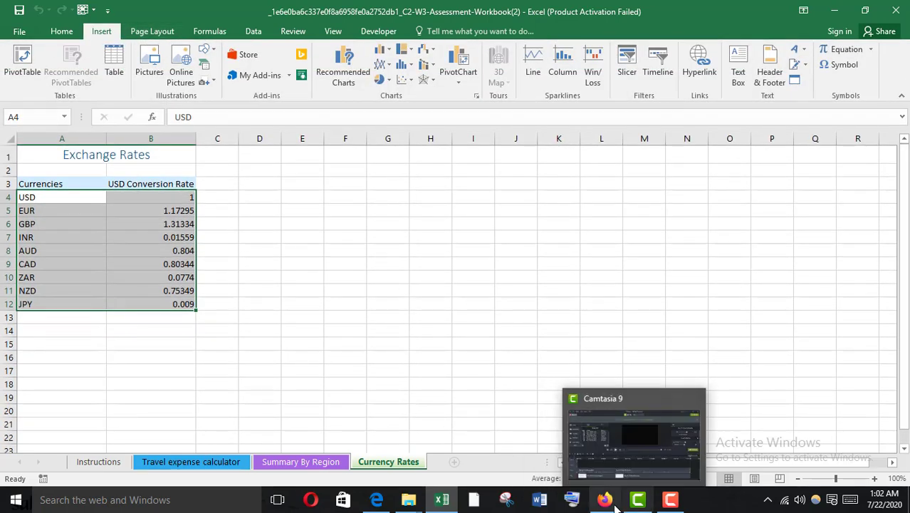
Recheck question 1 in the Firefox quiz and copy the Other Expenses value from K6 of Excel's Travel expense calculator sheet.
mouse_move(605, 500)
left_click(601, 457)
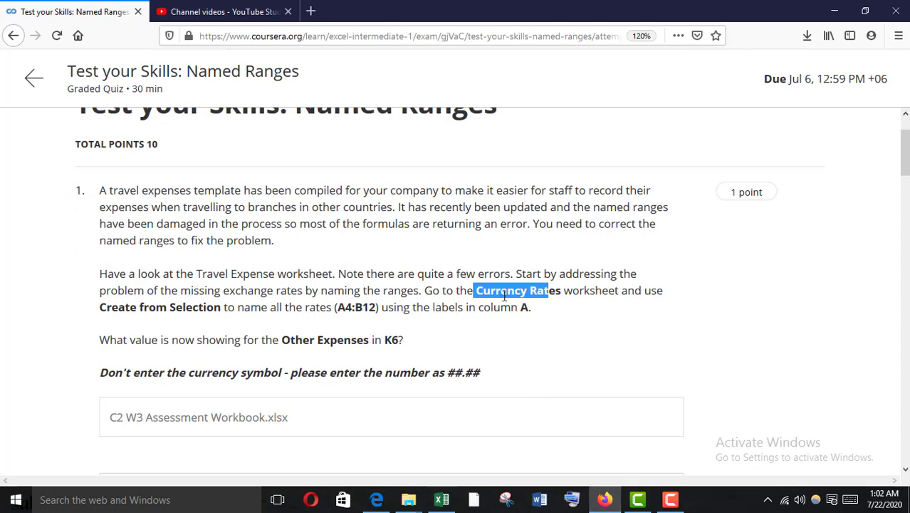
scroll(570, 285, "down", 1)
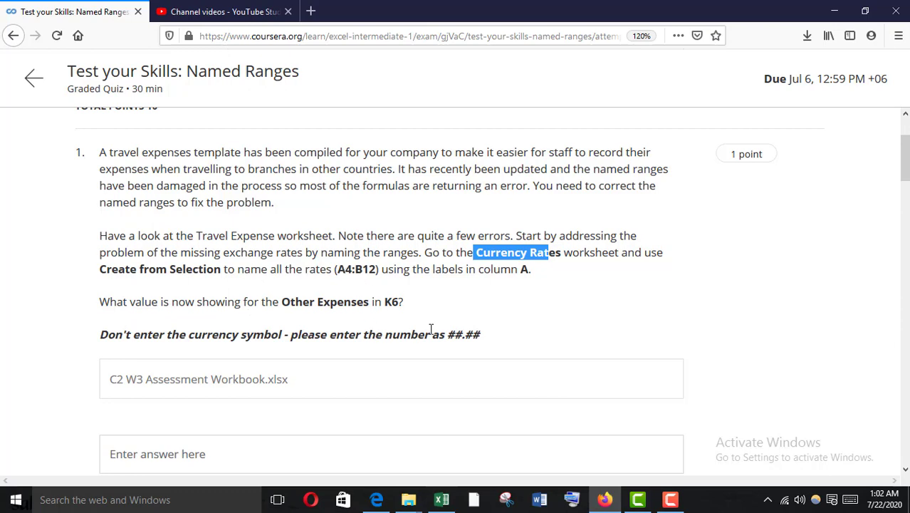
mouse_move(442, 500)
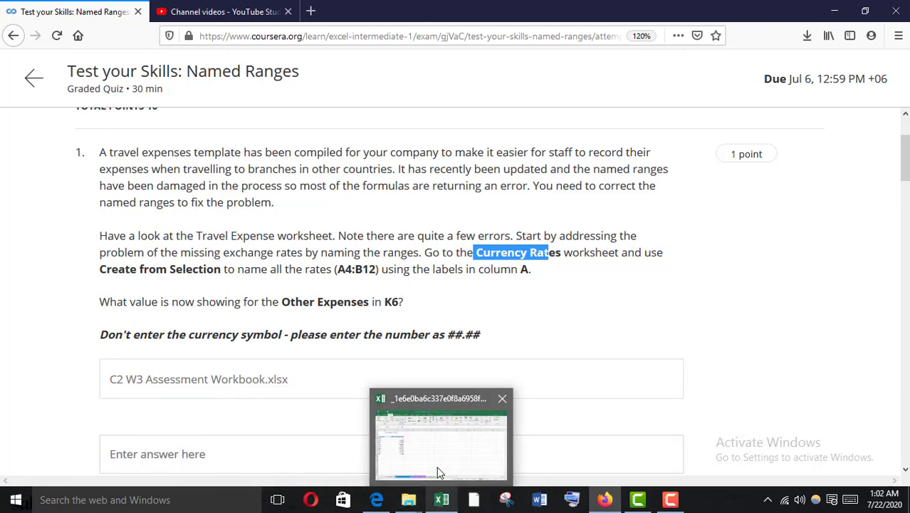
left_click(440, 473)
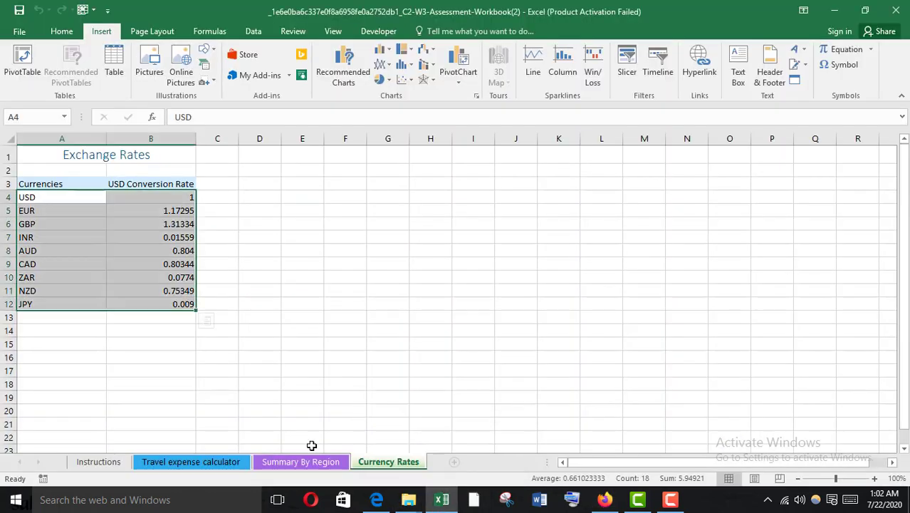
left_click(201, 462)
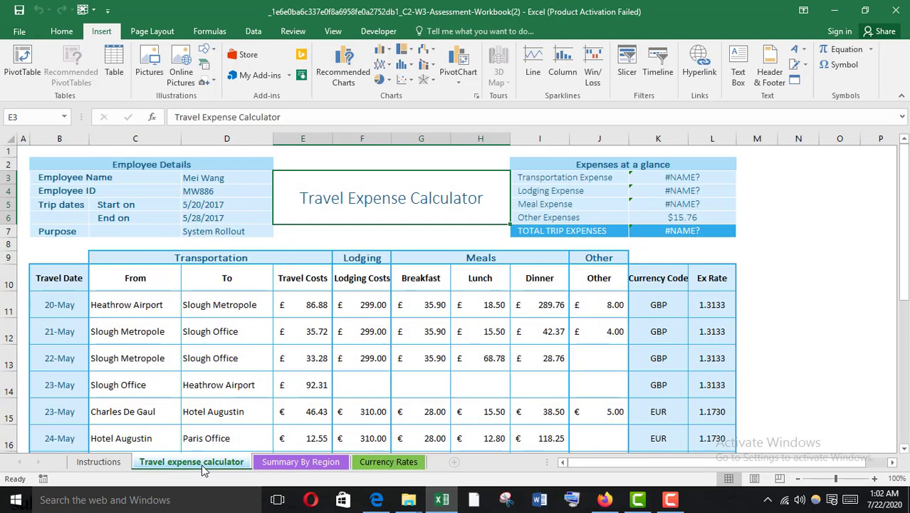
left_click(648, 141)
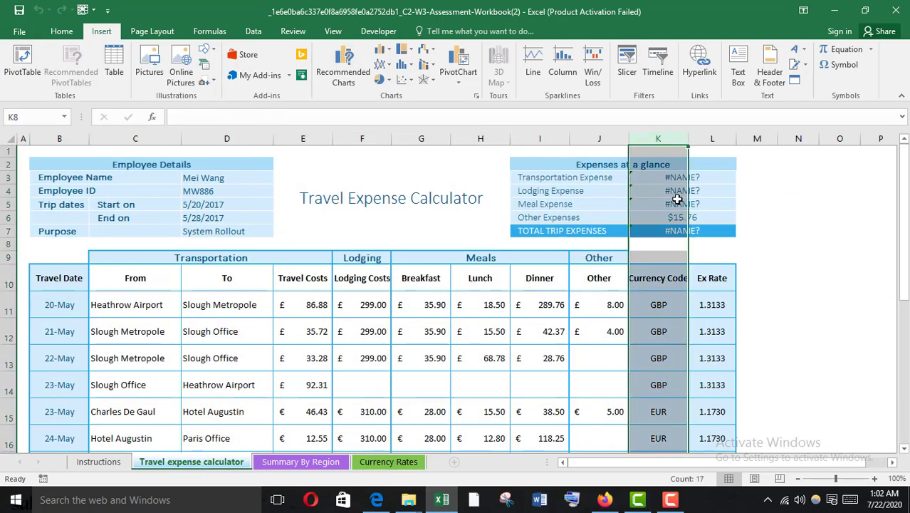
left_click(13, 221)
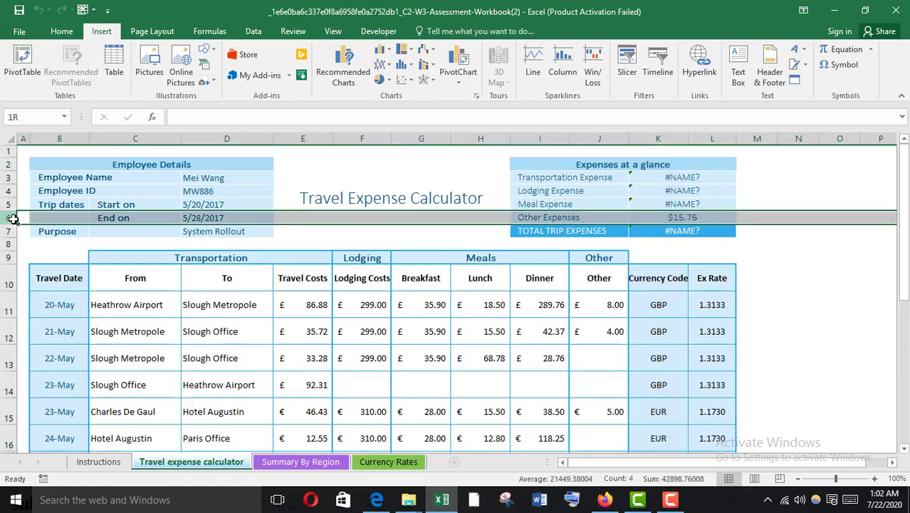
left_click(691, 217)
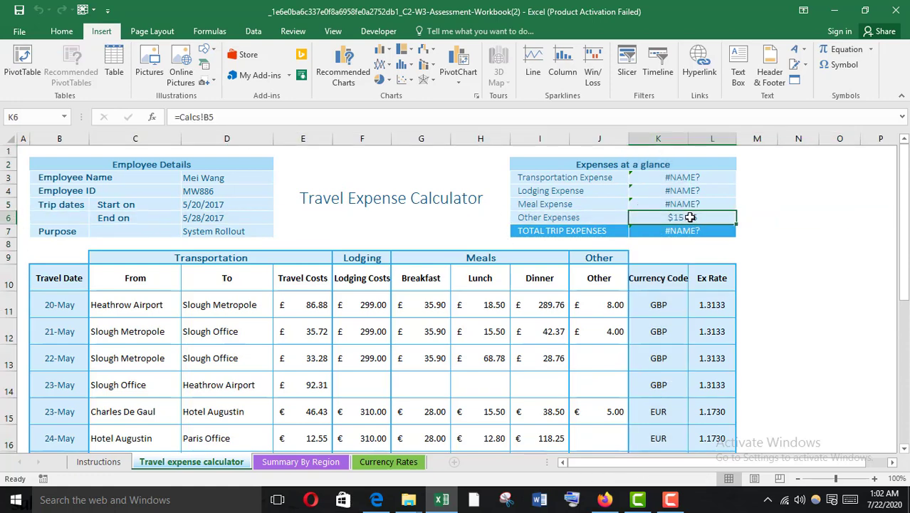
key("ctrl+c")
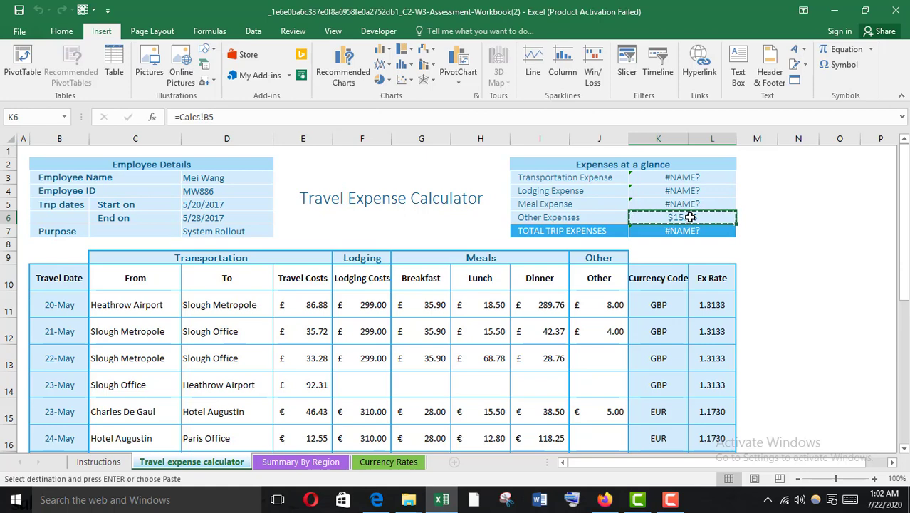
Paste the copied value as the answer to question 1 in the Firefox quiz and remove the dollar sign, giving 15.76.
left_click(604, 498)
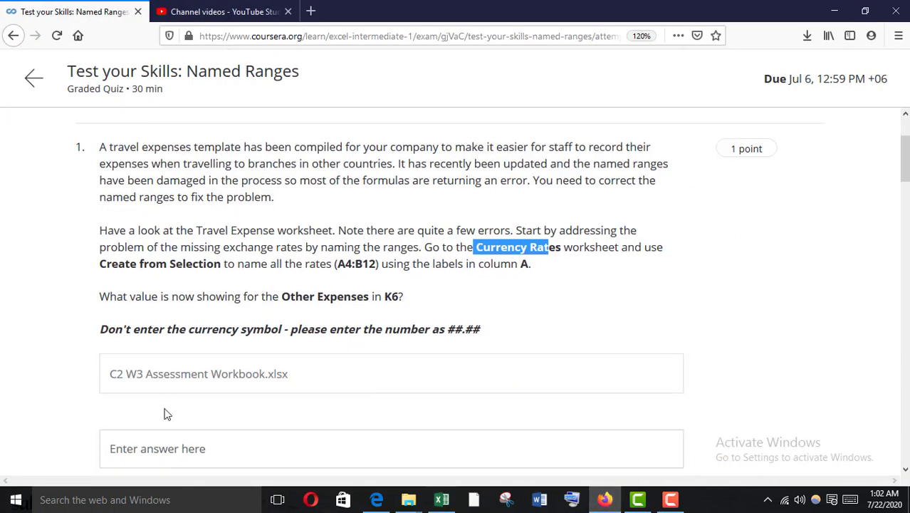
scroll(164, 414, "down", 2)
left_click(163, 390)
key("ctrl+v")
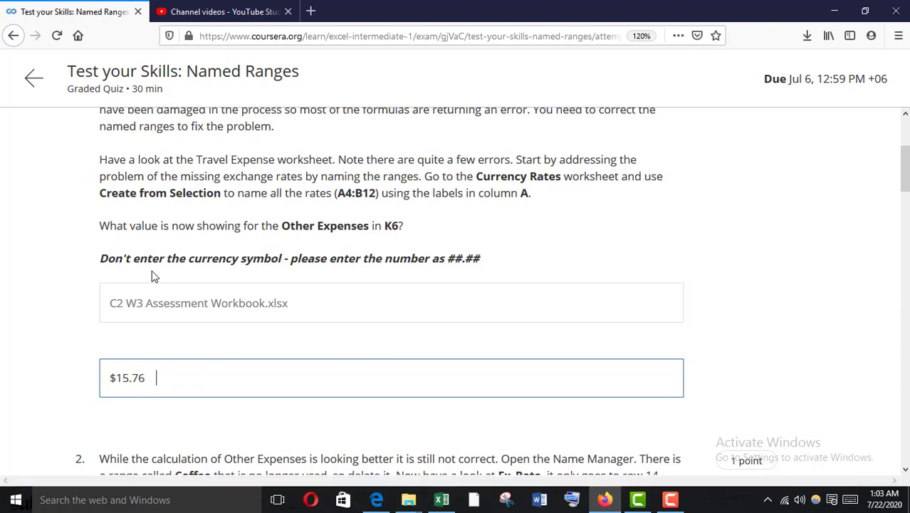
left_click(115, 379)
key("BackSpace")
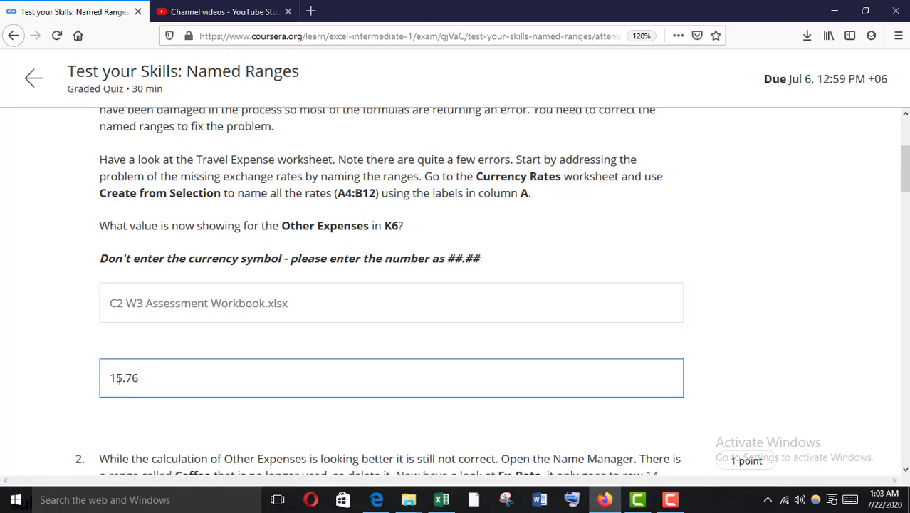
Read quiz question 2 and delete the unused Coffee named range with the Name Manager in the Excel workbook.
scroll(119, 378, "down", 5)
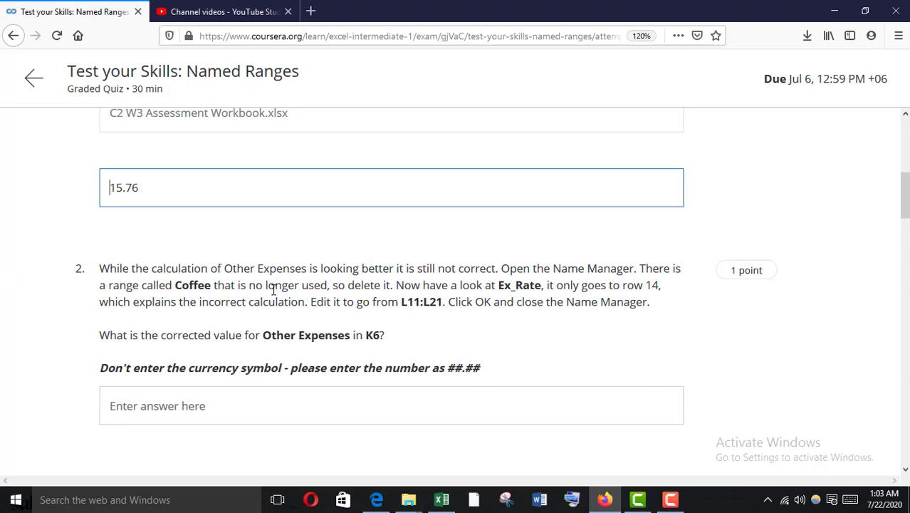
mouse_move(441, 499)
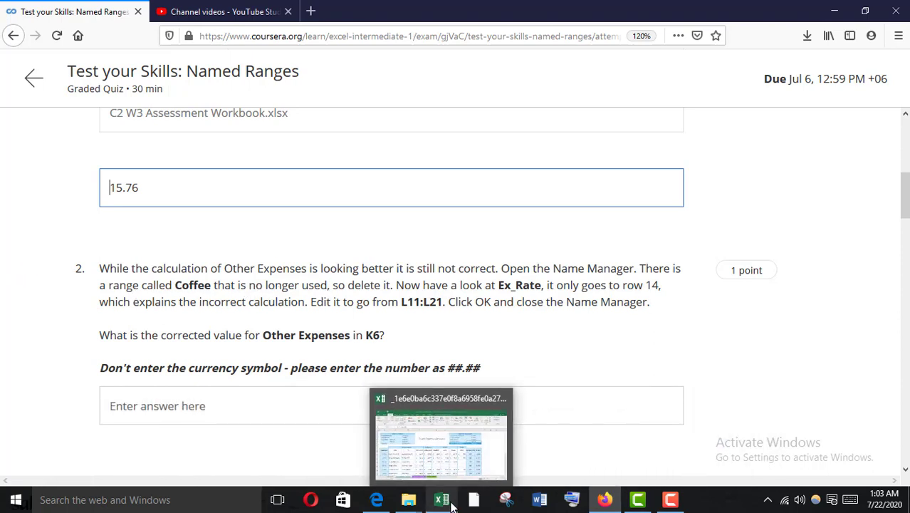
left_click(427, 434)
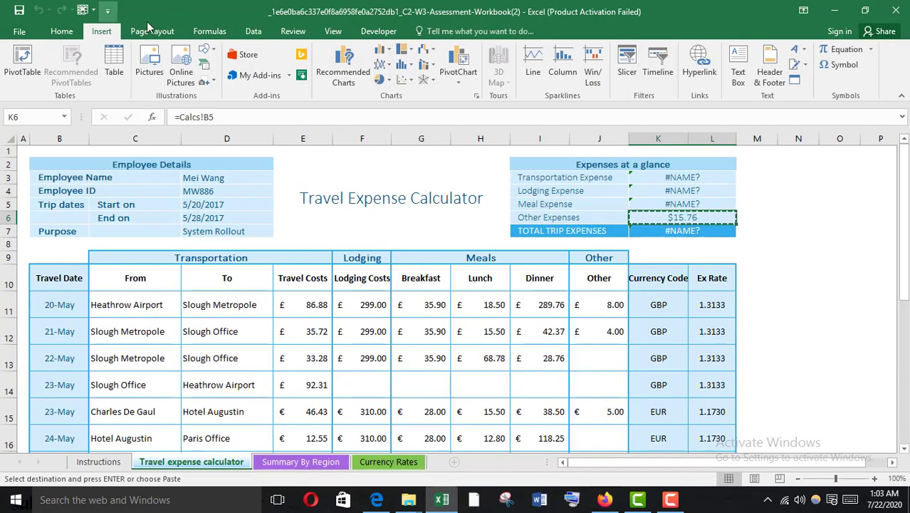
left_click(208, 32)
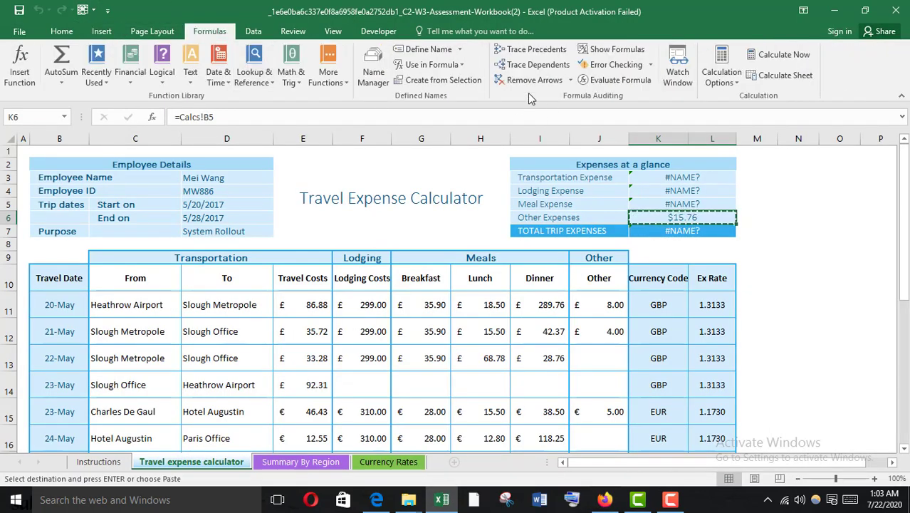
left_click(371, 77)
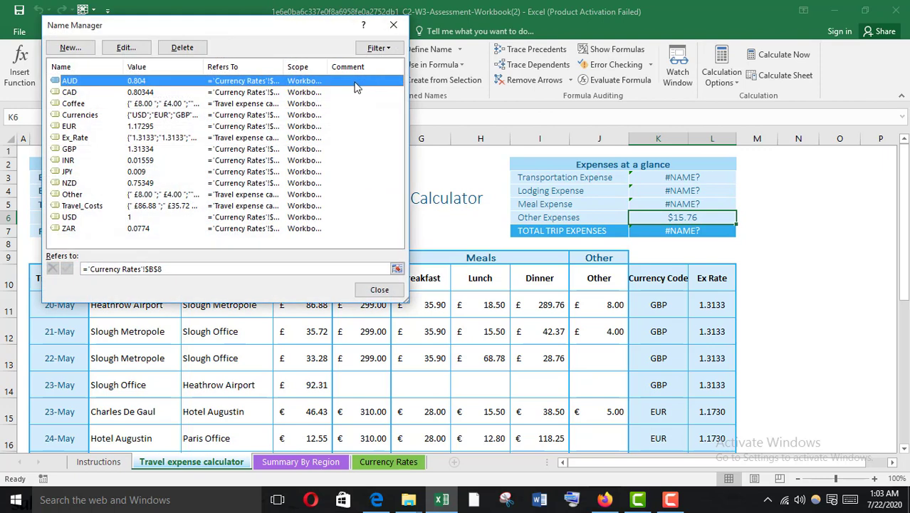
left_click(74, 104)
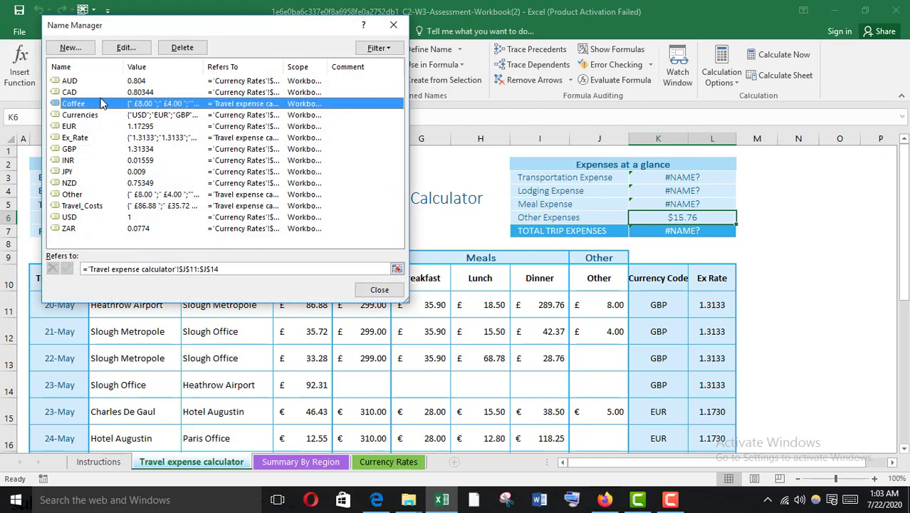
left_click(182, 47)
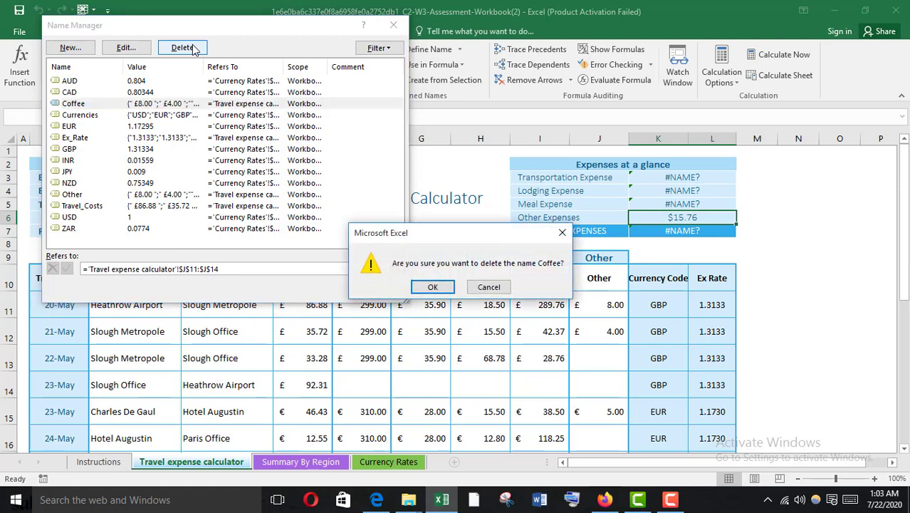
left_click(433, 288)
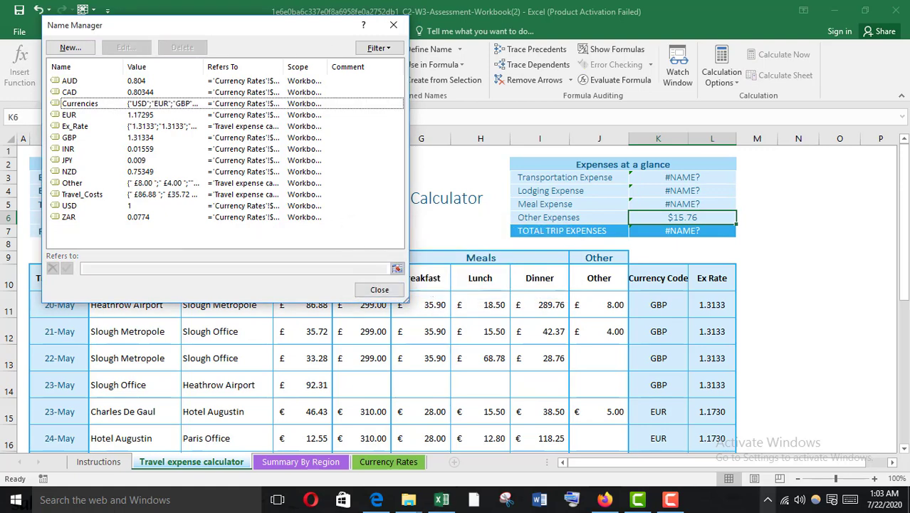
Recheck question 2's Ex_Rate instructions in the Firefox quiz and return to the Excel workbook.
left_click(605, 500)
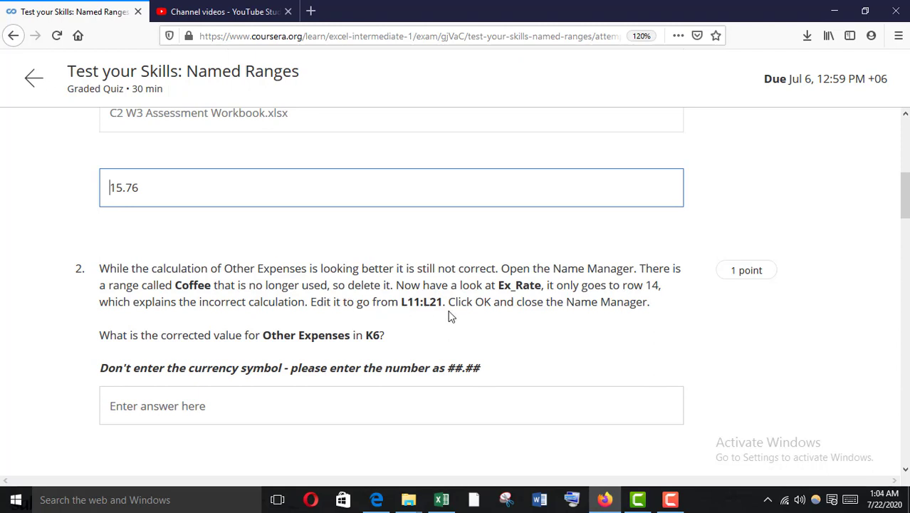
mouse_move(441, 499)
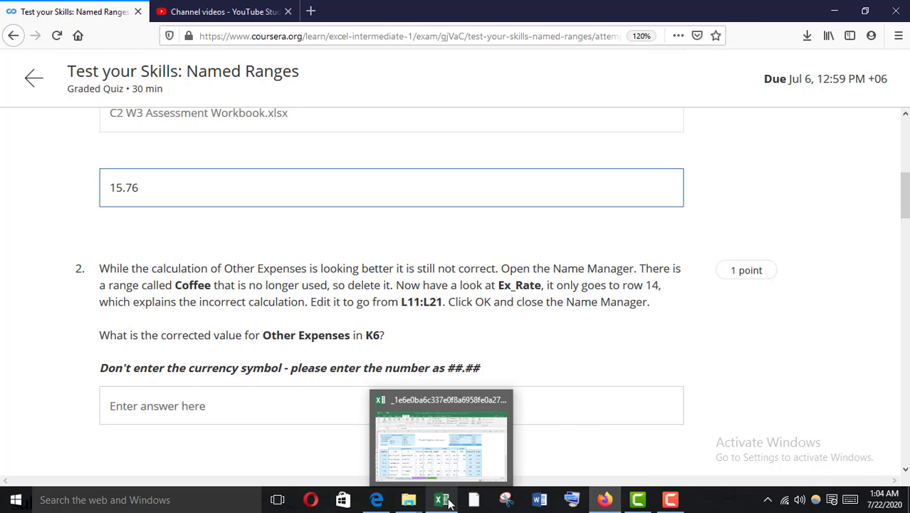
left_click(447, 457)
left_click(374, 73)
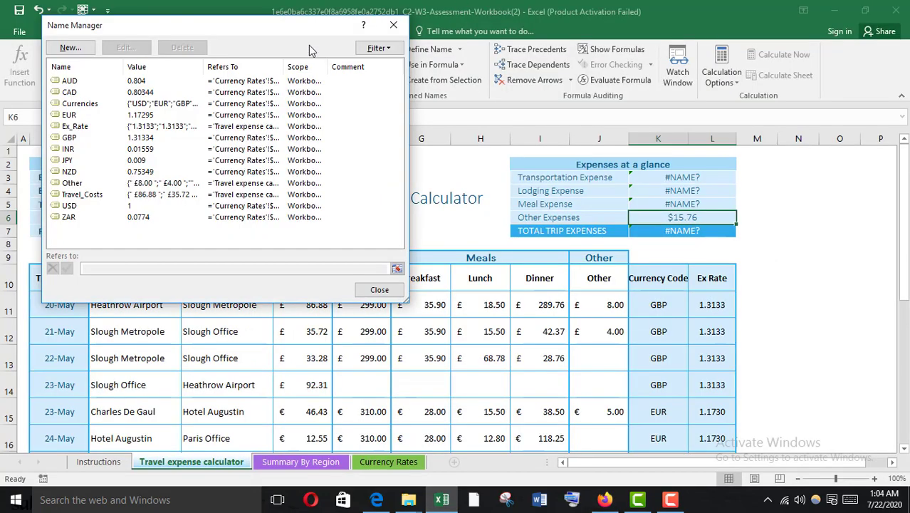
Change the Ex_Rate named range to refer to L11:L21 on the Travel expense calculator sheet and close the Name Manager.
left_click(82, 127)
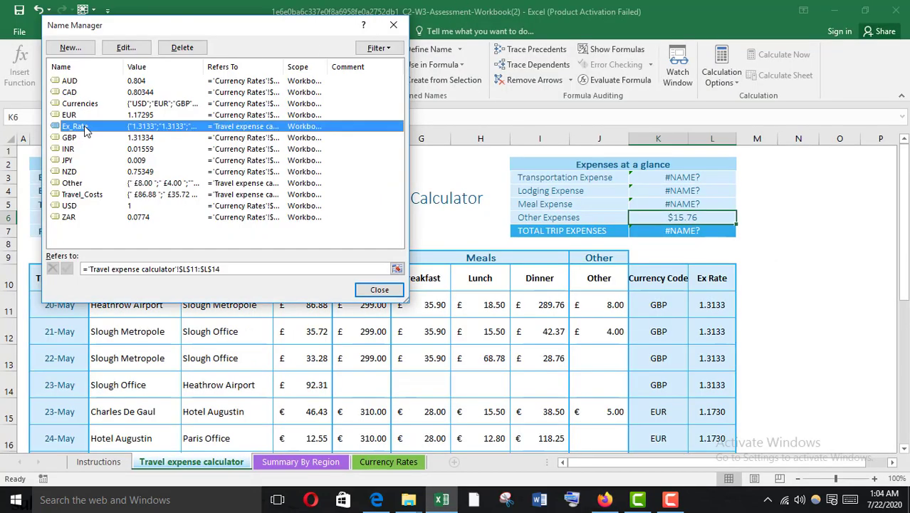
double_click(244, 127)
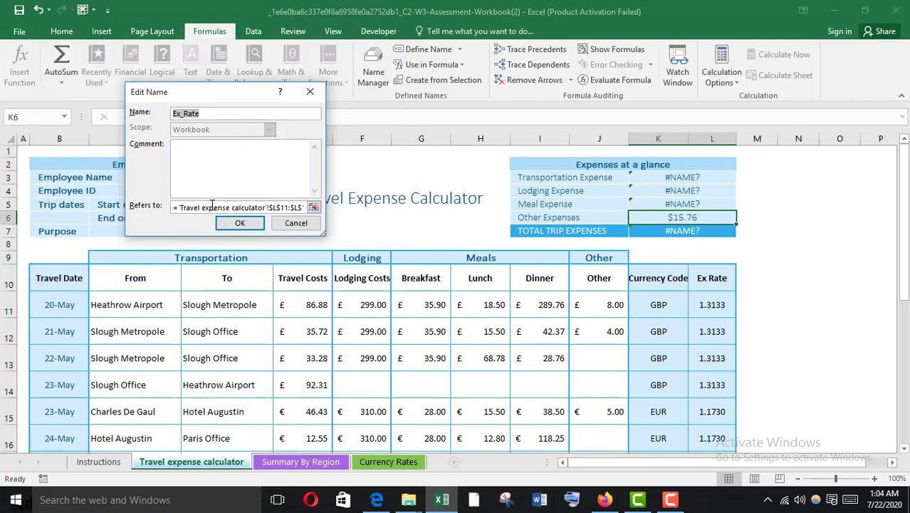
left_click(314, 208)
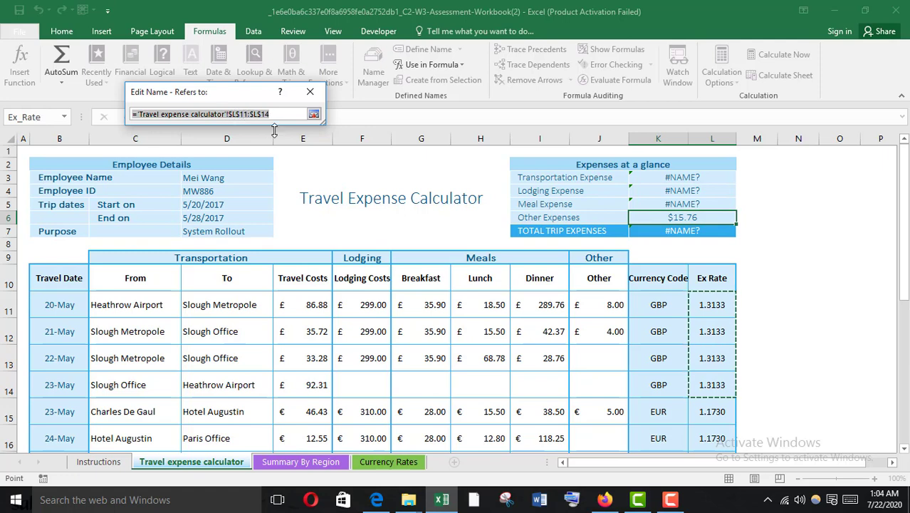
scroll(724, 366, "down", 2)
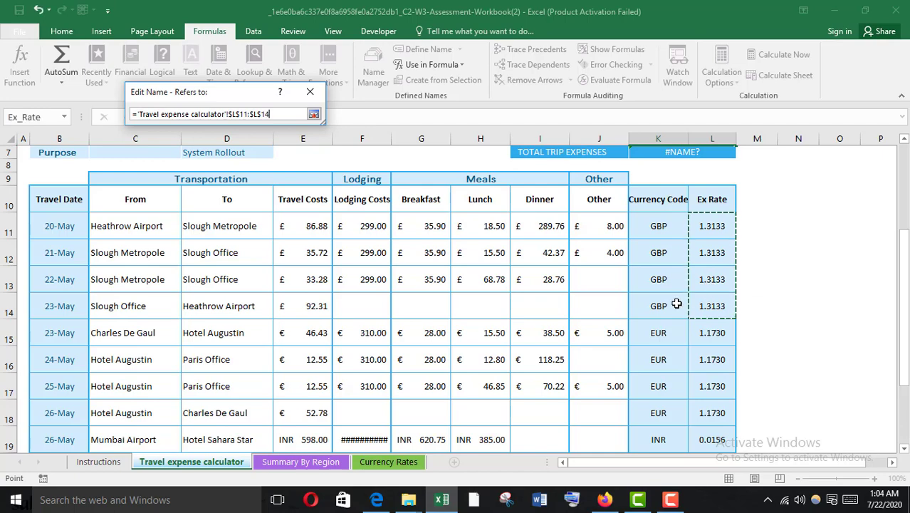
scroll(687, 228, "down", 2)
scroll(687, 228, "down", 3)
scroll(699, 258, "up", 5)
left_click_drag(718, 224, 718, 394)
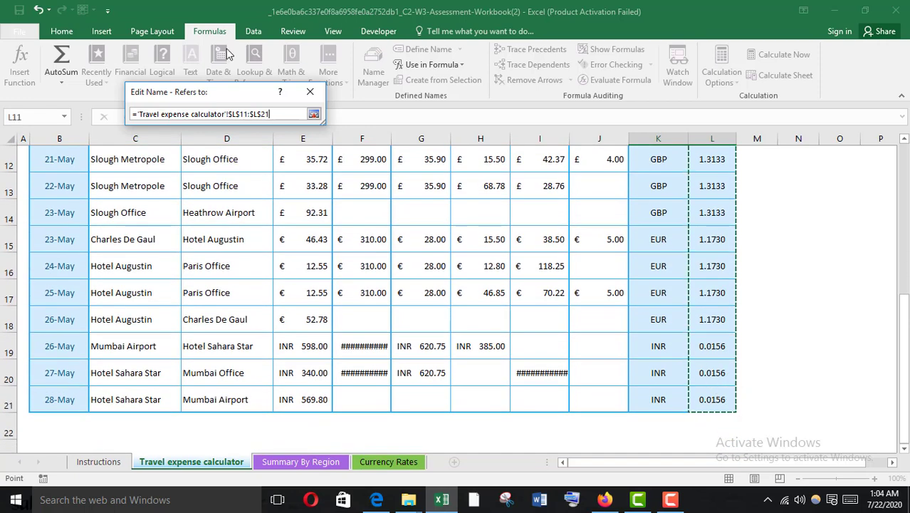
left_click(313, 115)
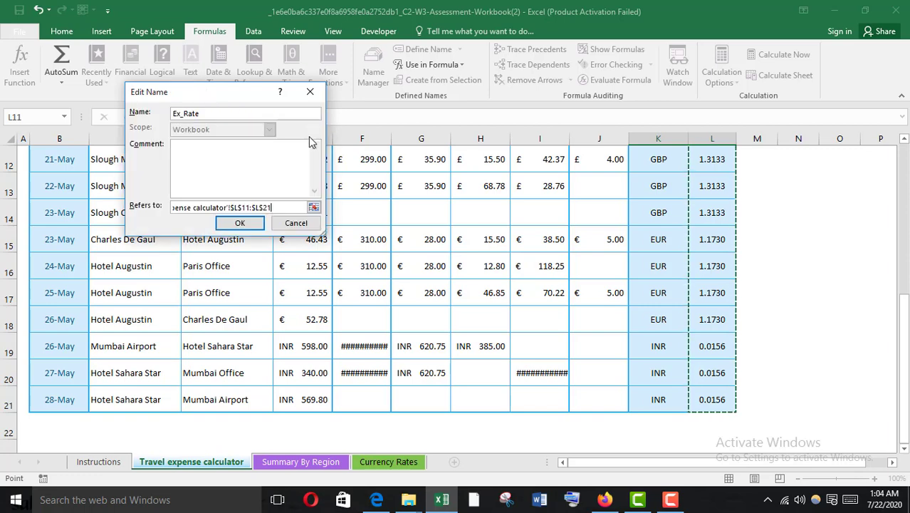
left_click(240, 223)
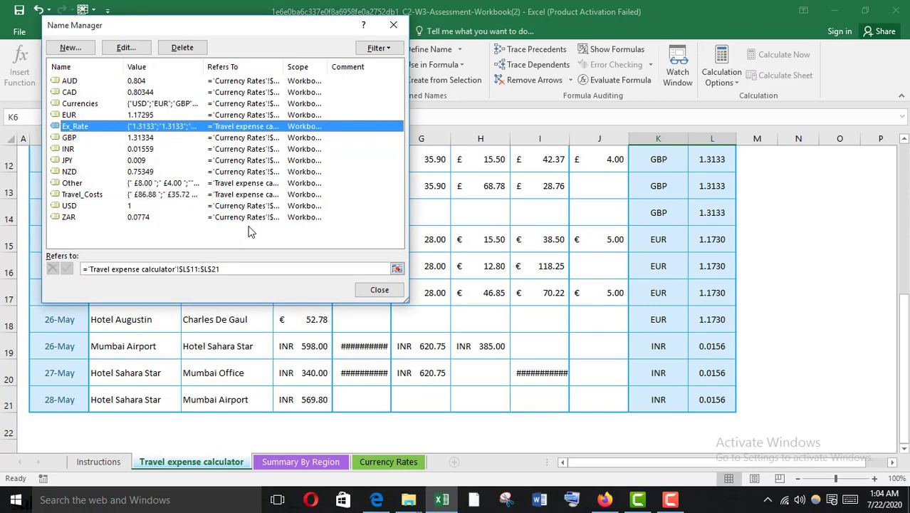
left_click(393, 25)
scroll(681, 267, "up", 4)
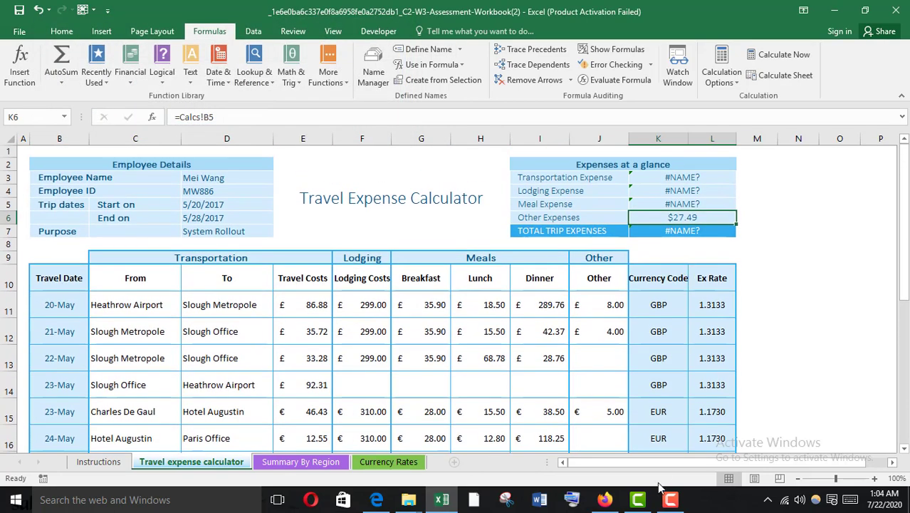
Recheck what question 2 asks in the Firefox quiz and copy the Other Expenses value from K6 in Excel.
left_click(605, 500)
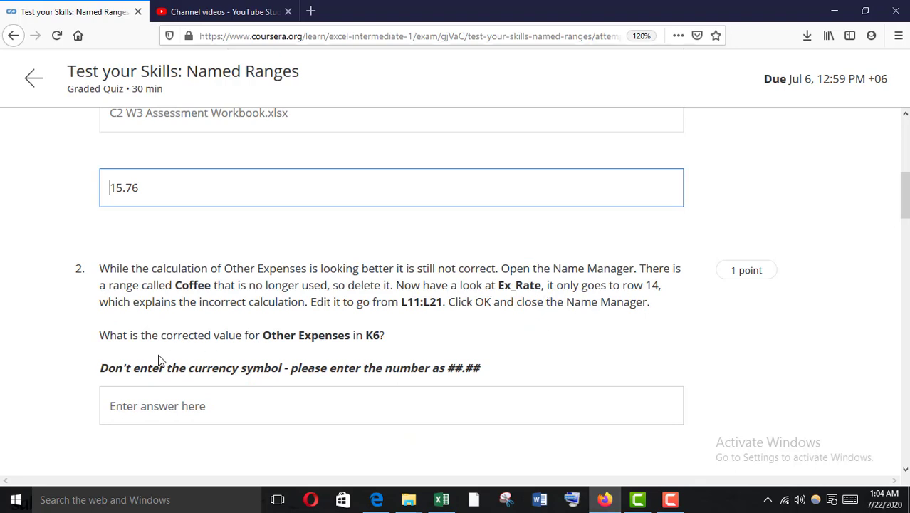
scroll(112, 342, "down", 1)
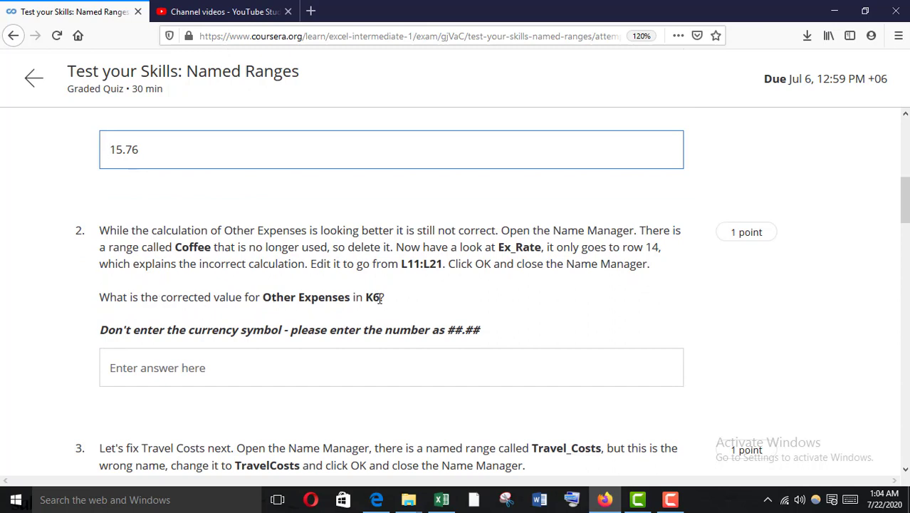
mouse_move(442, 499)
left_click(416, 462)
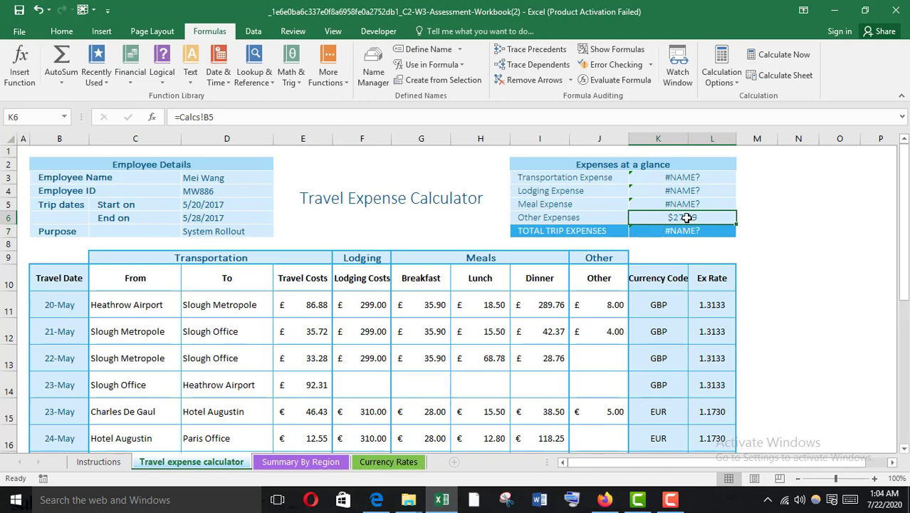
key("ctrl+c")
Paste the copied value as the answer to question 2 in the Firefox quiz and remove the dollar sign, giving 27.49.
mouse_move(604, 500)
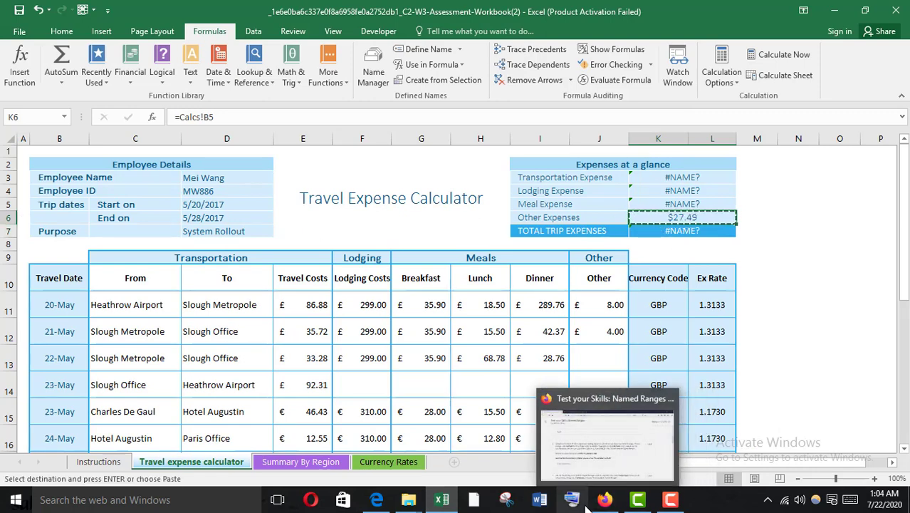
left_click(598, 432)
left_click(134, 369)
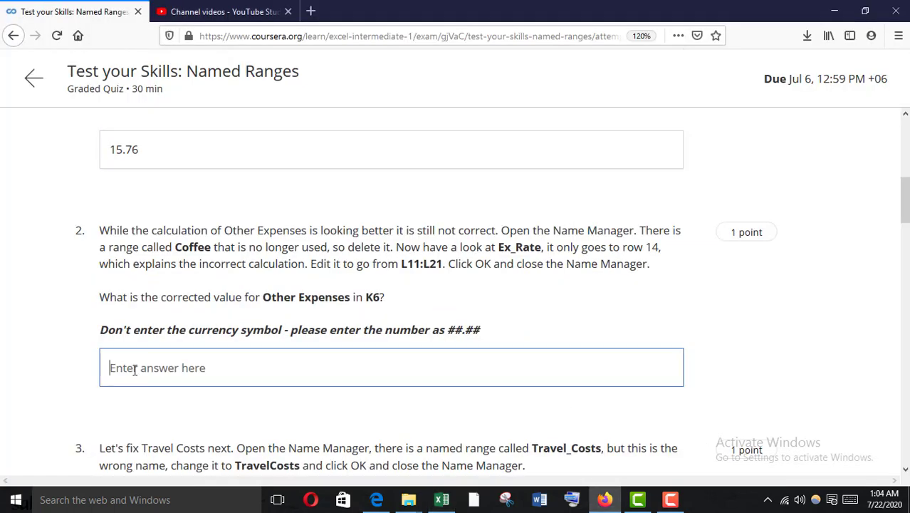
key("ctrl+v")
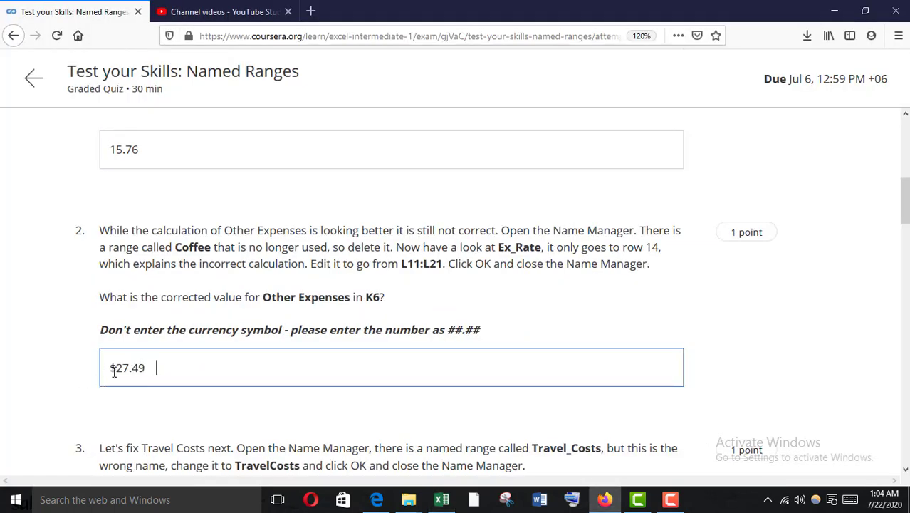
left_click(115, 371)
key("BackSpace")
Read quiz question 3 about correcting the Travel_Costs name and finding the Transportation Expense value in K3.
scroll(118, 369, "down", 4)
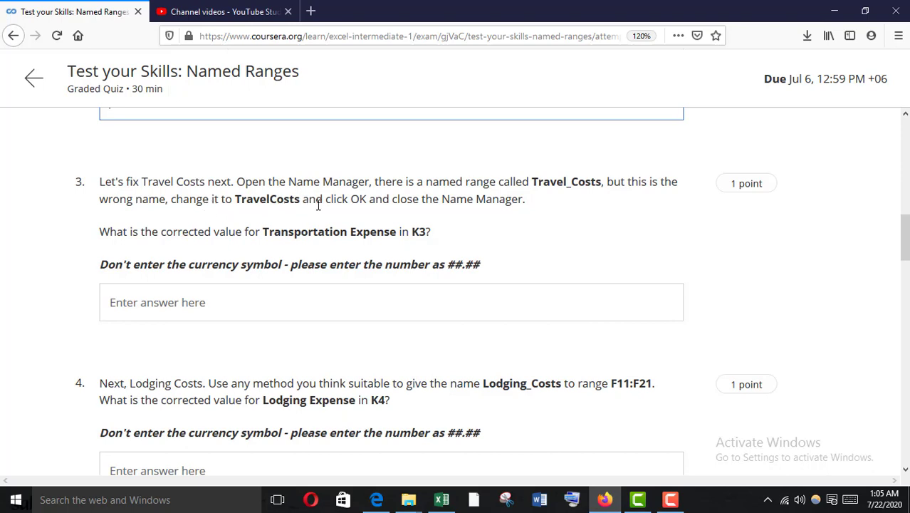
left_click_drag(533, 184, 601, 183)
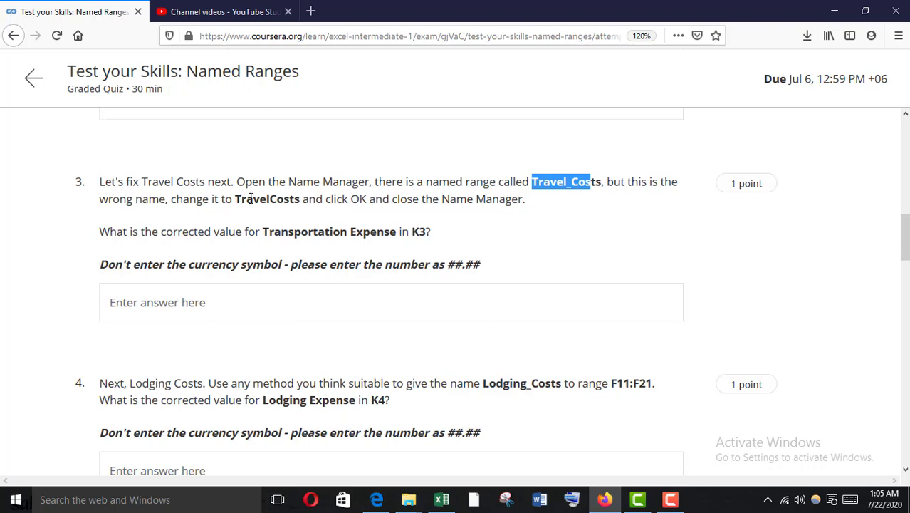
left_click_drag(247, 200, 273, 200)
left_click(350, 221)
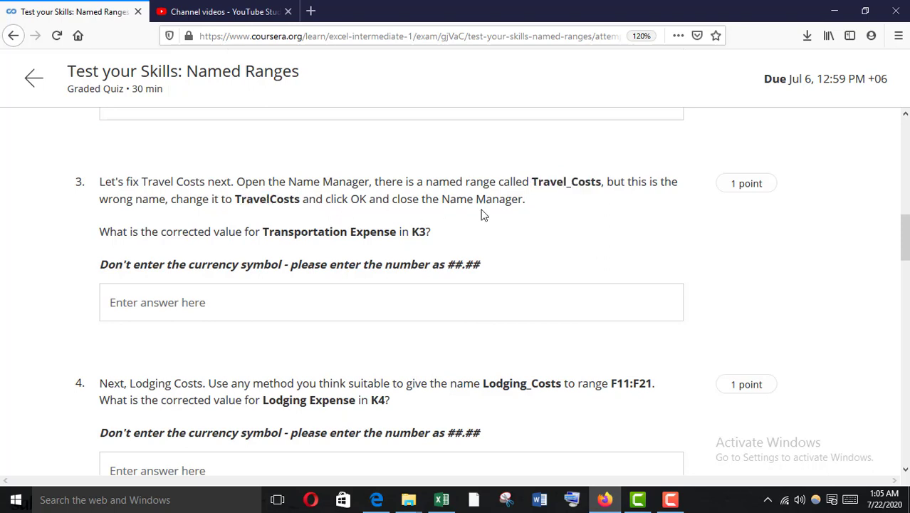
Rename the Travel_Costs named range to TravelCosts in the Excel workbook and close the Name Manager.
mouse_move(442, 499)
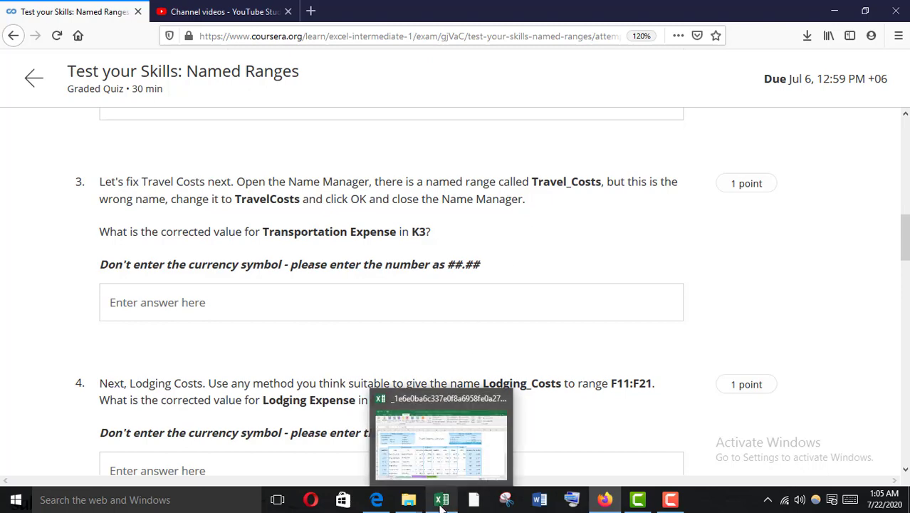
left_click(440, 460)
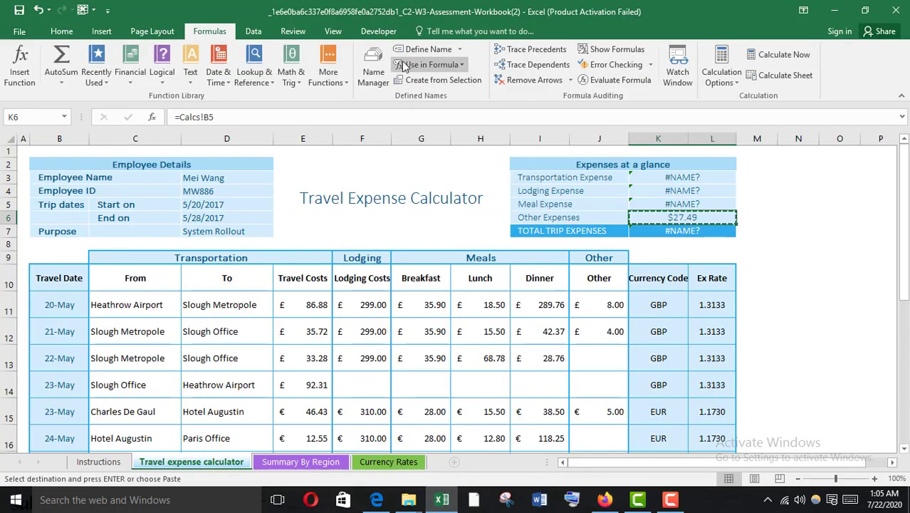
left_click(374, 70)
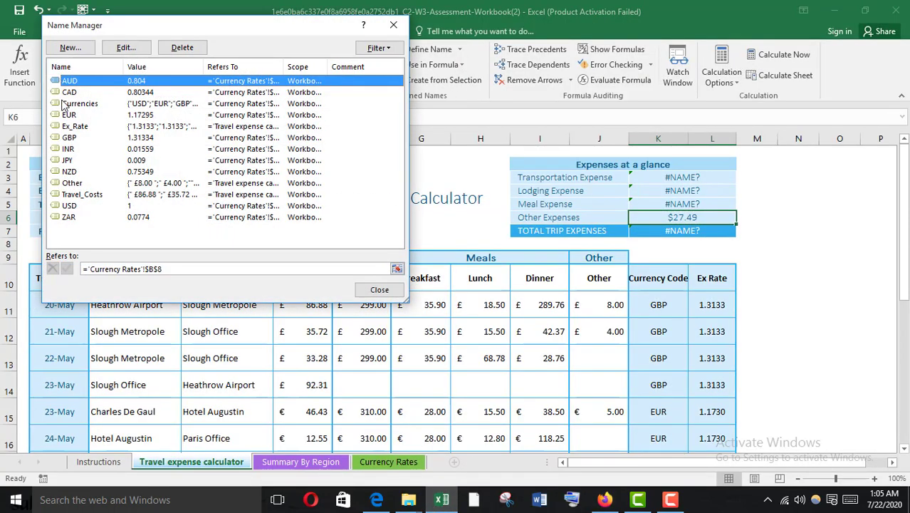
double_click(82, 195)
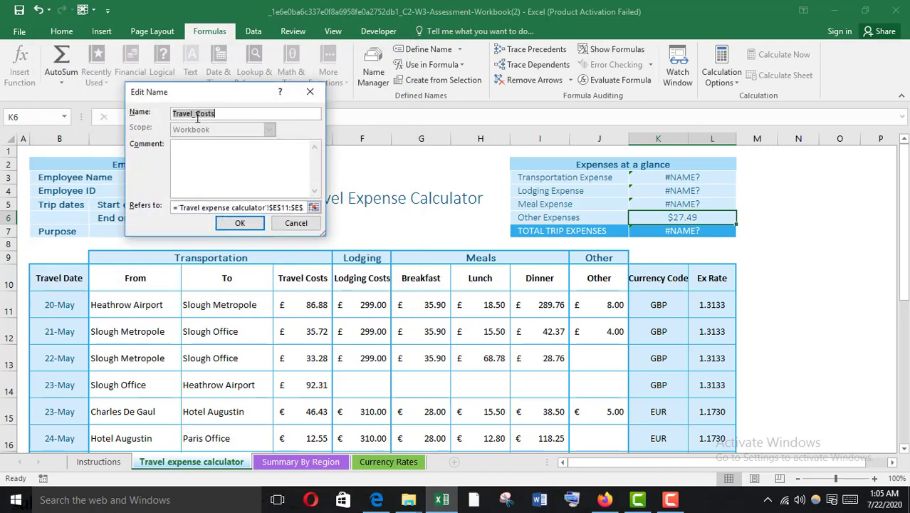
left_click(197, 116)
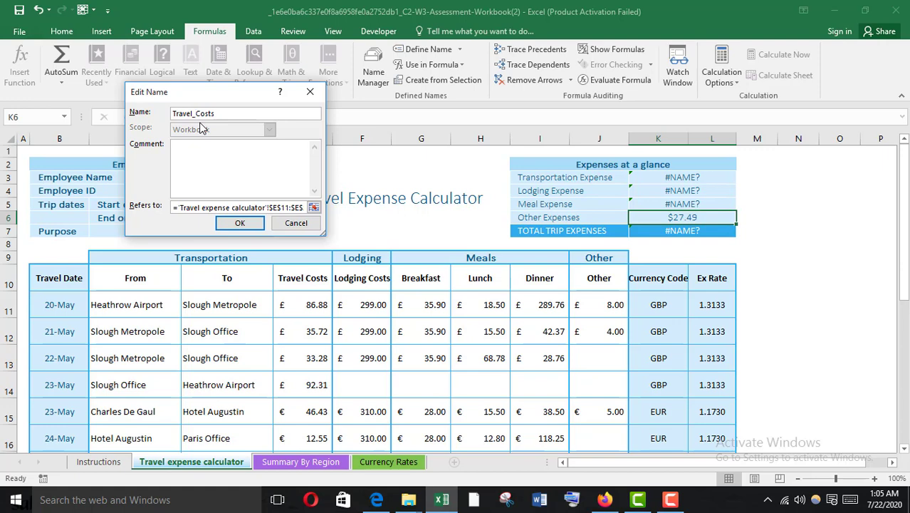
key("BackSpace")
key("Return")
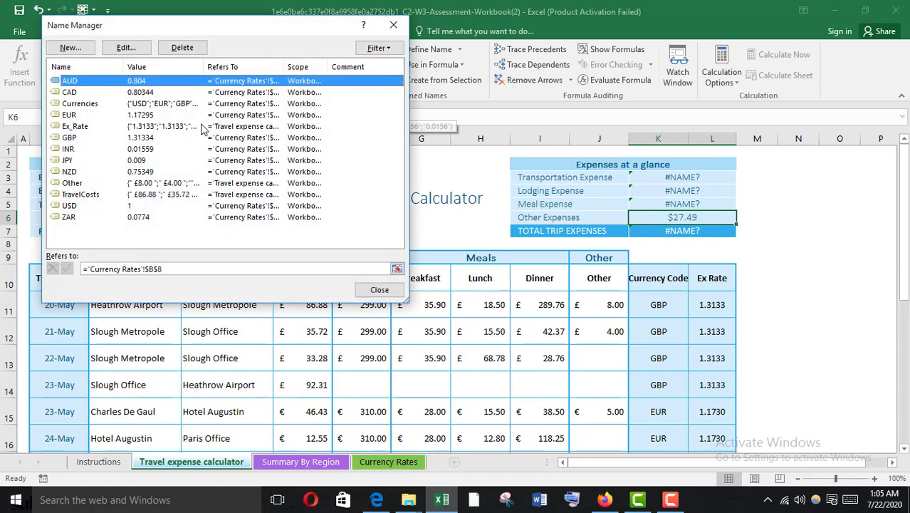
left_click(382, 293)
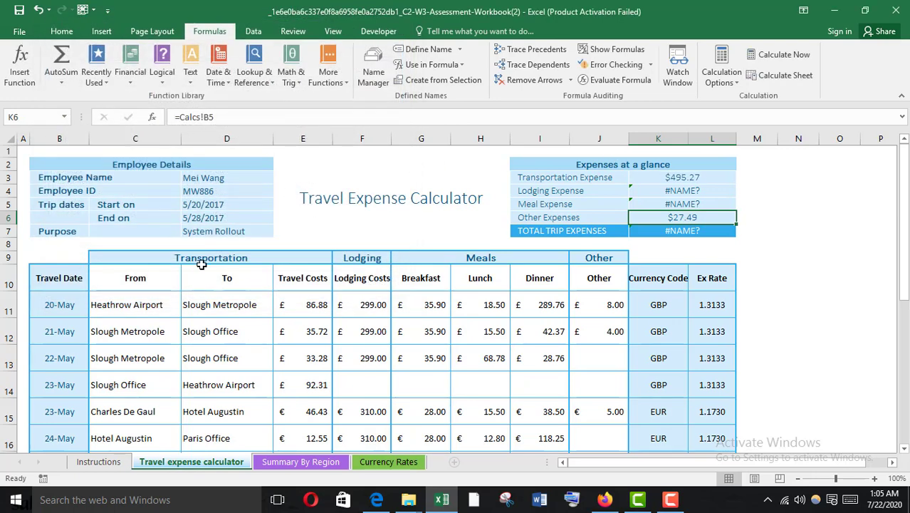
Select E11:E21 in the Travel Costs column to check which cells the TravelCosts name covers.
scroll(305, 296, "down", 2)
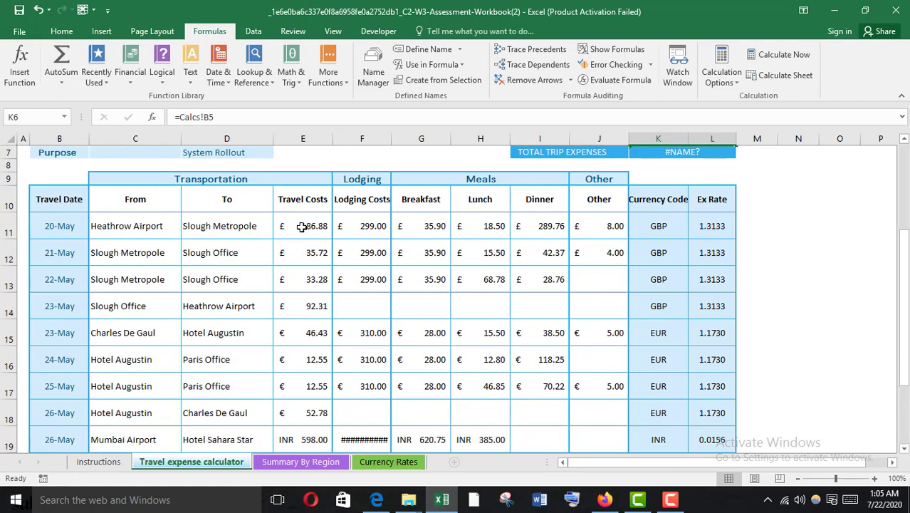
left_click_drag(298, 227, 299, 399)
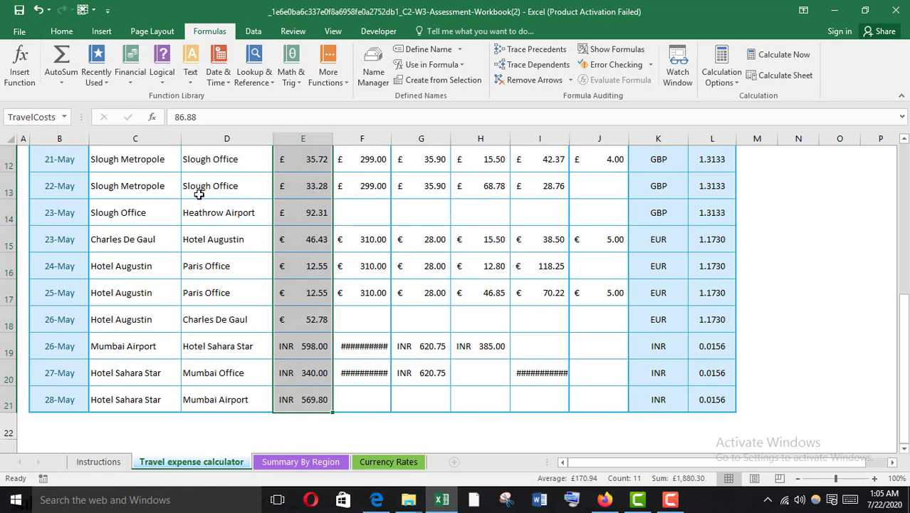
scroll(327, 253, "up", 2)
scroll(327, 253, "down", 3)
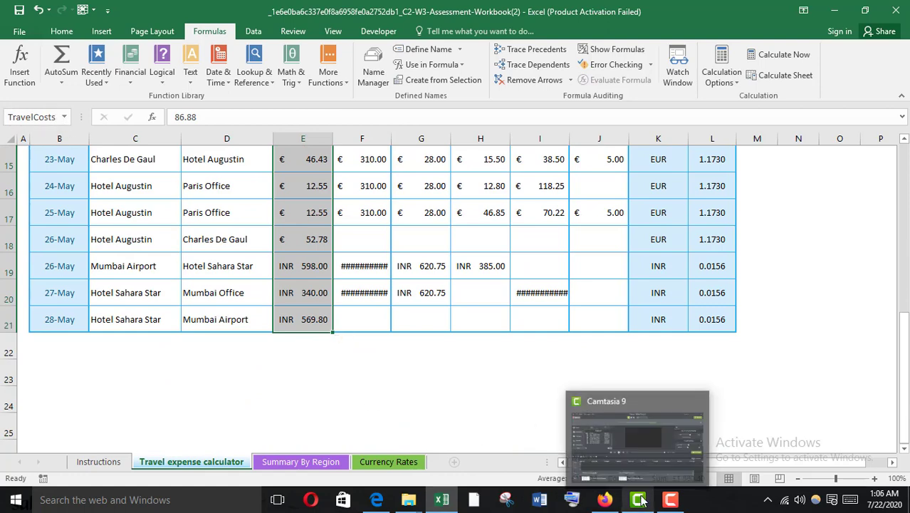
Recheck question 3 in the Firefox quiz and copy the Transportation Expense value from K3 of Excel's Travel expense calculator sheet.
mouse_move(604, 500)
left_click(602, 464)
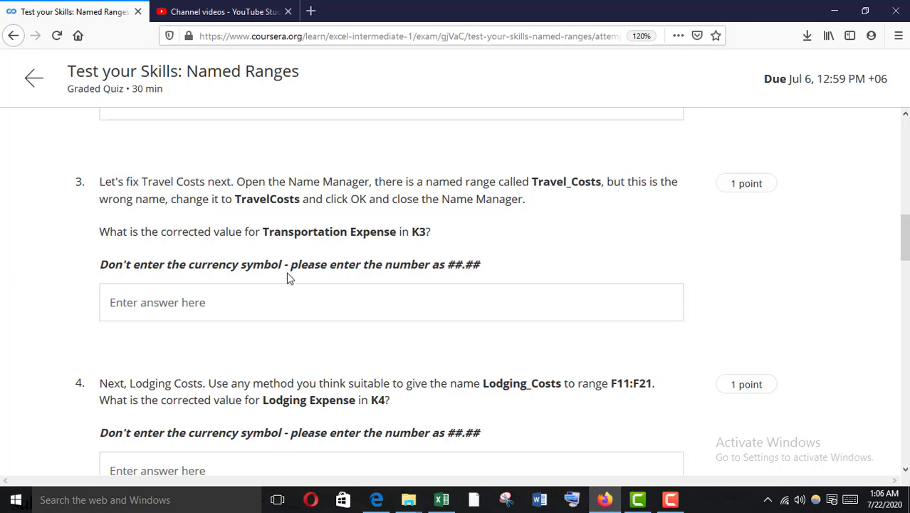
left_click(451, 490)
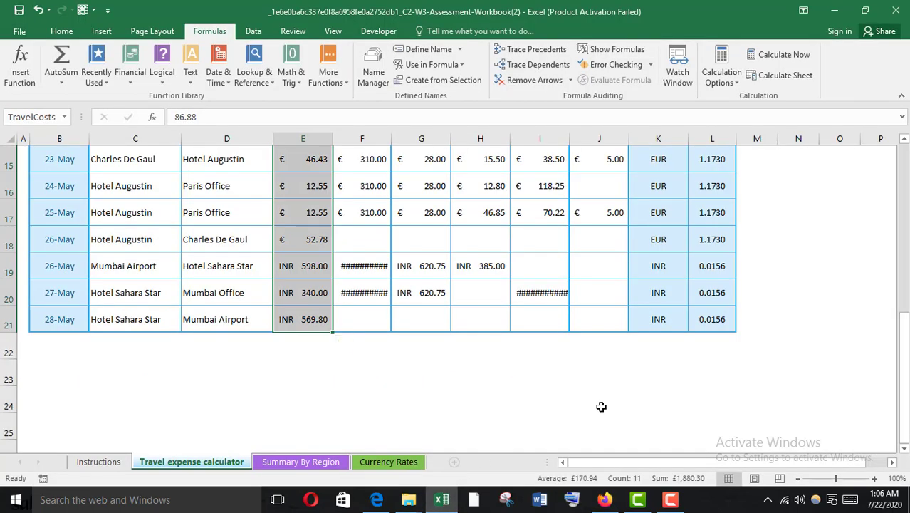
scroll(555, 395, "up", 5)
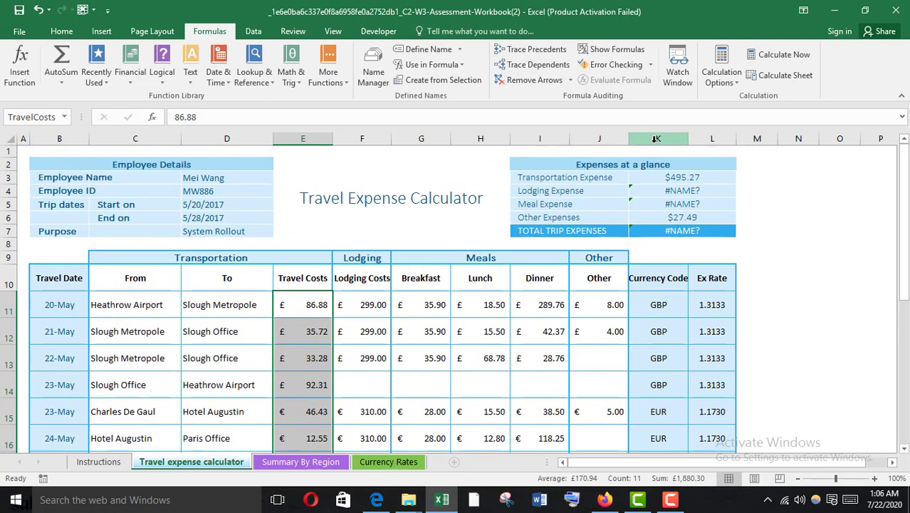
left_click(669, 178)
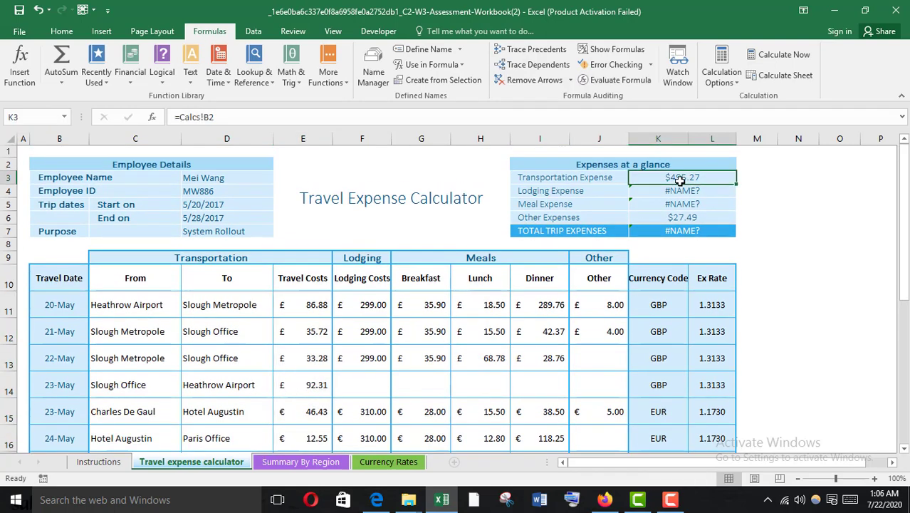
mouse_move(605, 500)
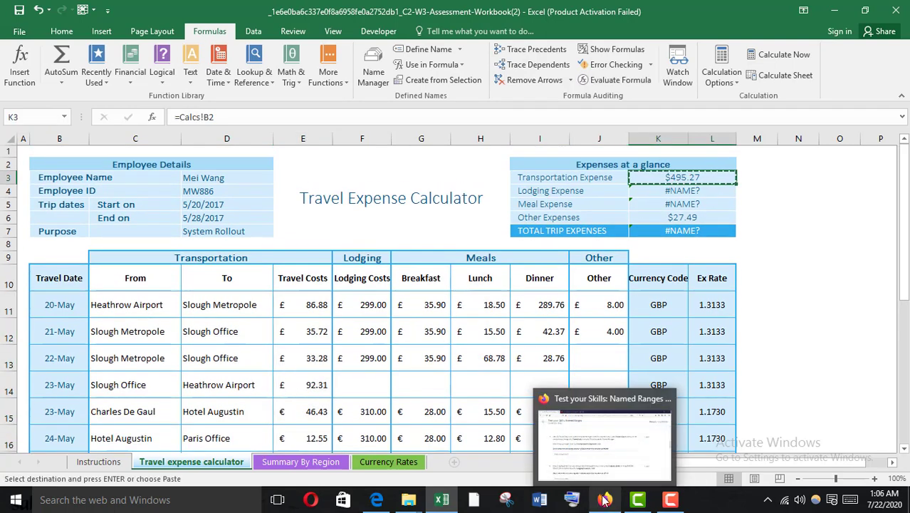
Switch to the Firefox quiz and enter 495.27 as the answer to question 3, without the currency symbol.
left_click(602, 447)
left_click(127, 297)
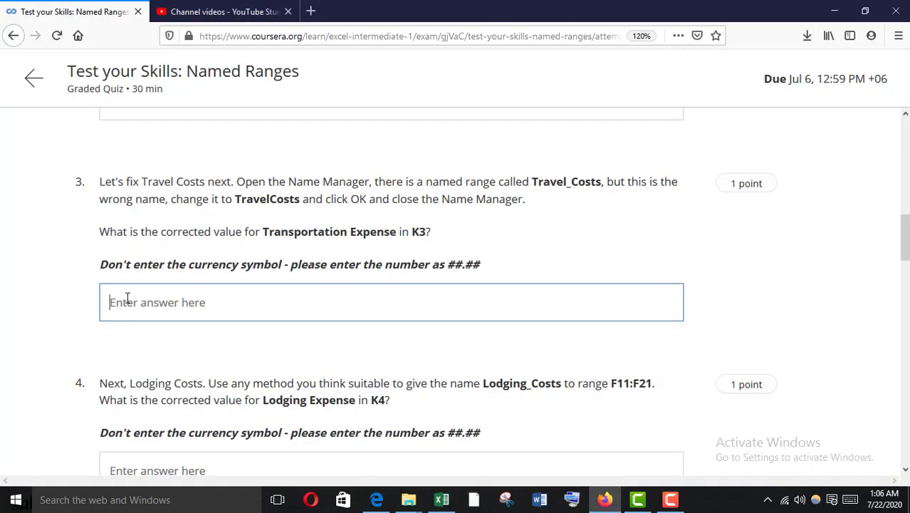
key("ctrl+v")
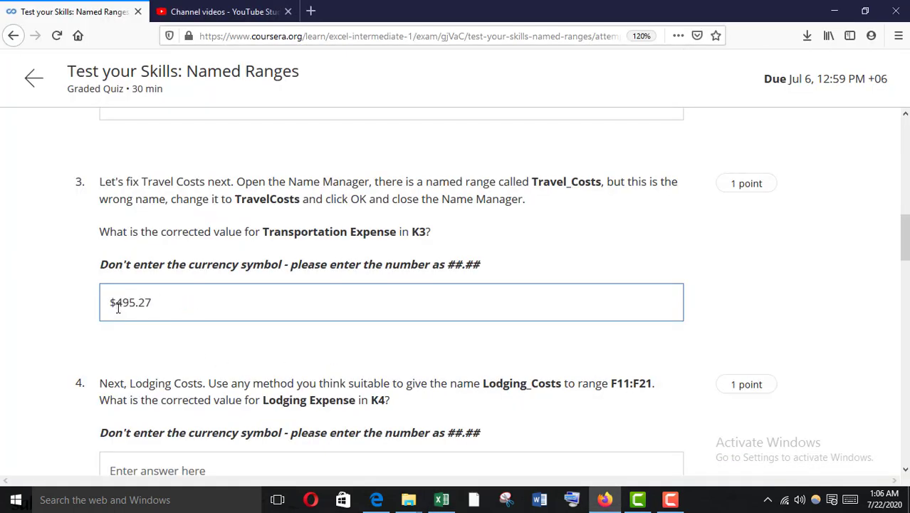
left_click(118, 308)
key("BackSpace")
Read quiz question 4 in Firefox and review the existing named ranges in Excel's Name Manager.
scroll(118, 307, "down", 2)
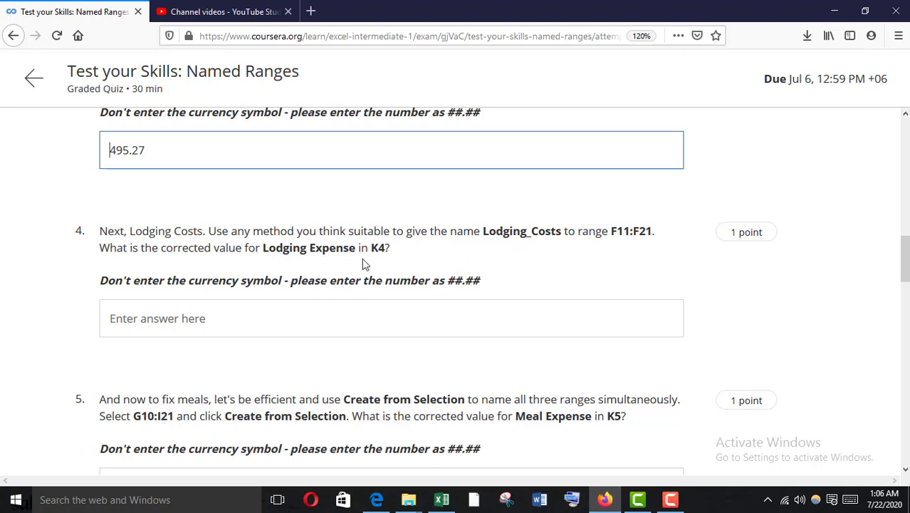
left_click(442, 501)
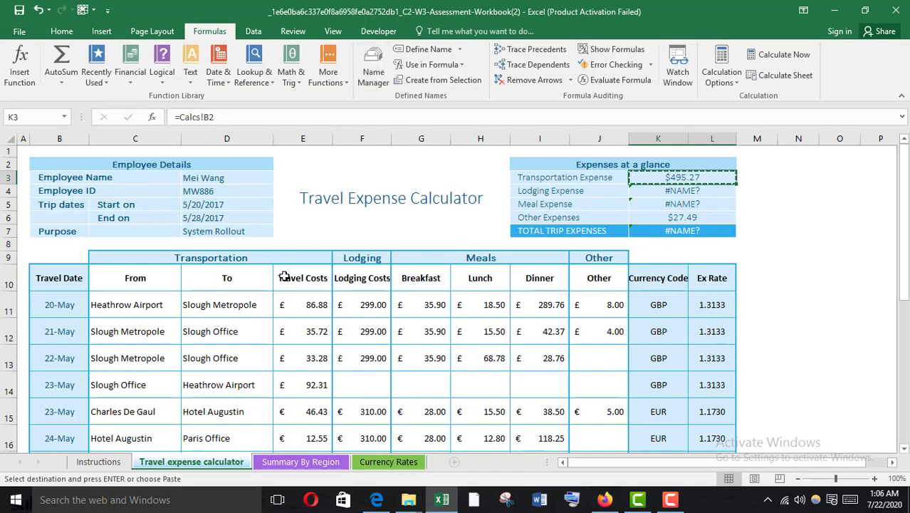
left_click(372, 76)
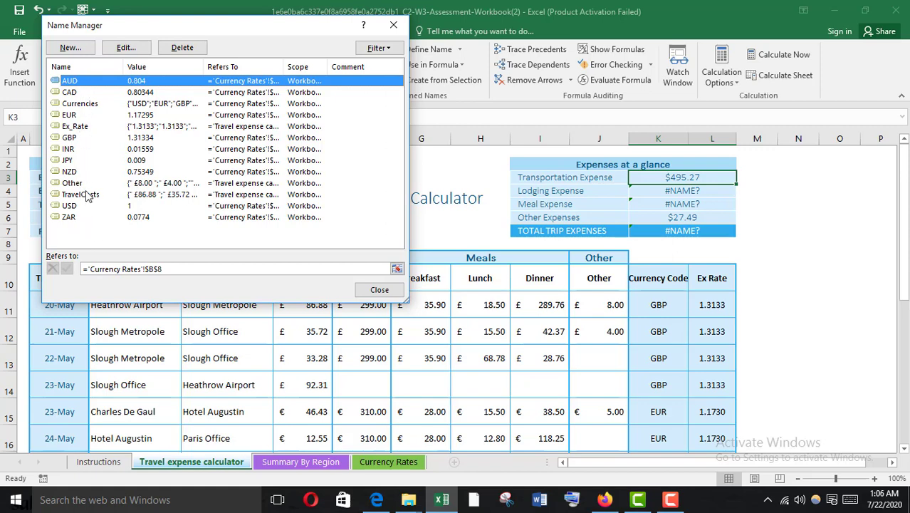
left_click(393, 27)
Name the range F11:F21 on the Travel expense calculator sheet Lodging_Costs, copying the name from quiz question 4 in Firefox into Excel.
scroll(431, 327, "down", 2)
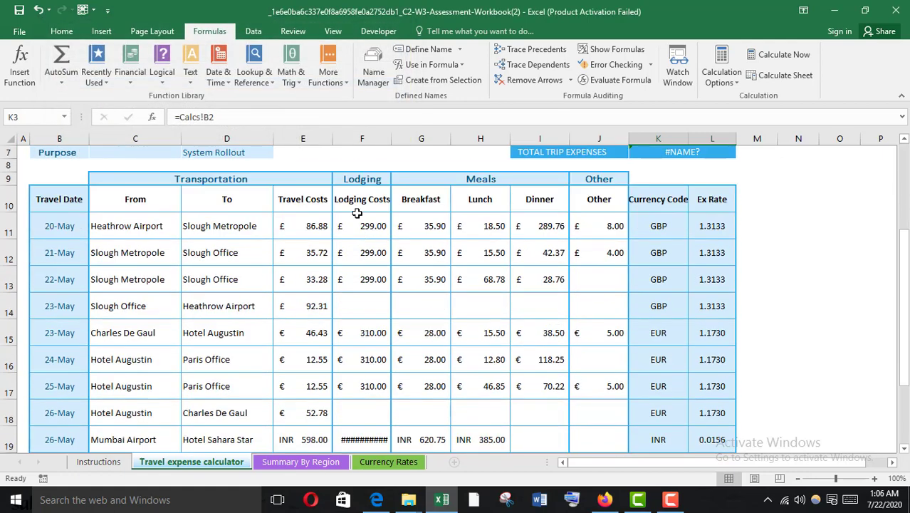
scroll(357, 213, "down", 1)
left_click_drag(360, 186, 370, 396)
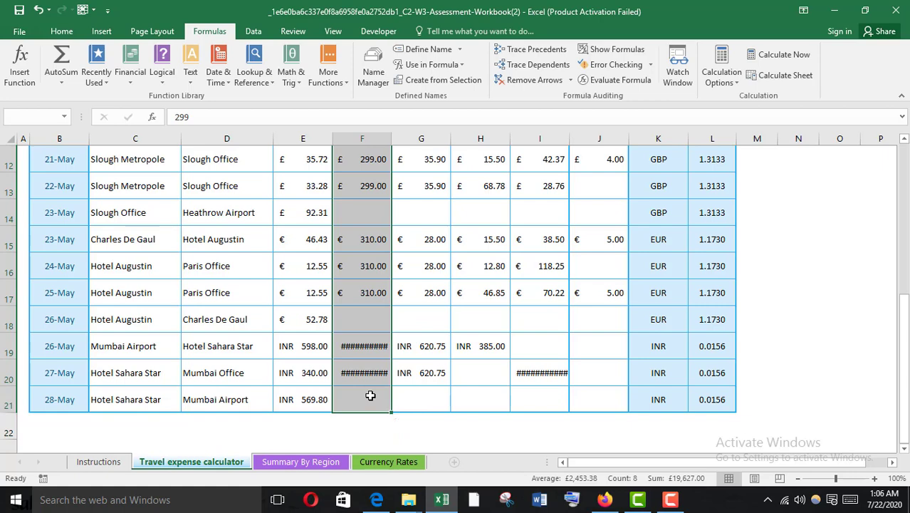
left_click(601, 462)
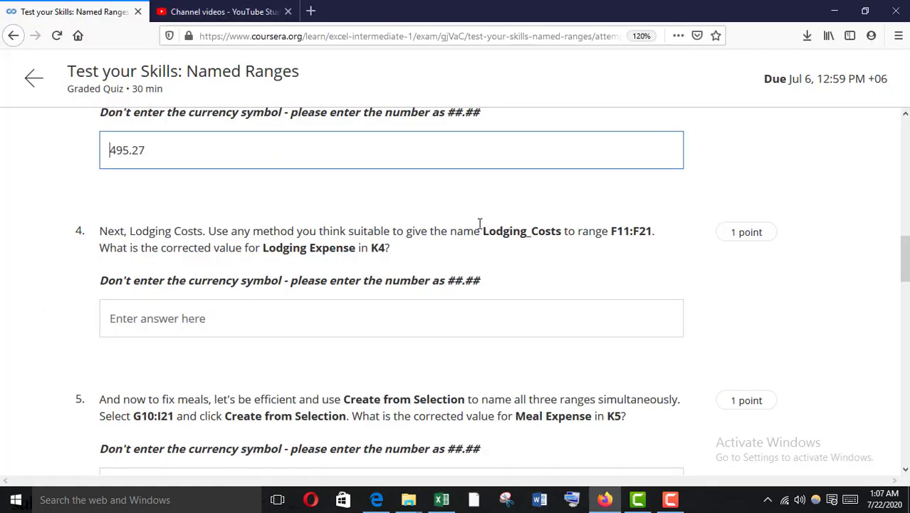
left_click_drag(483, 231, 567, 240)
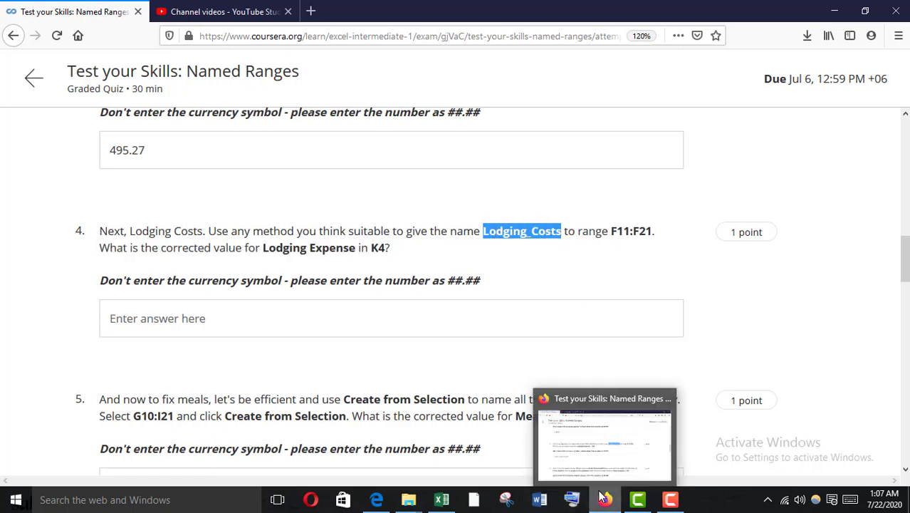
left_click(440, 504)
scroll(366, 248, "up", 3)
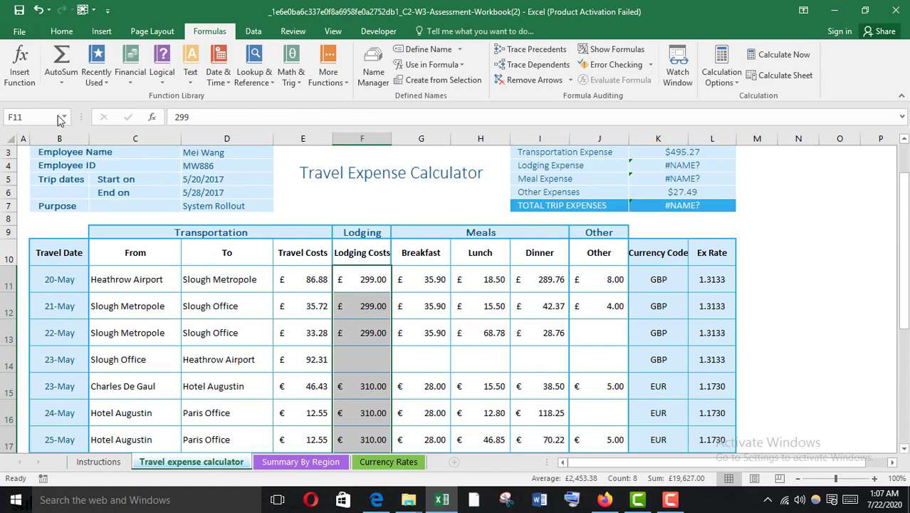
left_click(32, 117)
key("ctrl+v")
key("Return")
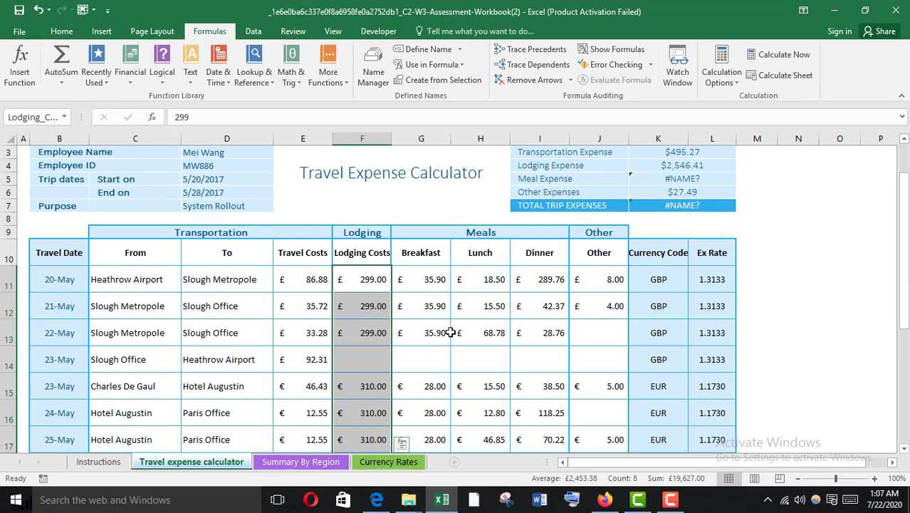
Copy the Lodging Expense value from K4 in Excel and enter it as 2546.41 for question 4 in the Firefox quiz.
scroll(654, 276, "up", 1)
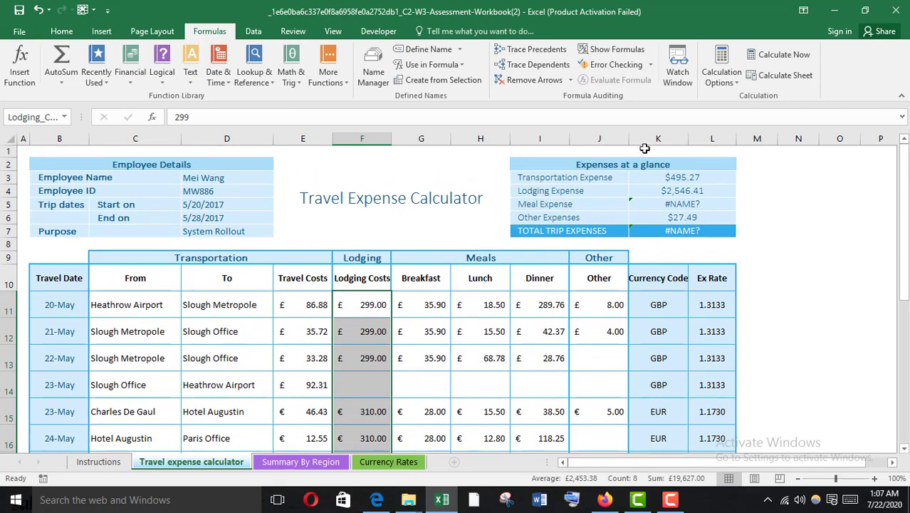
left_click(662, 191)
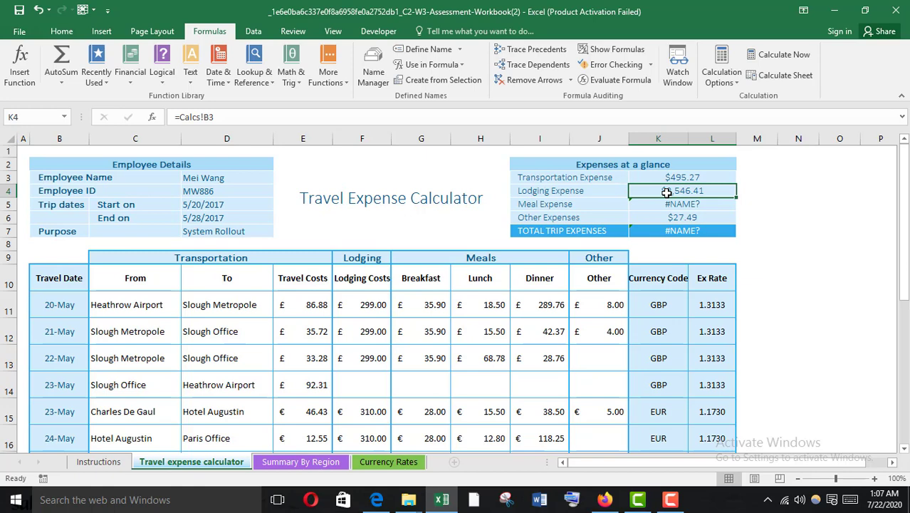
key("ctrl+c")
left_click(604, 499)
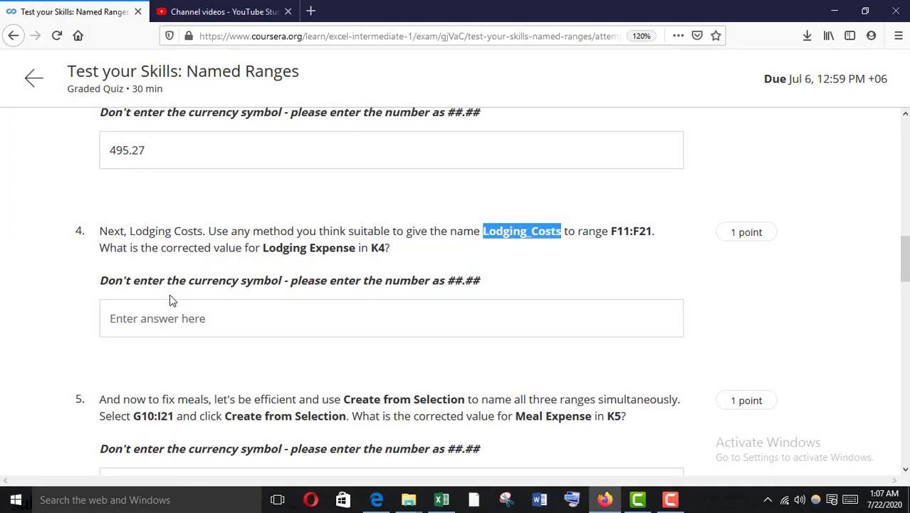
left_click(160, 320)
key("ctrl+v")
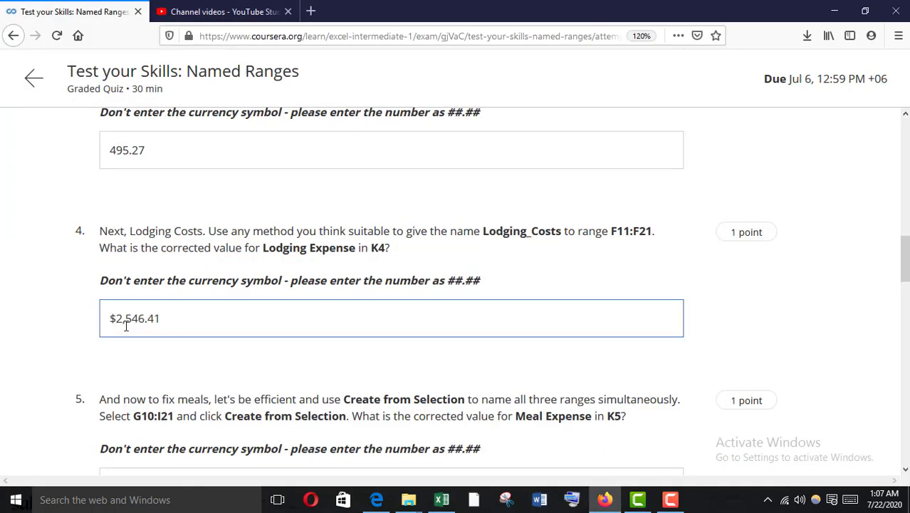
double_click(126, 325)
left_click(126, 325)
key("BackSpace")
left_click(114, 324)
key("BackSpace")
Read quiz question 5, switch to Excel and create names for G10:I21 from the top row of the selection.
scroll(161, 352, "down", 4)
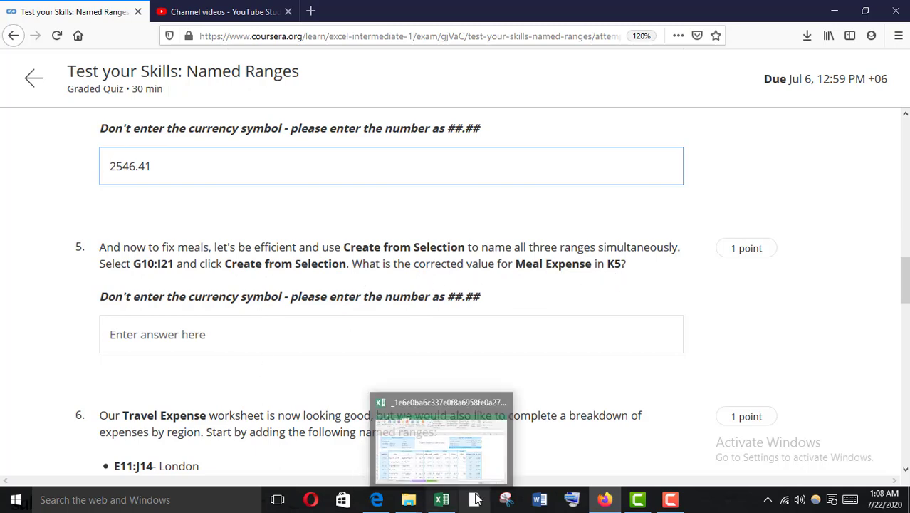
left_click(437, 469)
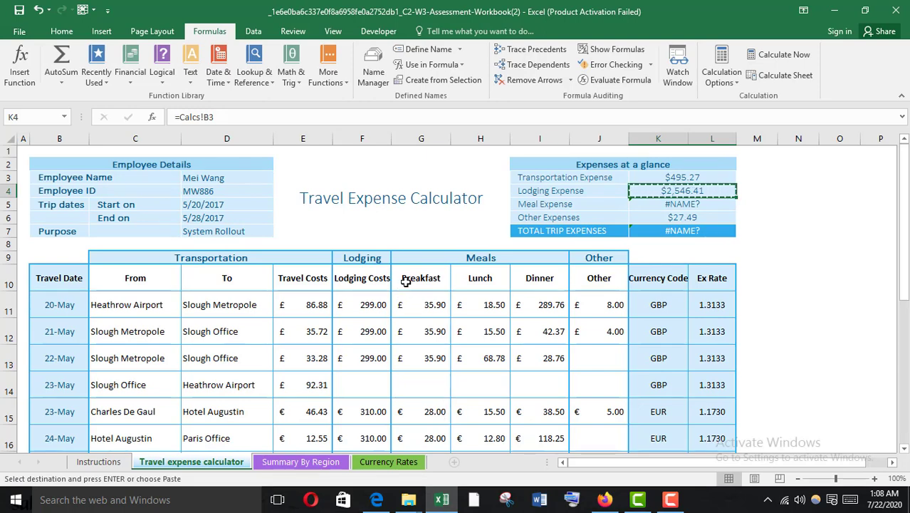
left_click_drag(405, 281, 532, 405)
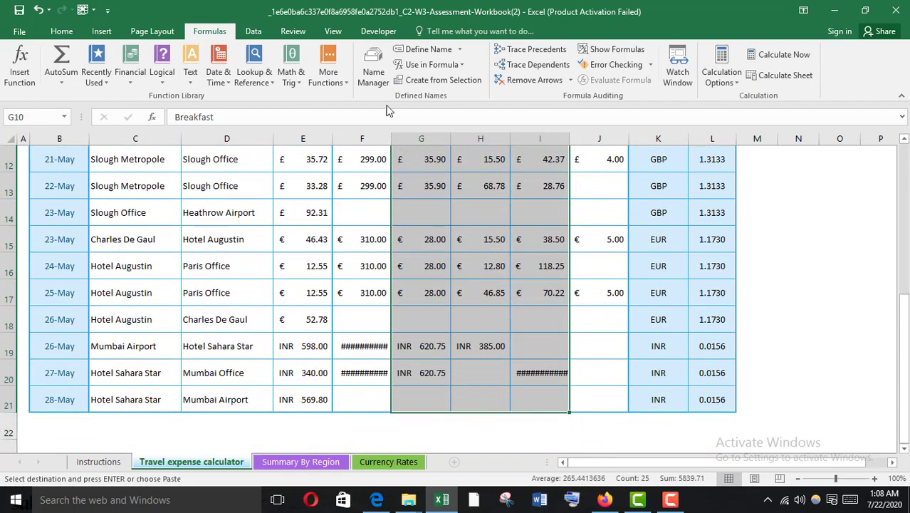
left_click(436, 80)
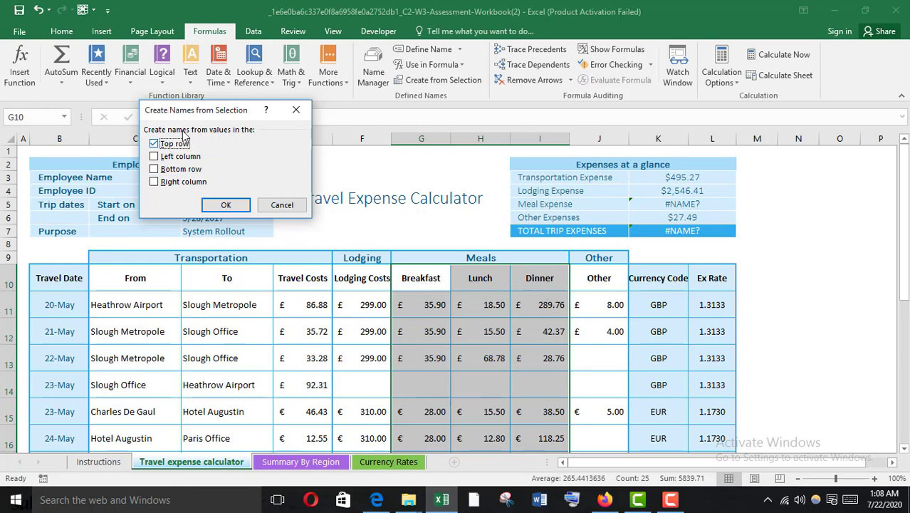
left_click(235, 208)
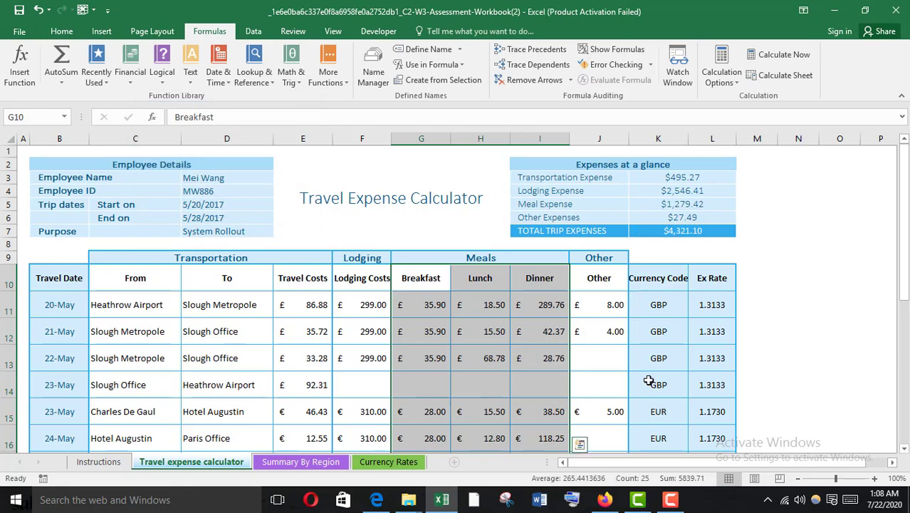
Copy the Meal Expense value from K5 in Excel and enter it as 1279.42 for question 5 in the Firefox quiz.
left_click(671, 204)
key("ctrl+c")
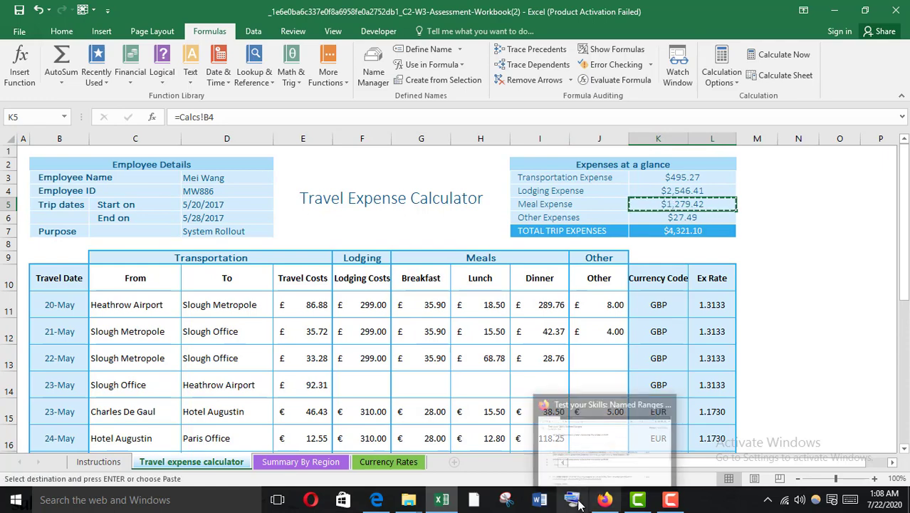
mouse_move(605, 500)
mouse_move(566, 397)
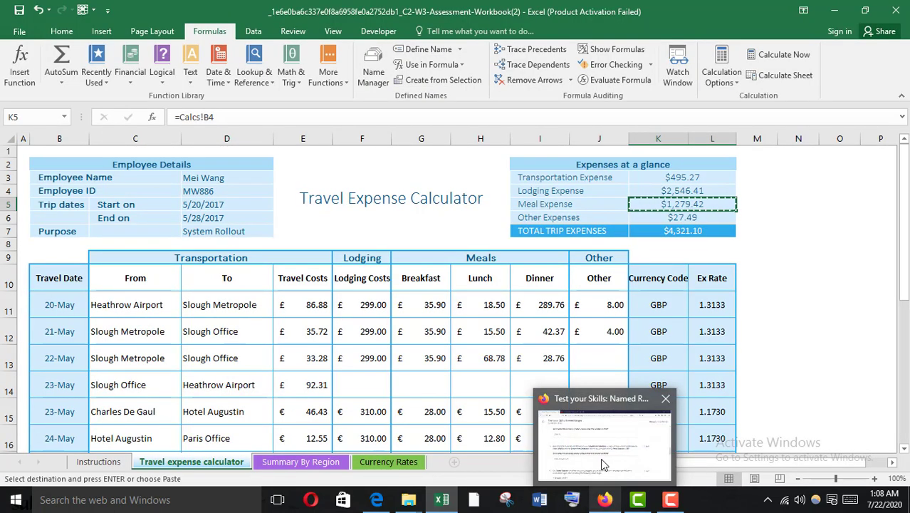
left_click(602, 446)
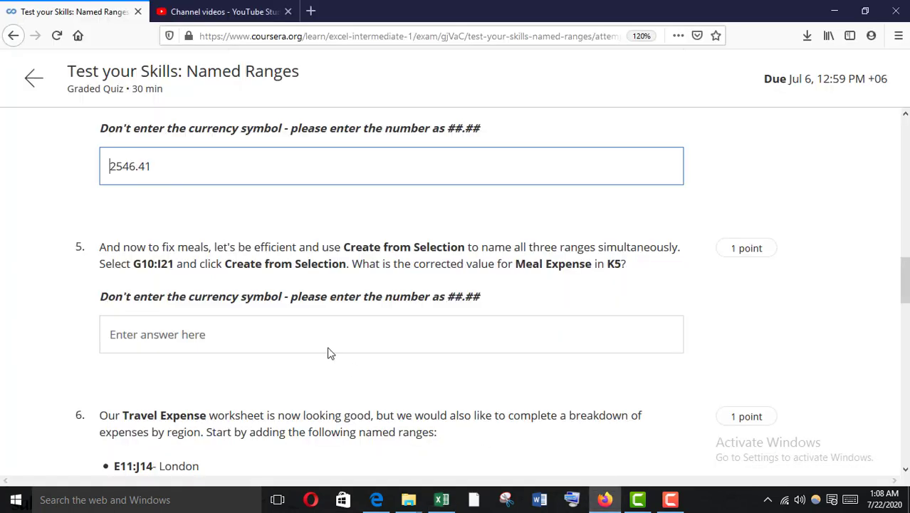
left_click(148, 337)
key("ctrl+v")
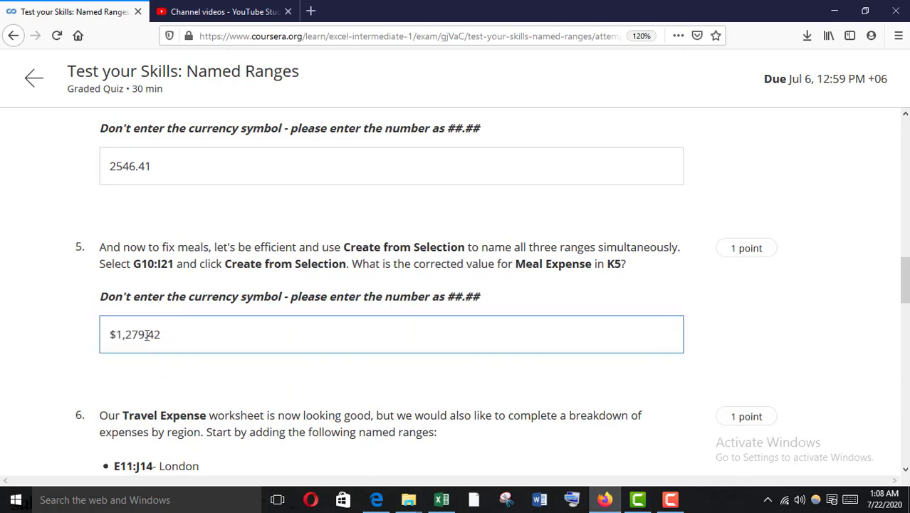
key("BackSpace")
left_click(114, 335)
key("BackSpace")
Read quiz question 6 and name the range E11:J14 on Excel's Travel expense calculator sheet London.
scroll(114, 335, "down", 2)
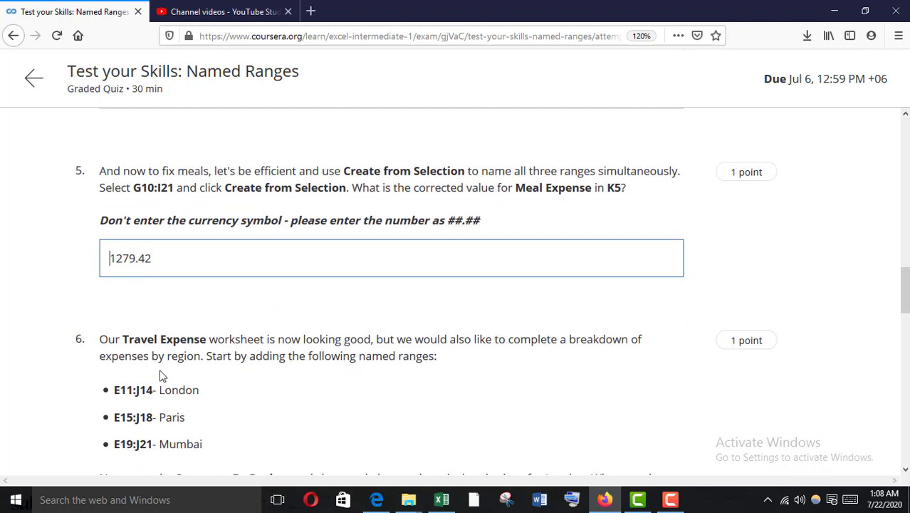
scroll(213, 353, "down", 2)
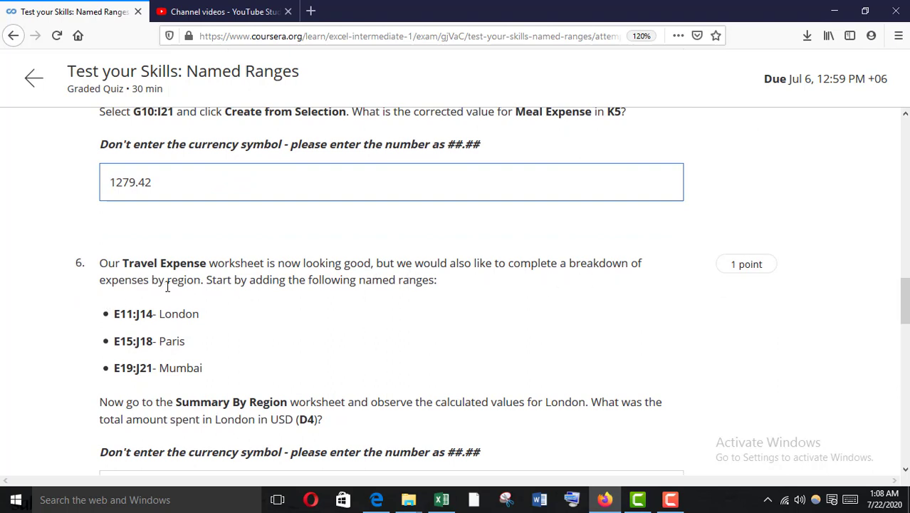
scroll(242, 232, "down", 2)
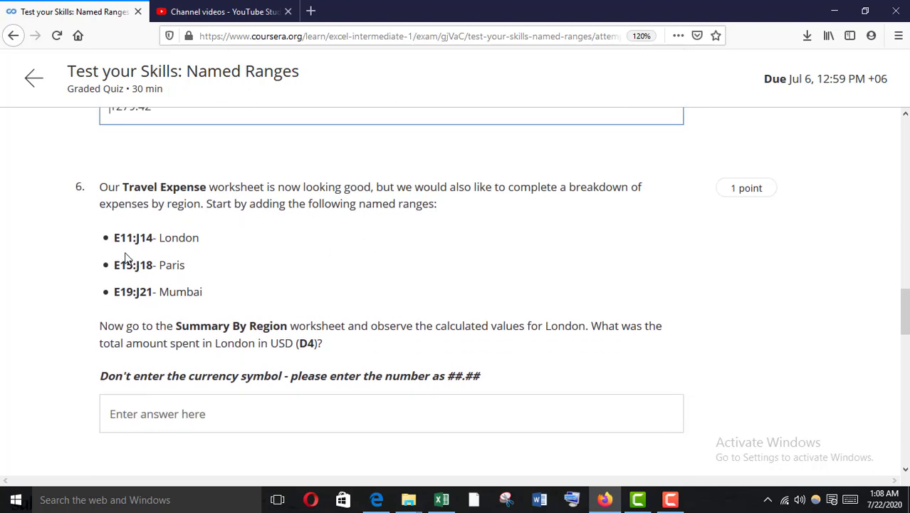
left_click_drag(115, 243, 162, 240)
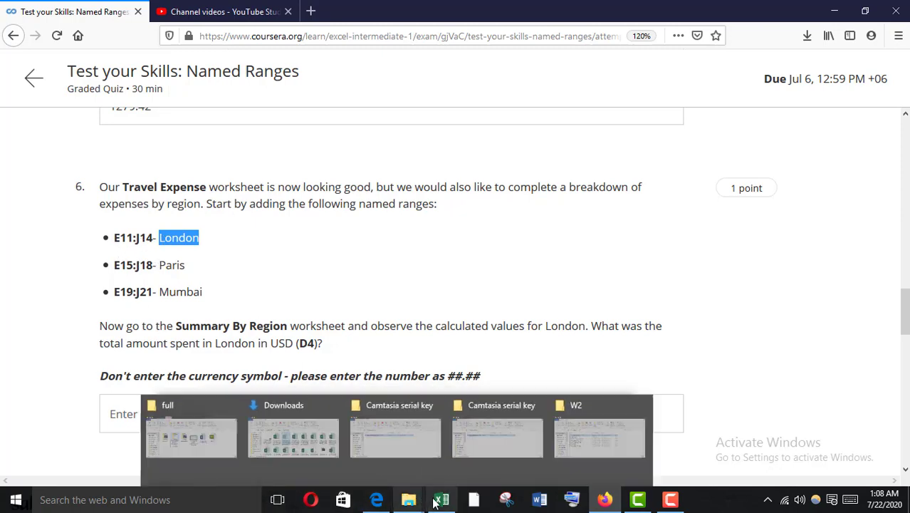
left_click(366, 451)
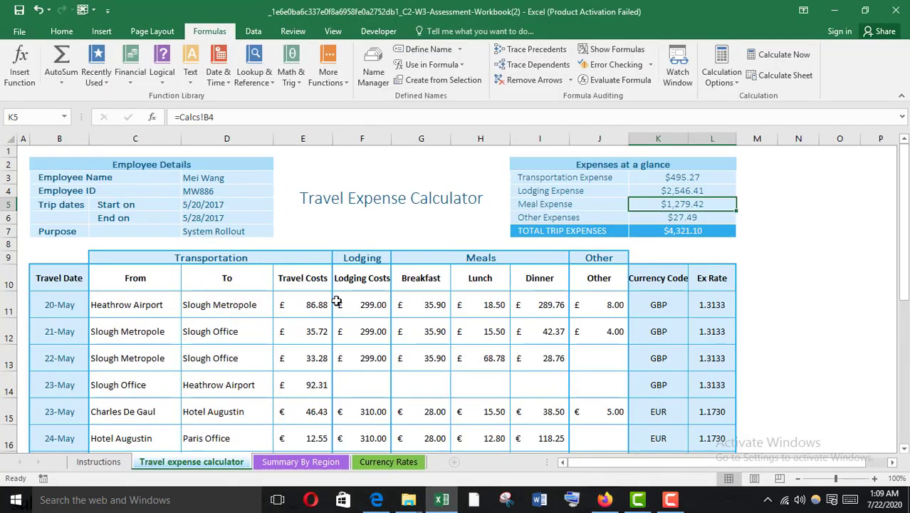
left_click_drag(303, 305, 587, 379)
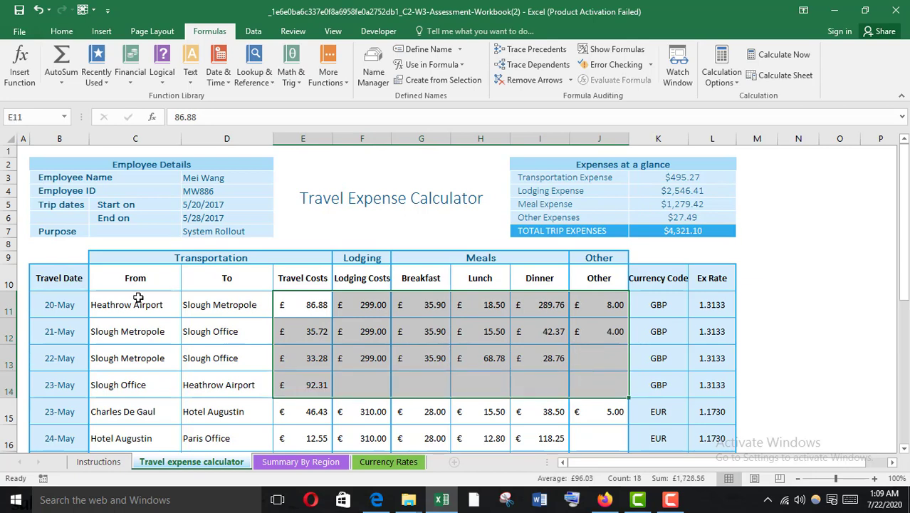
left_click(28, 119)
type("London")
key("Return")
Check the Paris range in quiz question 6 and name E15:J18 on Excel's Travel expense calculator sheet Paris.
scroll(317, 293, "down", 3)
scroll(317, 294, "down", 1)
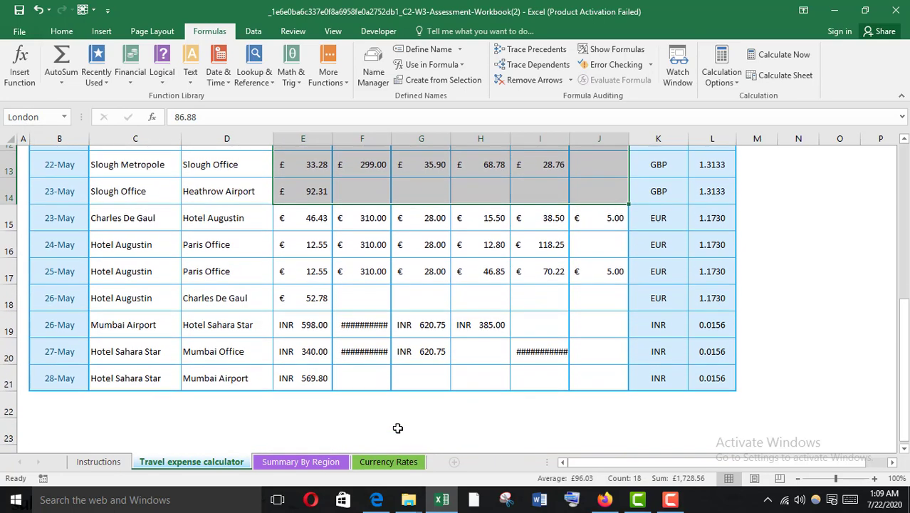
mouse_move(605, 501)
left_click(605, 456)
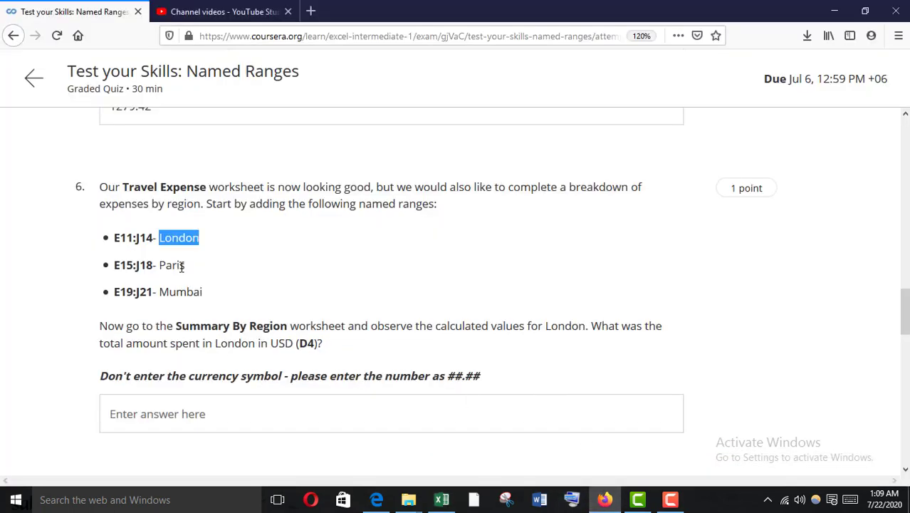
left_click_drag(189, 271, 159, 267)
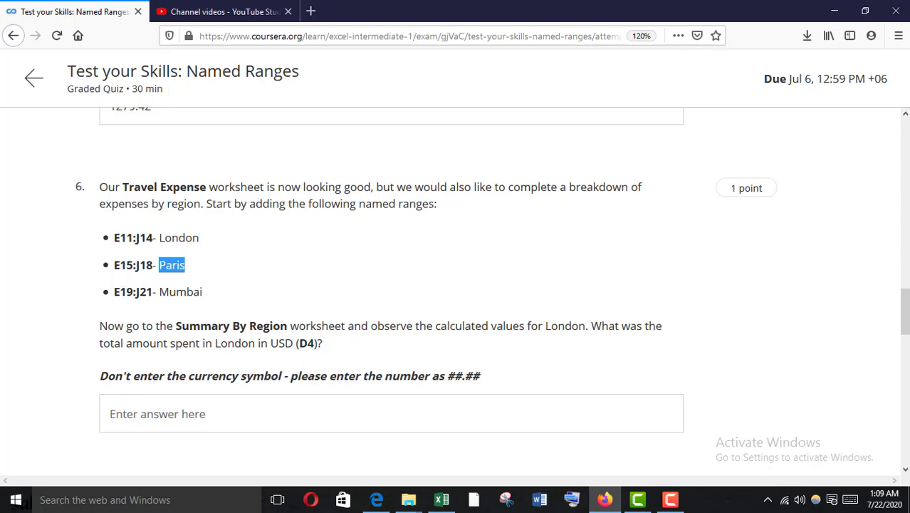
mouse_move(442, 499)
left_click(449, 460)
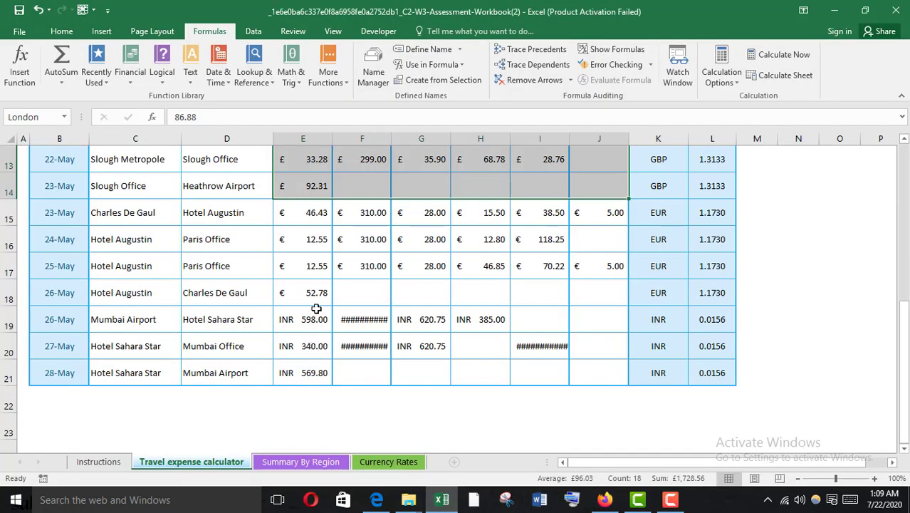
left_click_drag(302, 210, 585, 286)
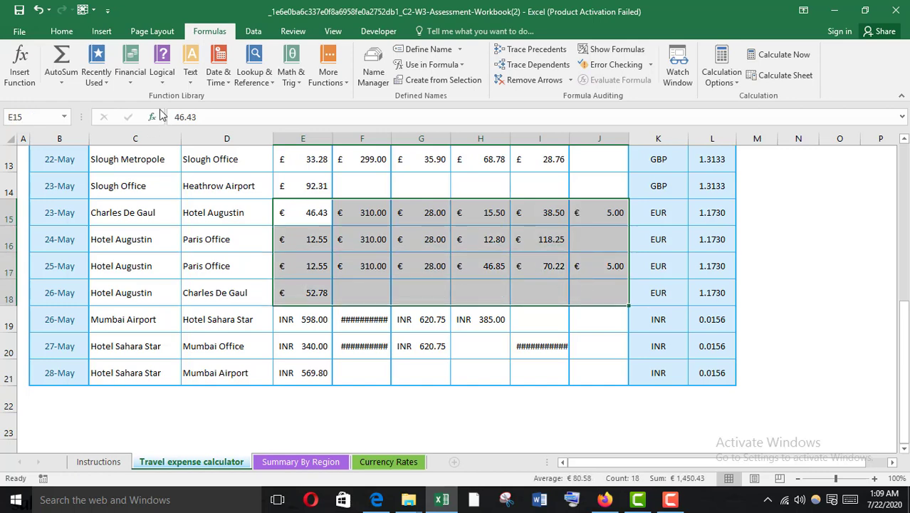
left_click(48, 115)
type("Paris")
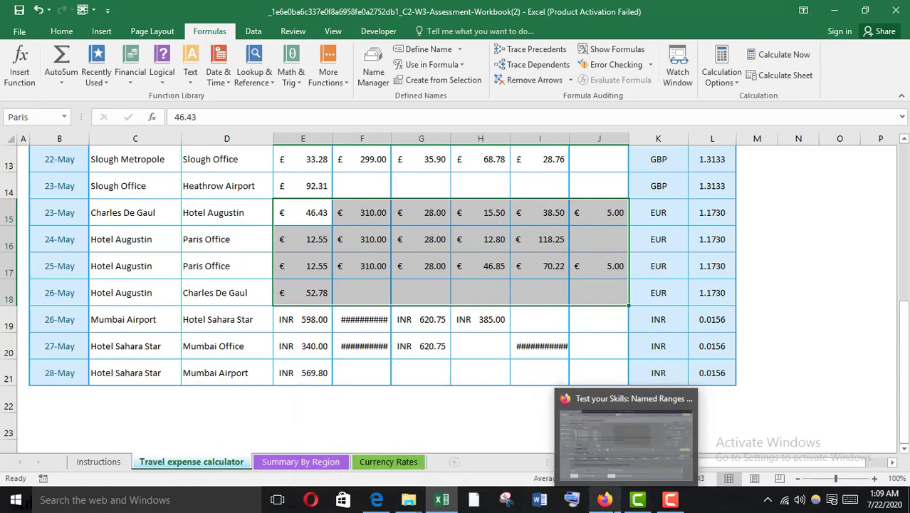
Check the Mumbai range in the Firefox quiz and name E19:J21 on Excel's Travel expense calculator sheet Mumbai.
left_click(605, 499)
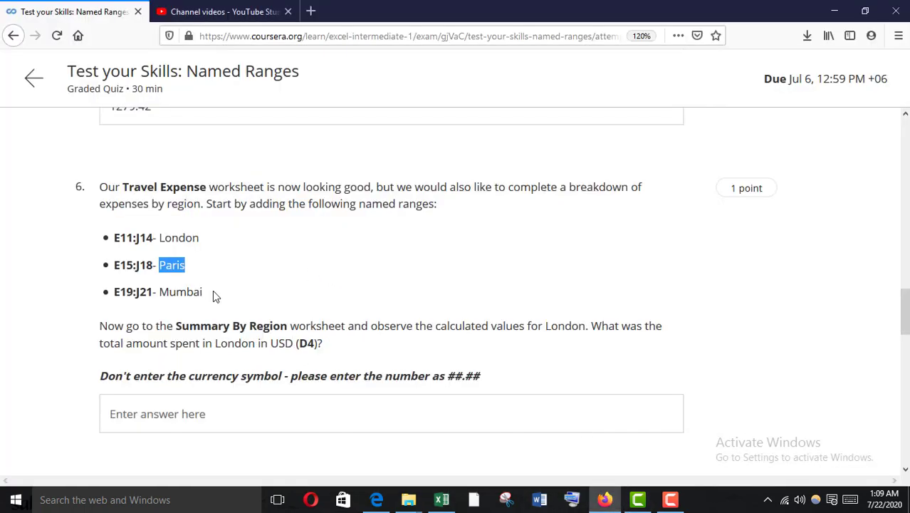
left_click_drag(206, 297, 163, 294)
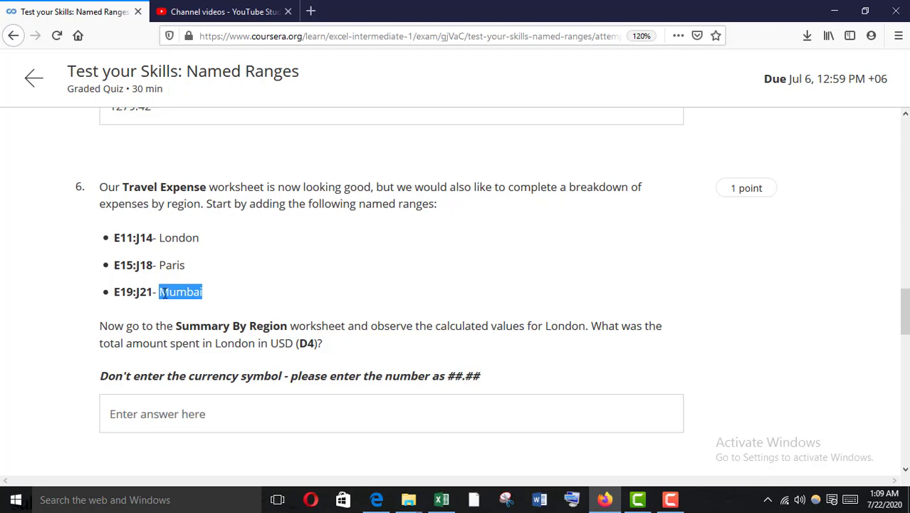
left_click(440, 501)
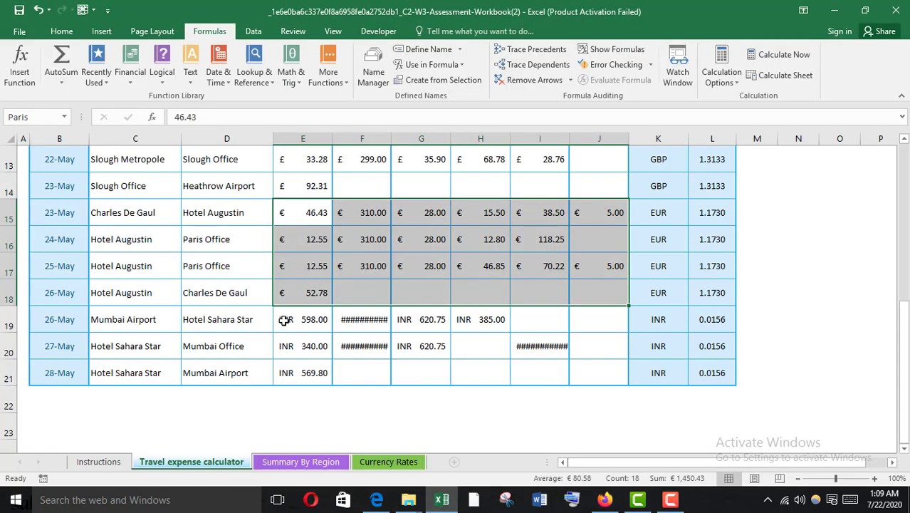
left_click_drag(285, 320, 587, 379)
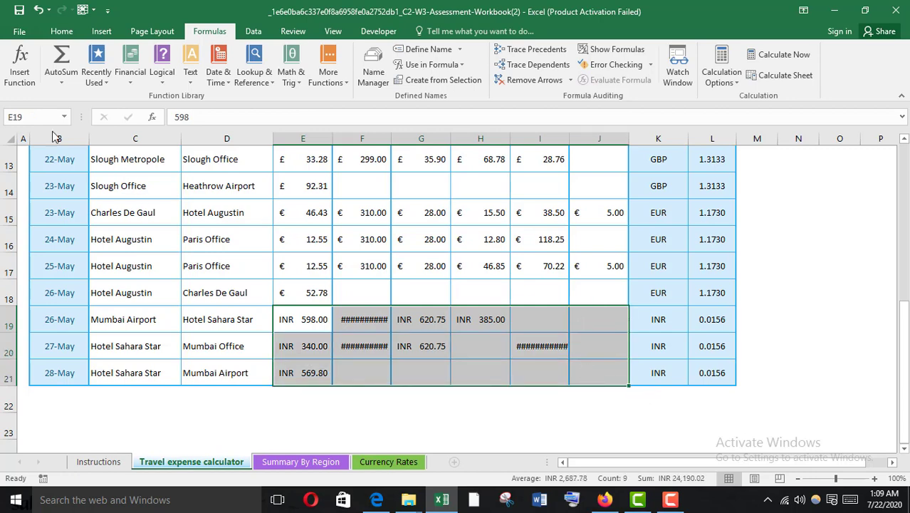
left_click(15, 119)
type("Mumbai")
key("Return")
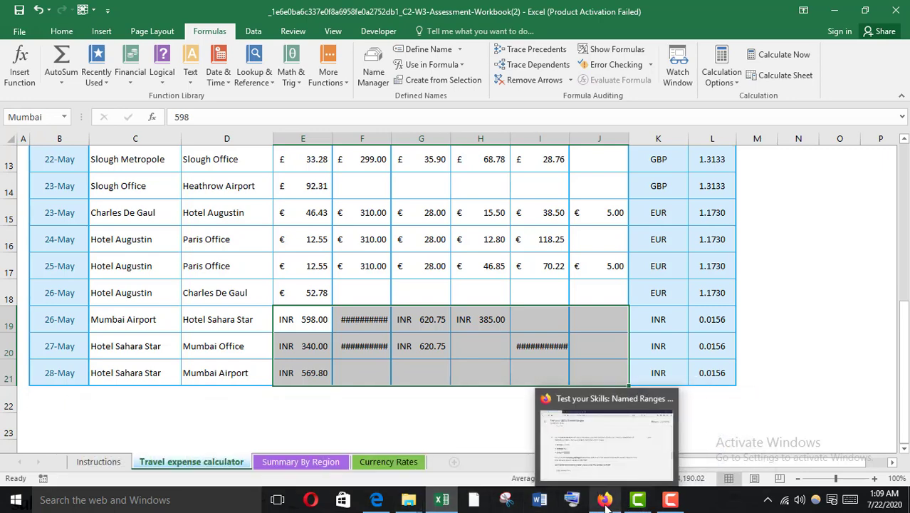
Read the rest of quiz question 6 and inspect the London formulas in C4 and D4 on Excel's Summary By Region sheet.
left_click(593, 464)
scroll(155, 321, "down", 1)
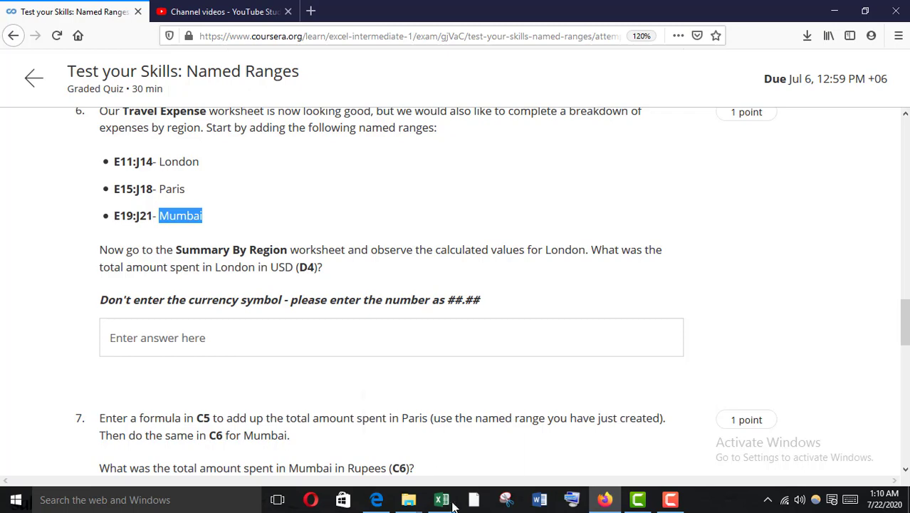
left_click(430, 444)
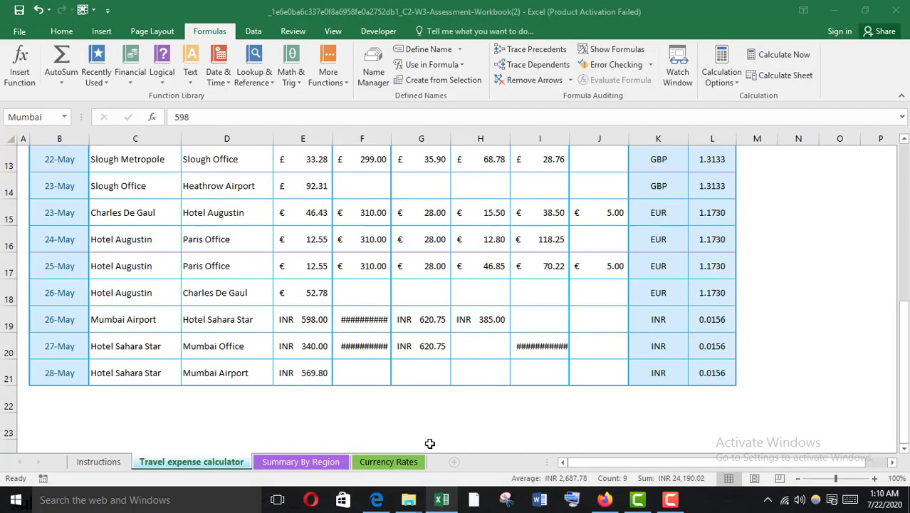
left_click(297, 463)
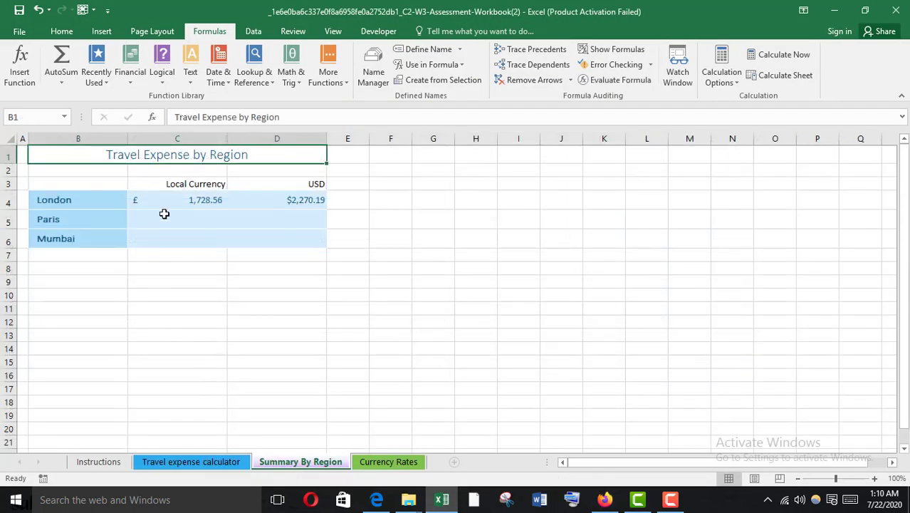
left_click(194, 199)
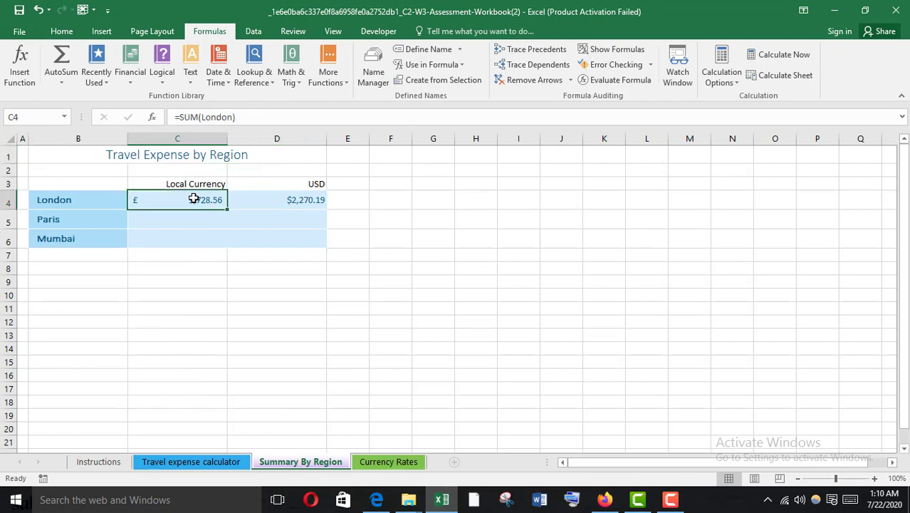
left_click(303, 205)
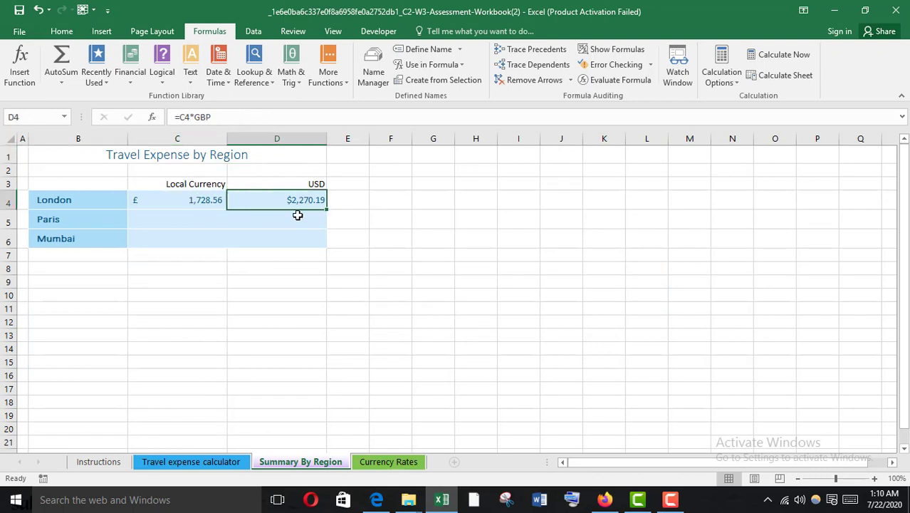
left_click(216, 197)
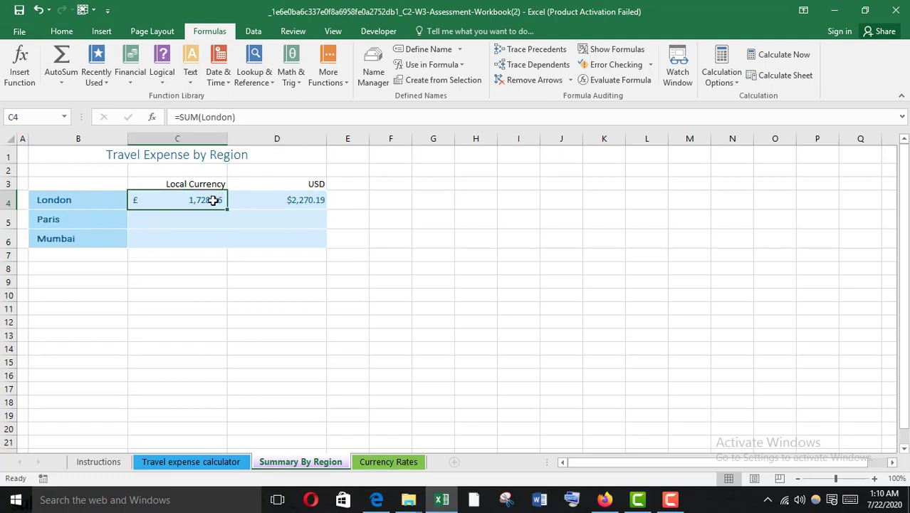
Copy the London USD total from D4 in Excel and enter it as 2270.19 for question 6 in the Firefox quiz.
left_click(308, 202)
key("ctrl+c")
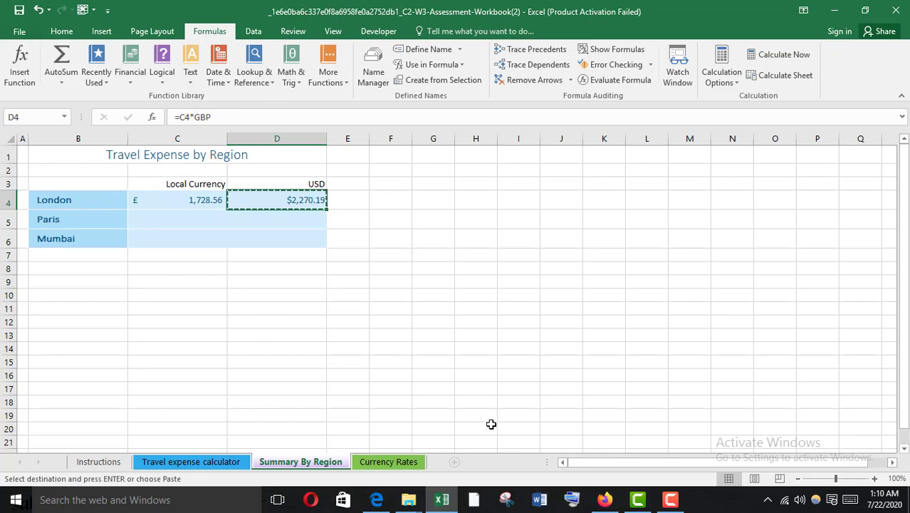
mouse_move(604, 499)
left_click(605, 476)
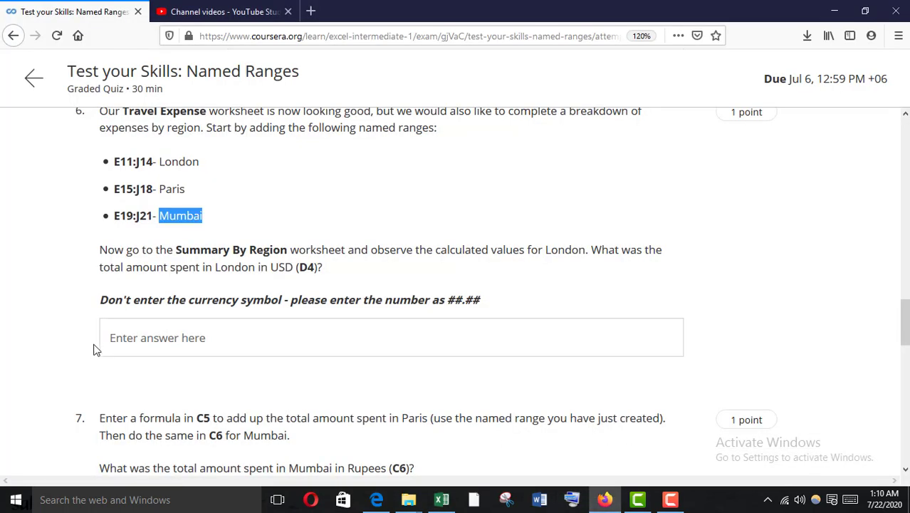
left_click(126, 338)
key("ctrl+v")
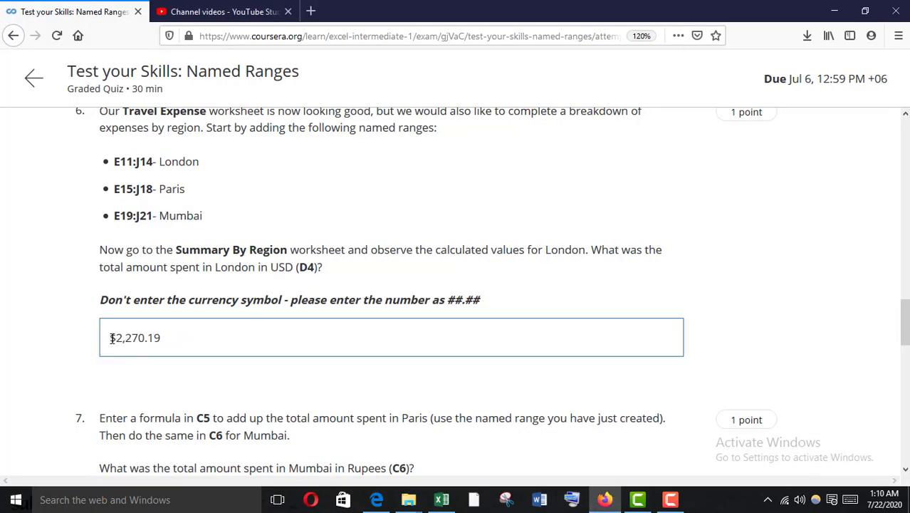
key("BackSpace")
key("BackSpace")
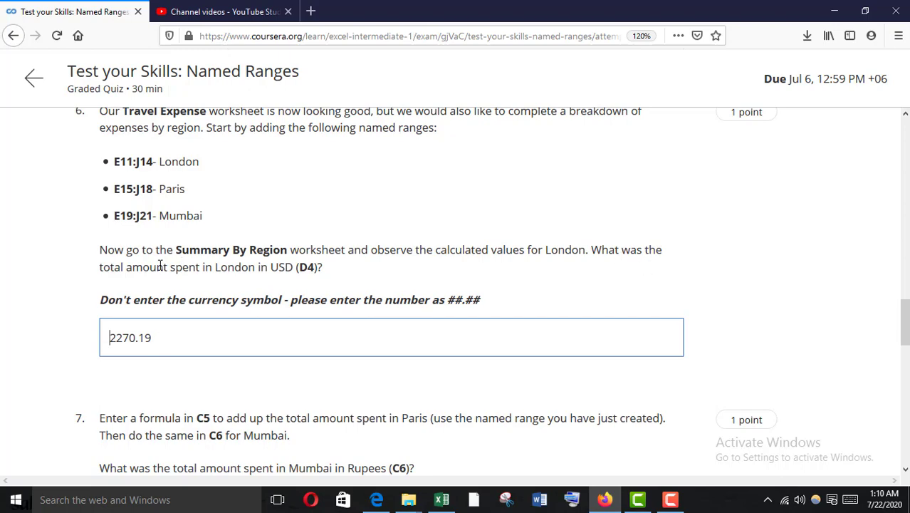
Read quiz question 7, switch to Excel and enter =SUM(Paris) in C5 of the Summary By Region sheet.
scroll(284, 321, "down", 2)
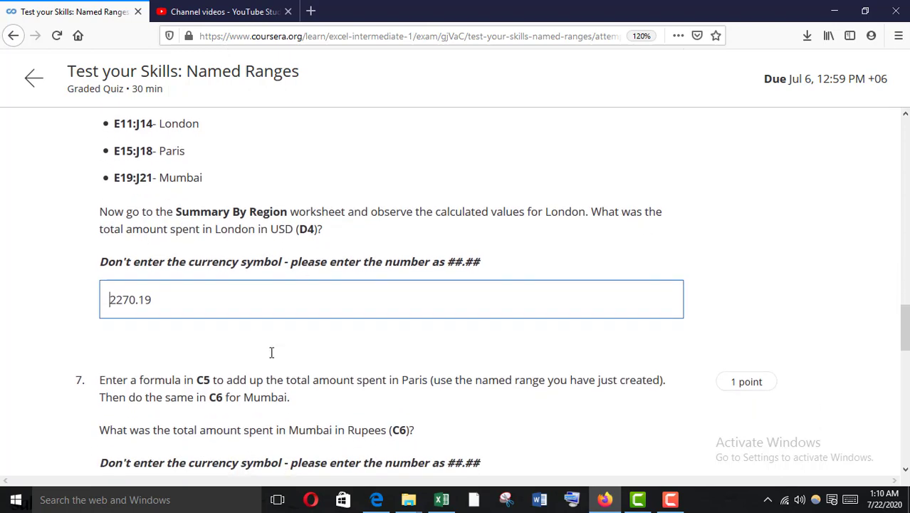
scroll(198, 413, "down", 3)
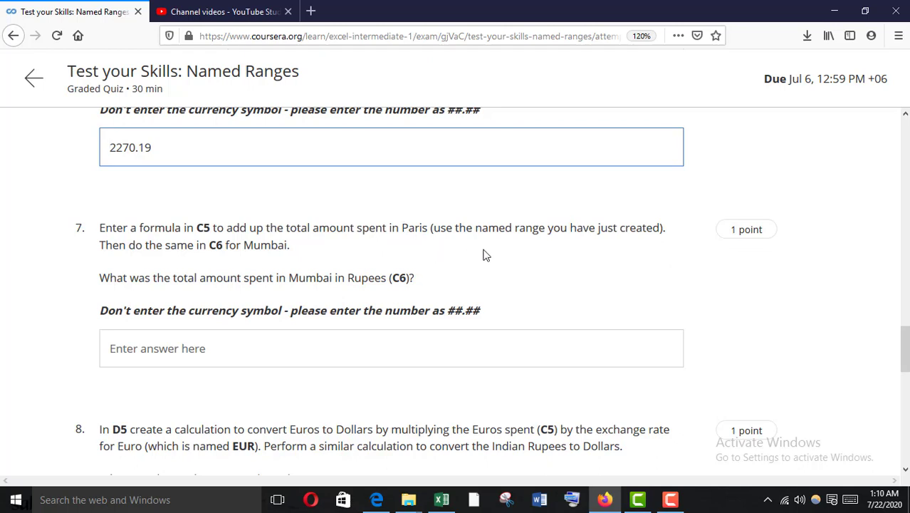
left_click_drag(466, 222, 572, 225)
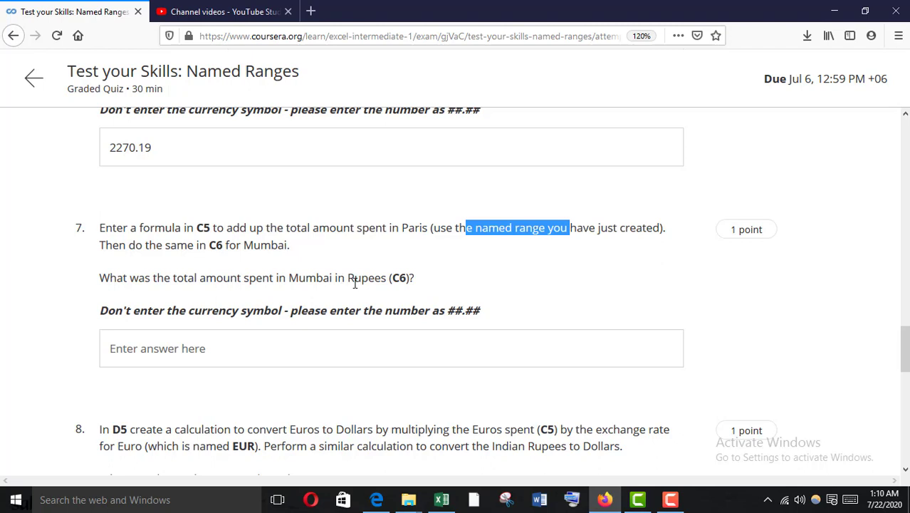
left_click_drag(349, 283, 411, 280)
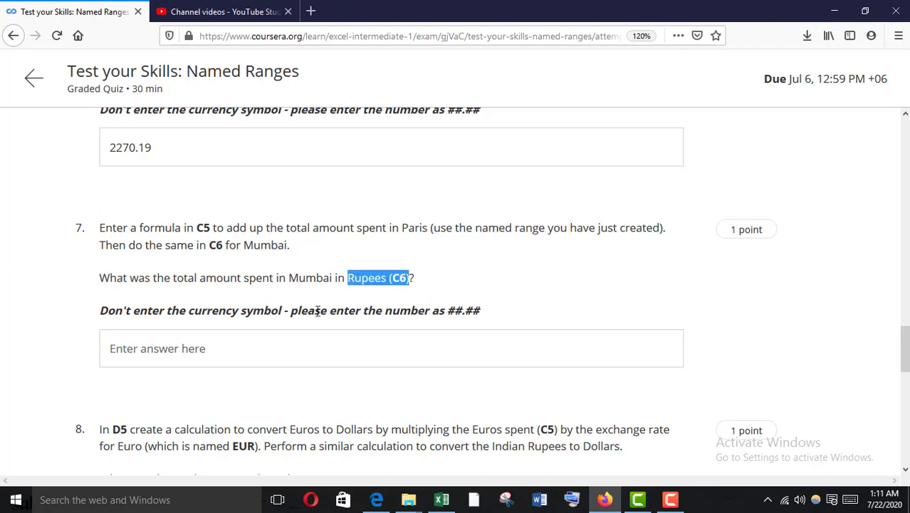
scroll(271, 304, "down", 1)
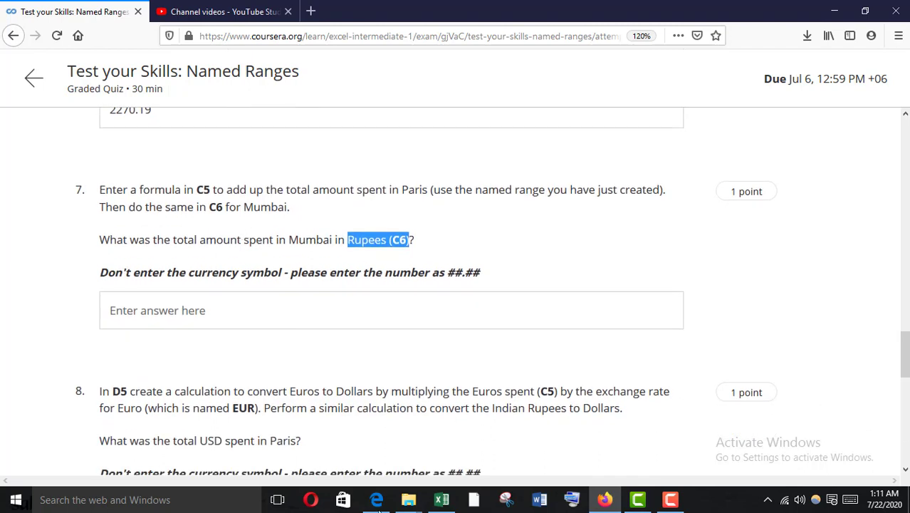
left_click(442, 500)
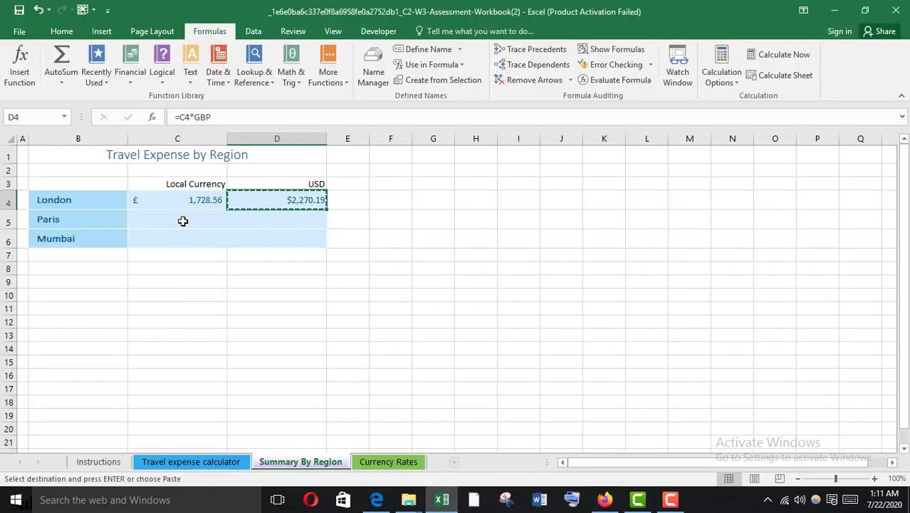
left_click(182, 220)
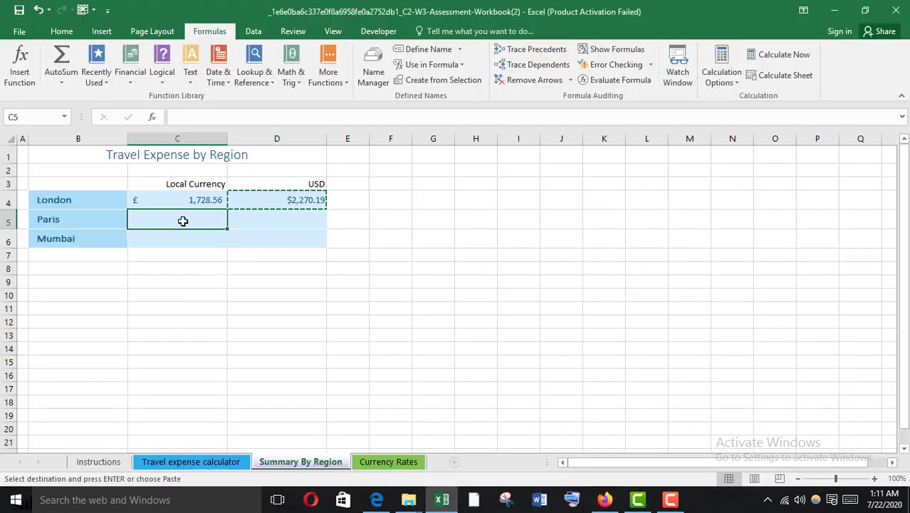
type("=su")
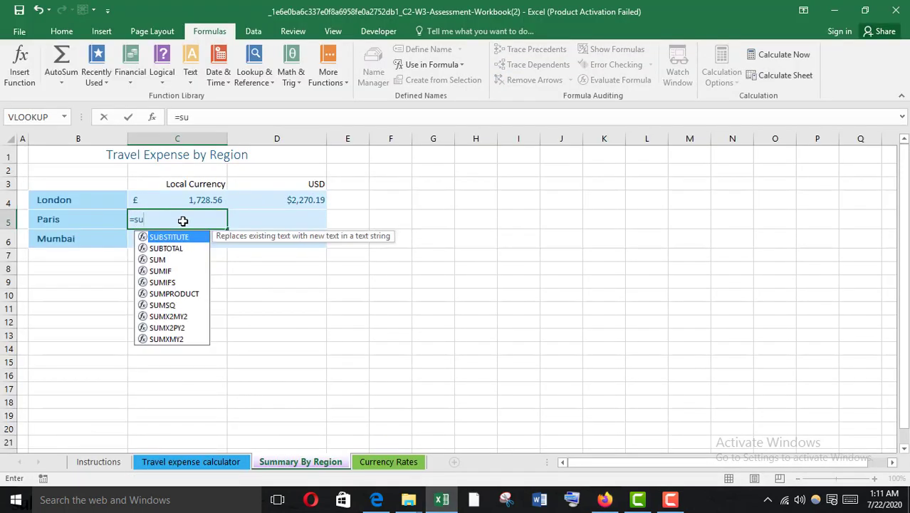
type("m")
key("Tab")
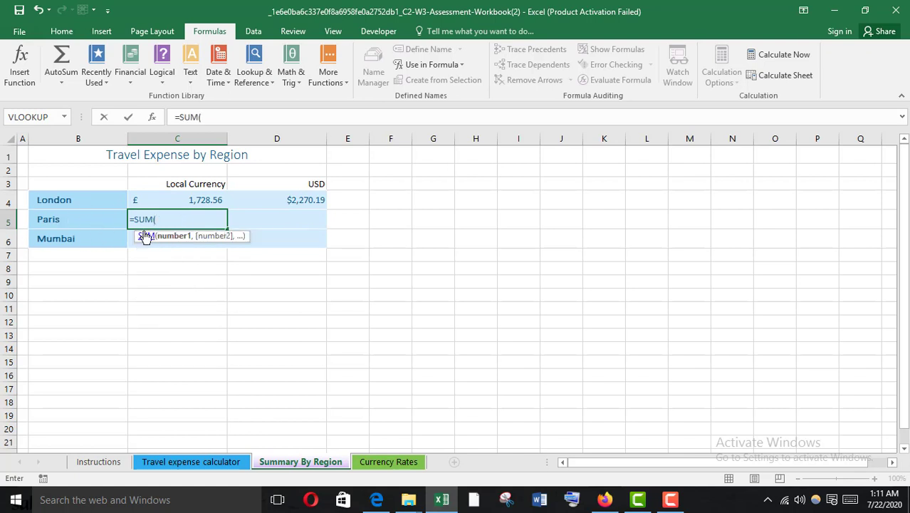
type("pari")
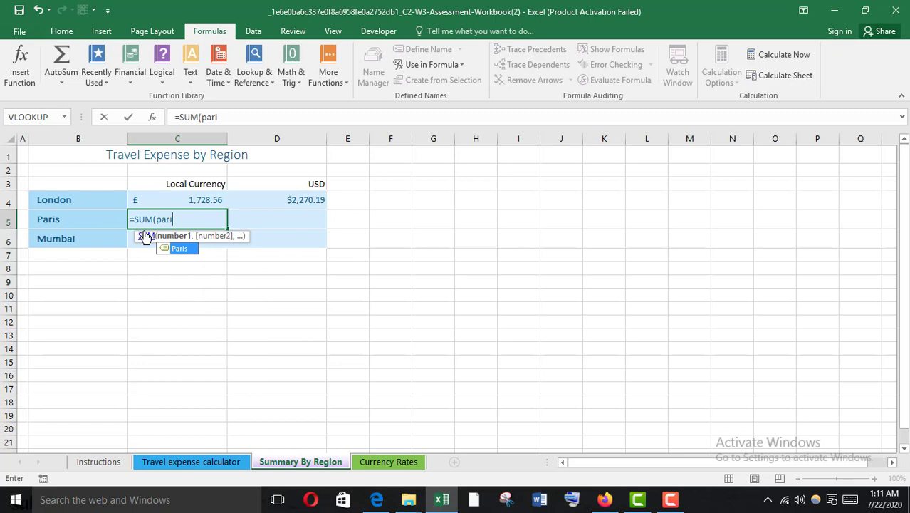
double_click(171, 246)
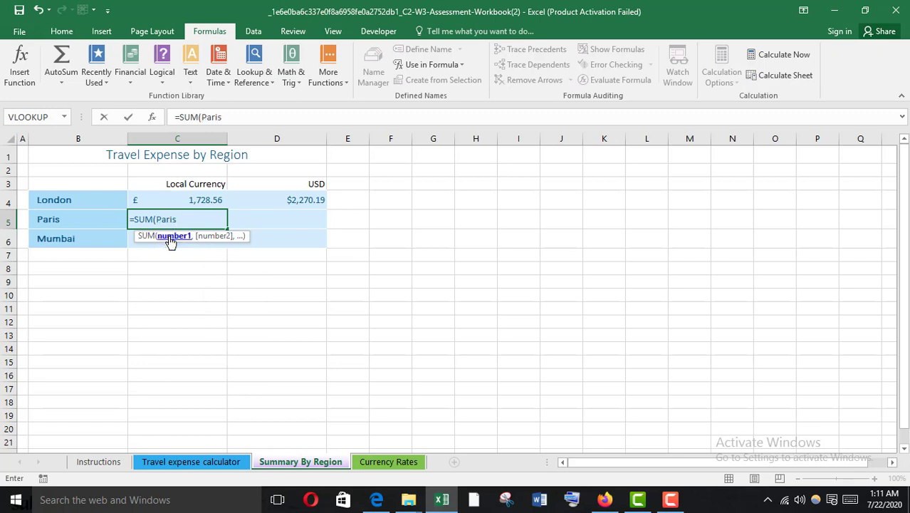
type(")")
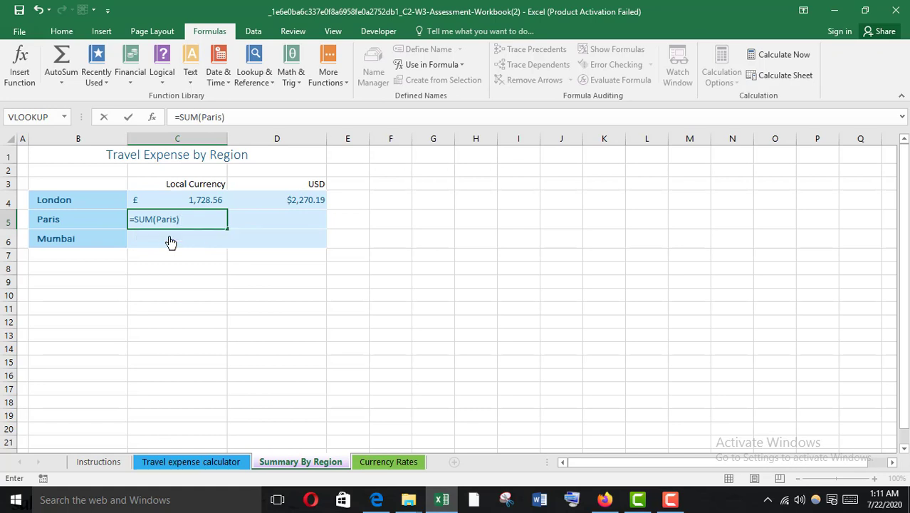
key("Return")
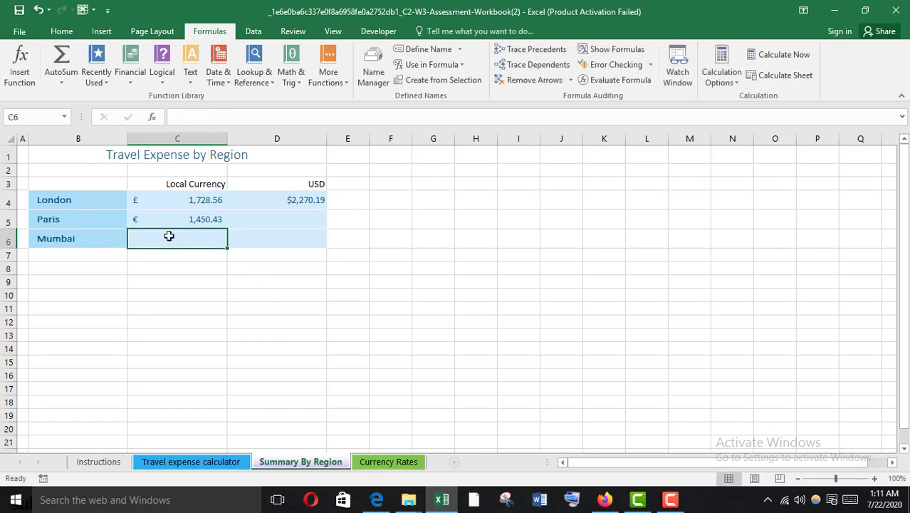
Enter =SUM(Mumbai) in C6 of the Summary By Region sheet to total the Mumbai spending.
type("=sum")
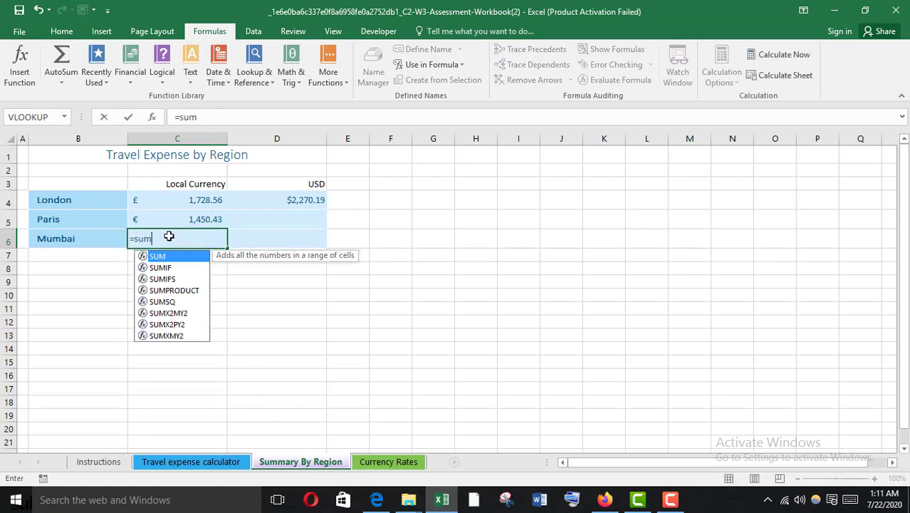
key("Tab")
type("mum")
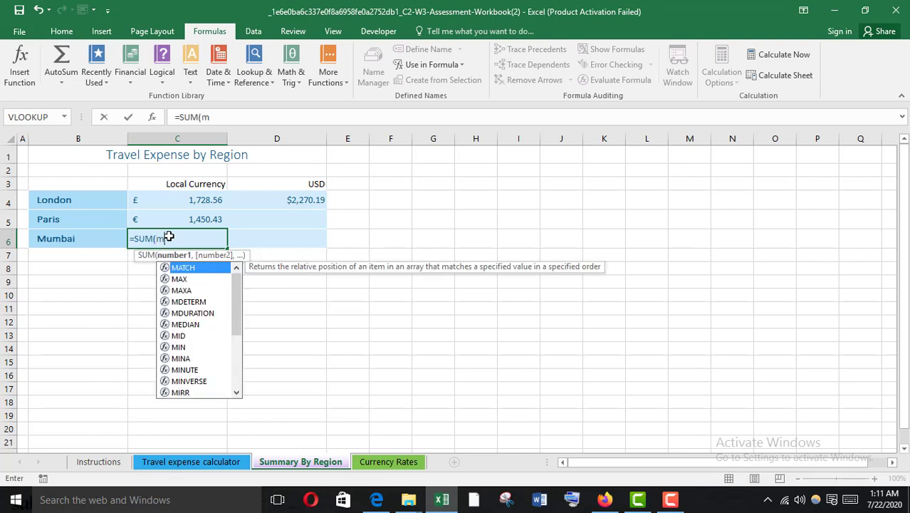
type("bai")
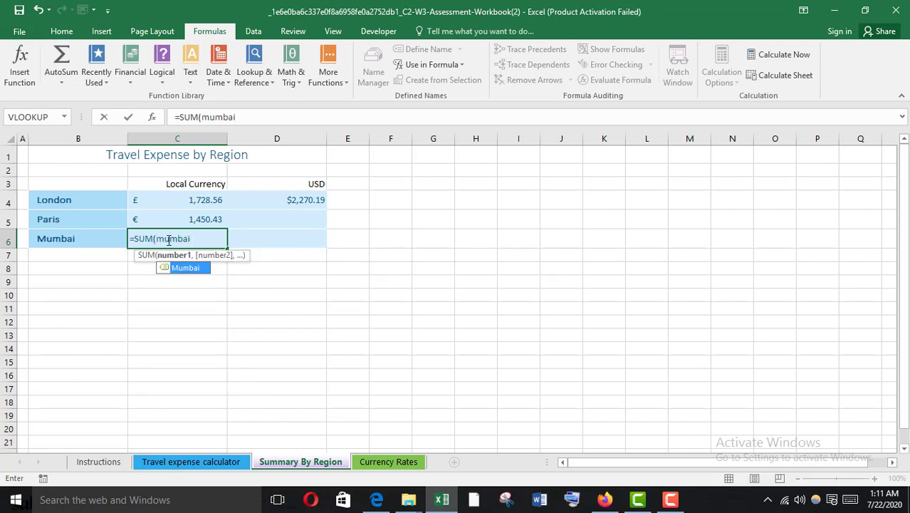
double_click(181, 272)
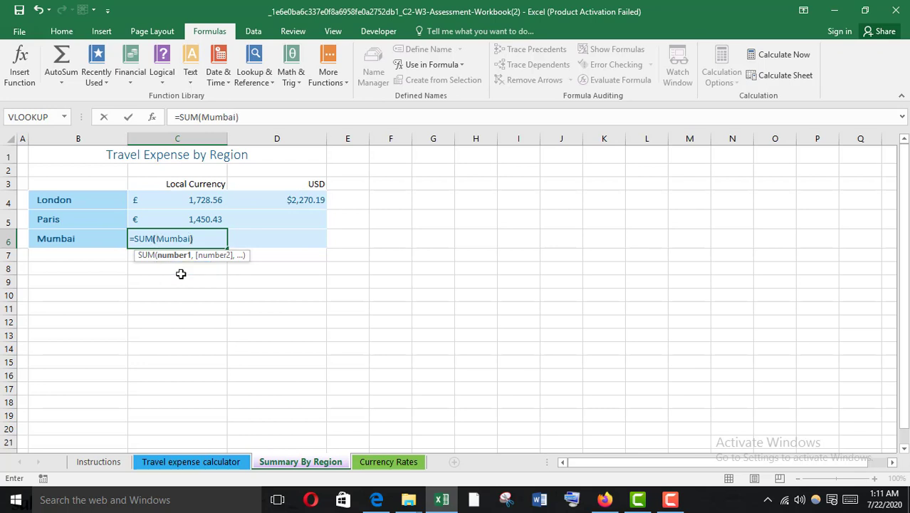
key("Return")
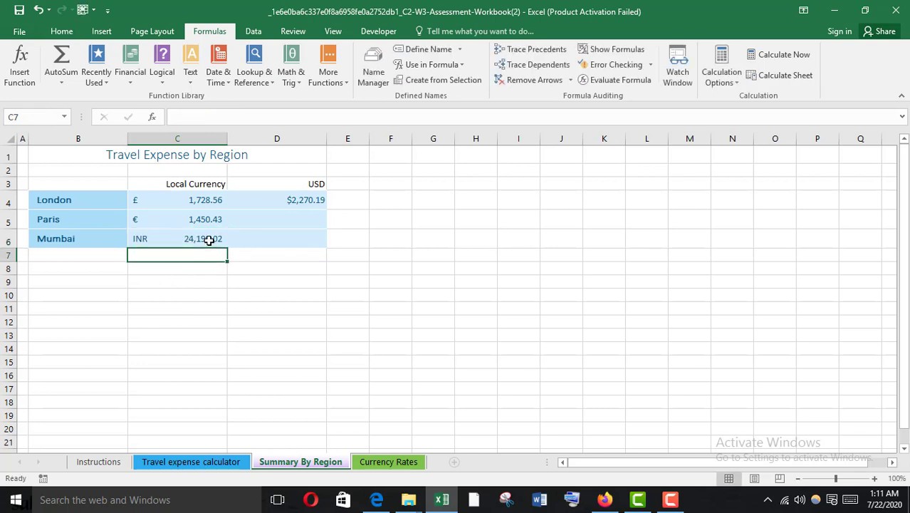
Check question 7 in the Firefox quiz, then copy the Mumbai rupee total from C6 in Excel and enter it as 24190.02 for that question.
mouse_move(593, 502)
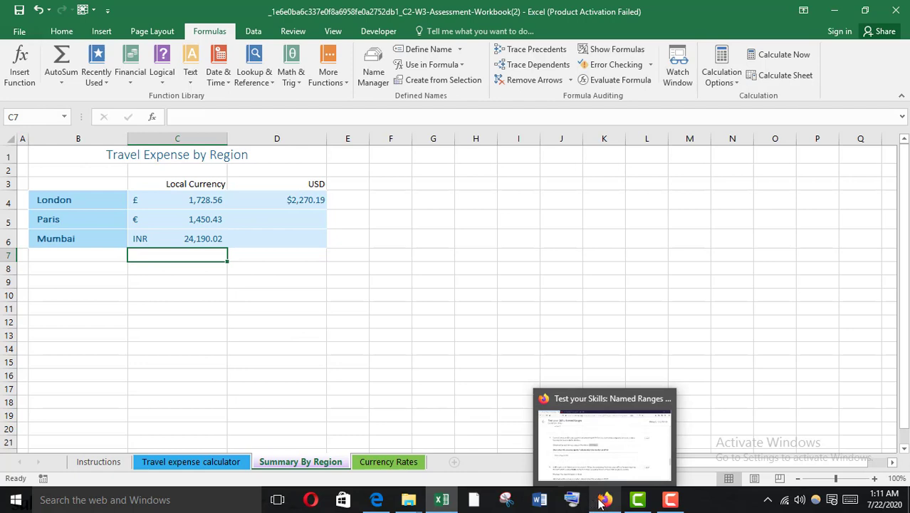
left_click(605, 501)
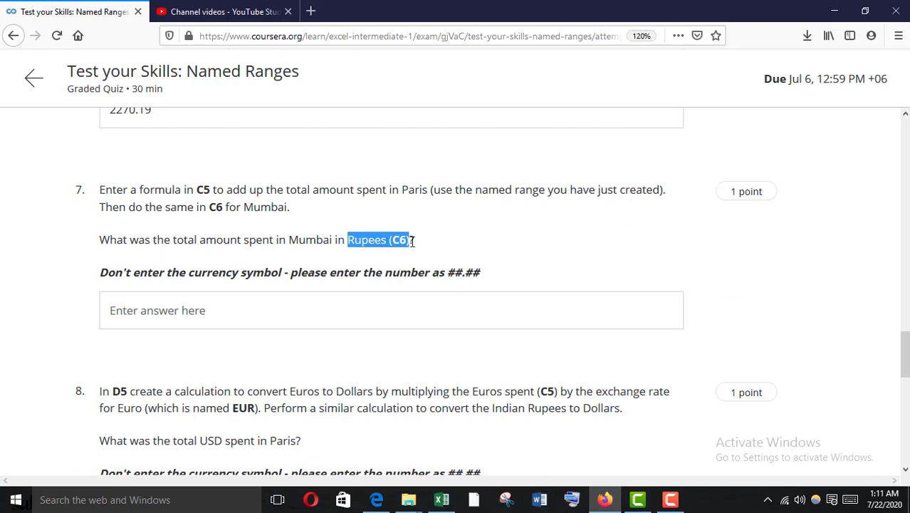
left_click(442, 500)
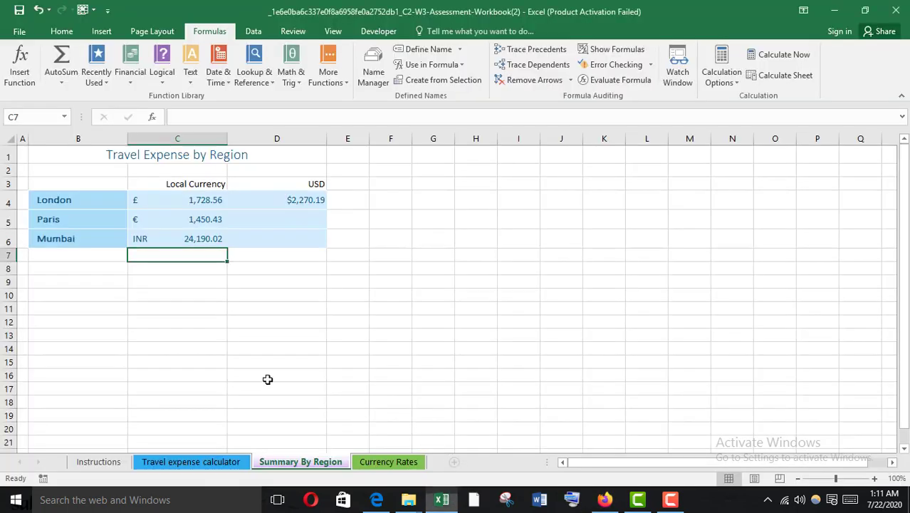
left_click(190, 239)
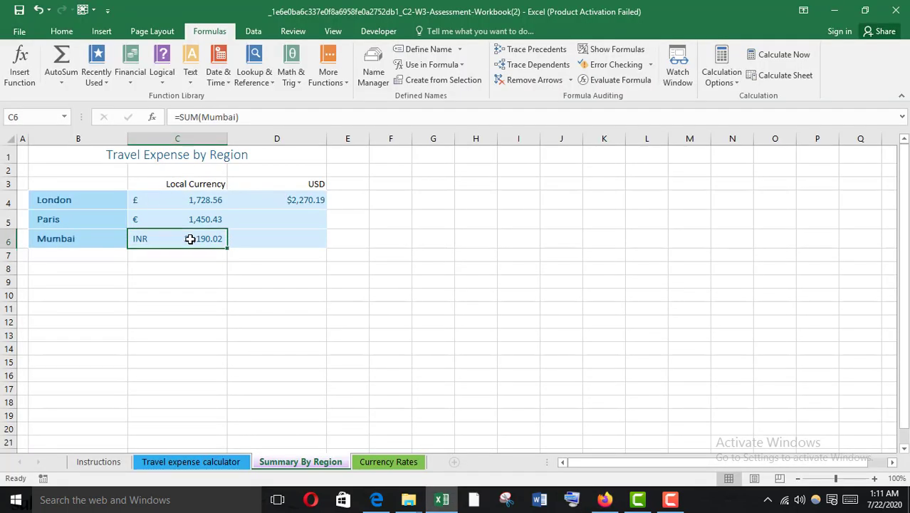
key("ctrl+c")
mouse_move(605, 500)
left_click(604, 462)
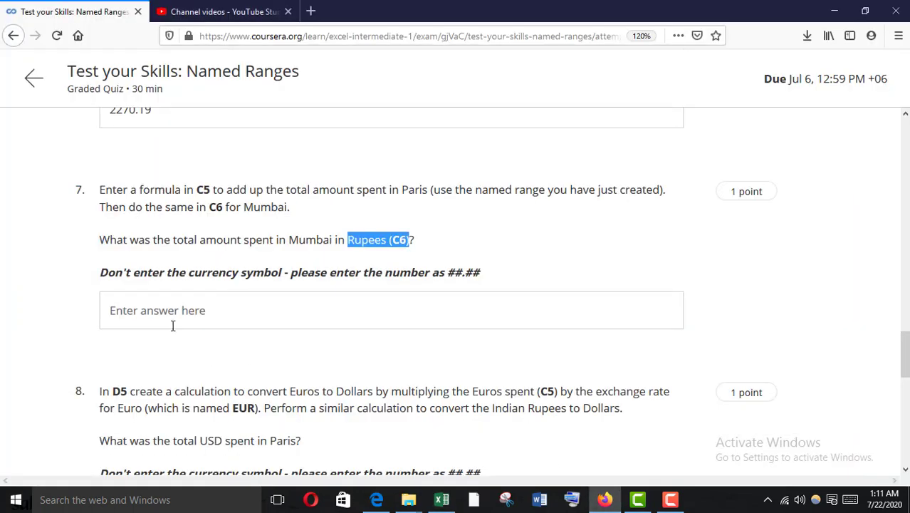
left_click(133, 310)
key("ctrl+v")
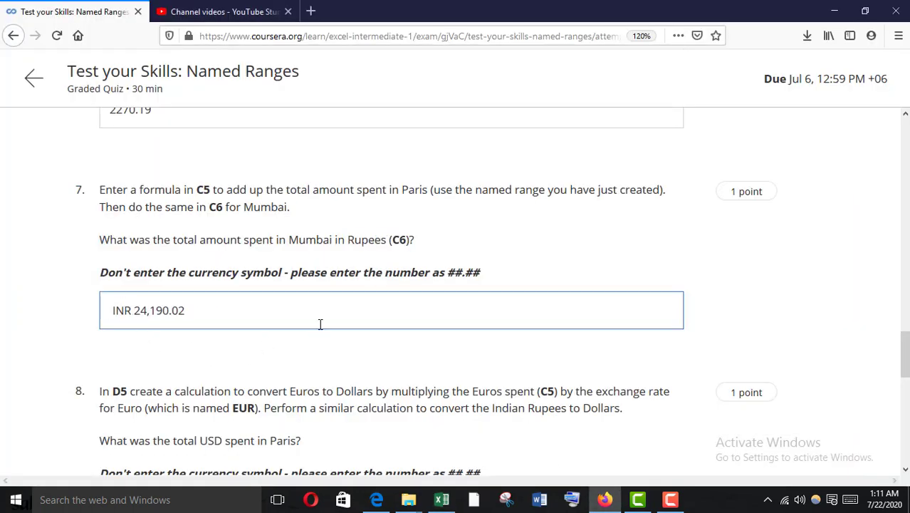
double_click(108, 310)
key("BackSpace")
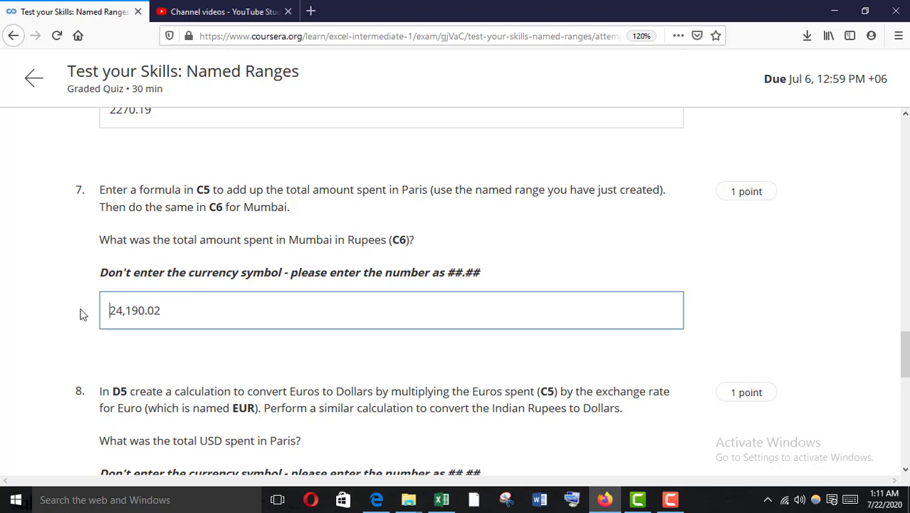
left_click(126, 311)
key("BackSpace")
Read quiz question 8, switch to Excel and enter =C5*EUR in D5 of the Summary By Region sheet, taking the rate from Currency Rates.
scroll(167, 356, "down", 2)
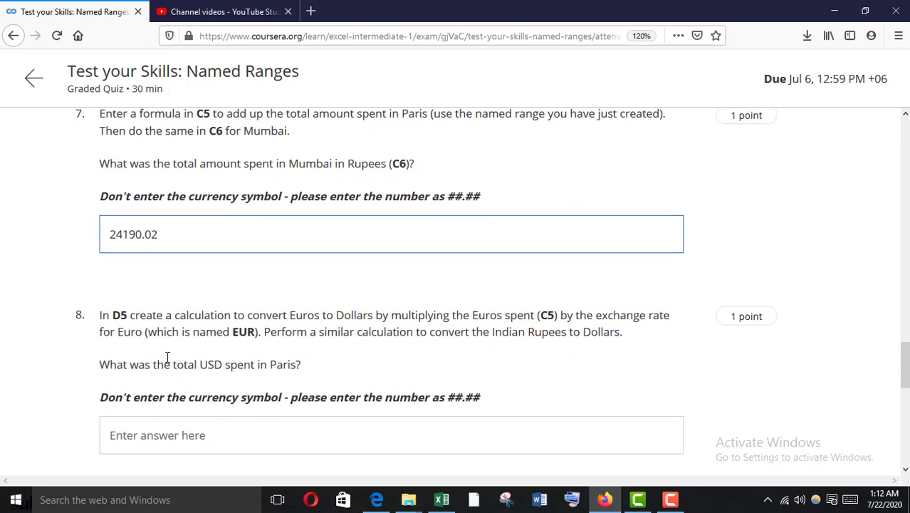
scroll(168, 356, "down", 3)
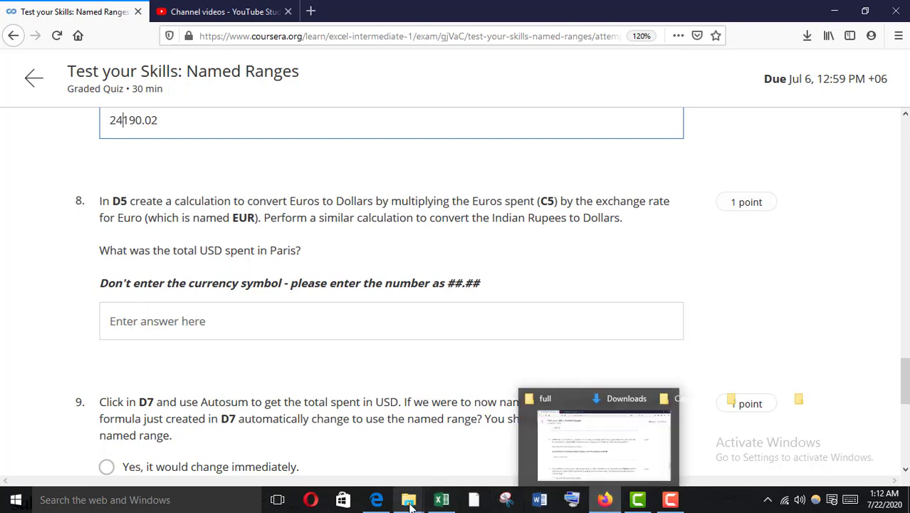
left_click(442, 499)
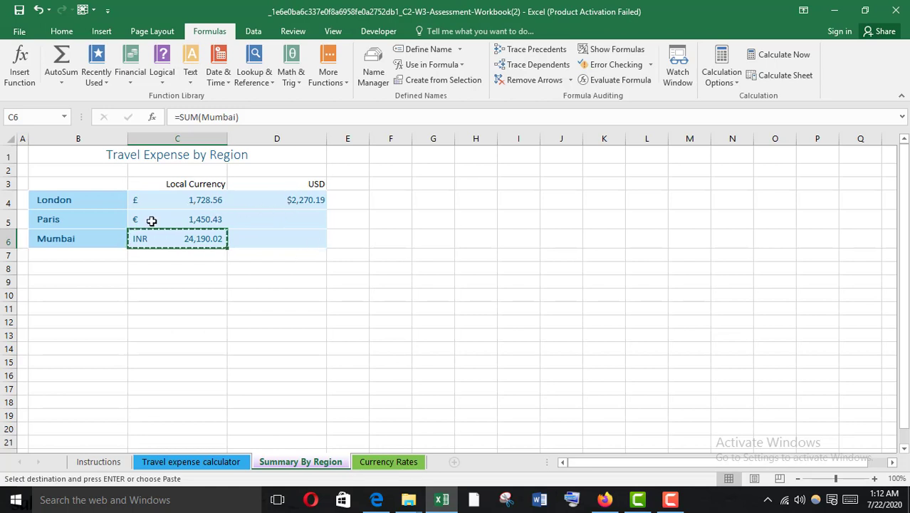
left_click(290, 204)
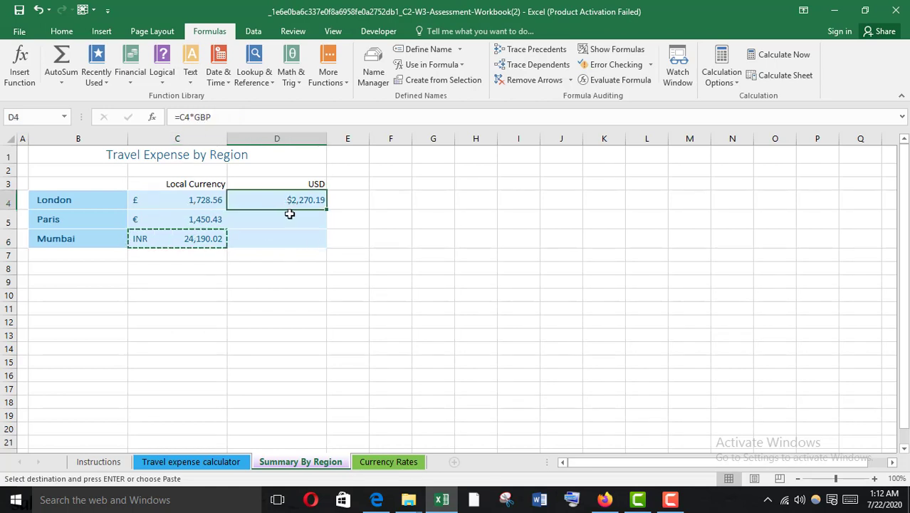
left_click(290, 219)
type("=")
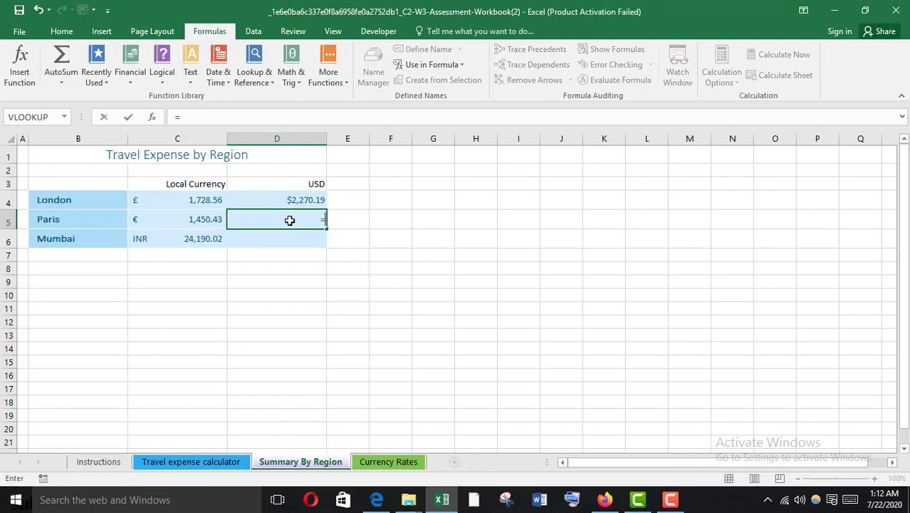
left_click(194, 221)
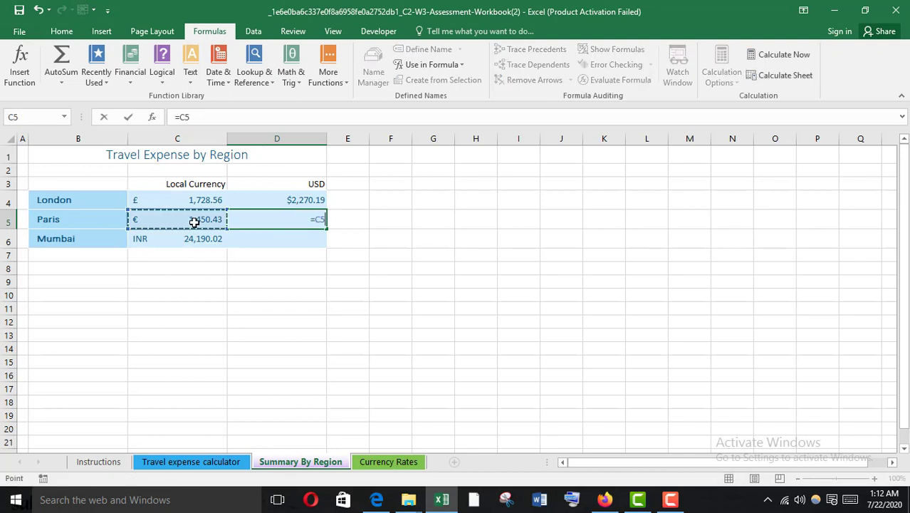
type("*")
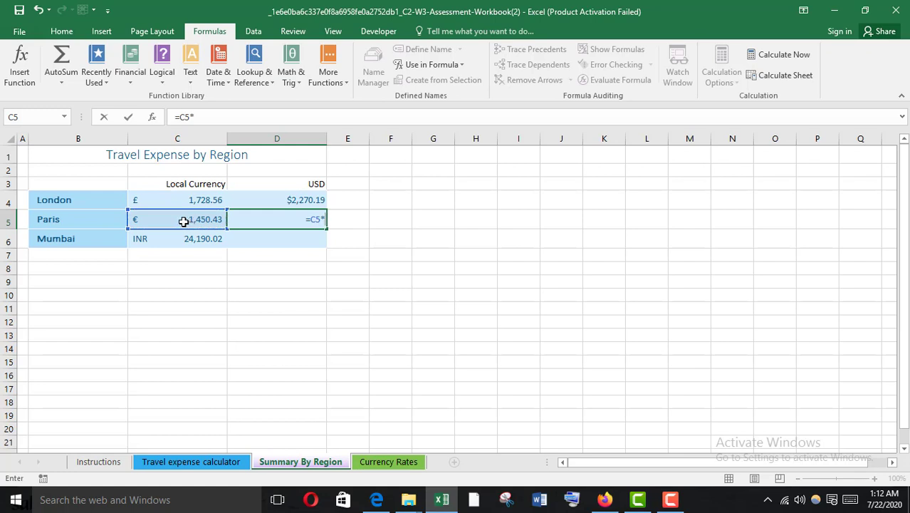
left_click(379, 465)
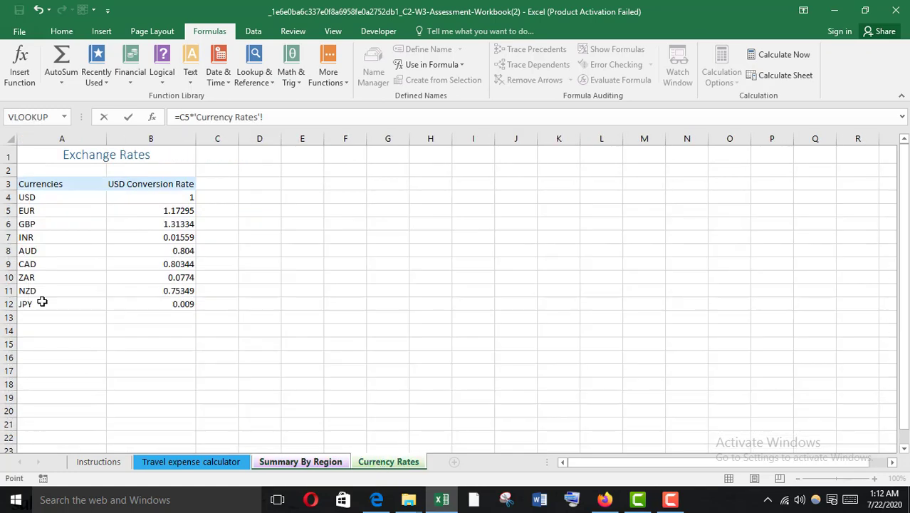
left_click(173, 211)
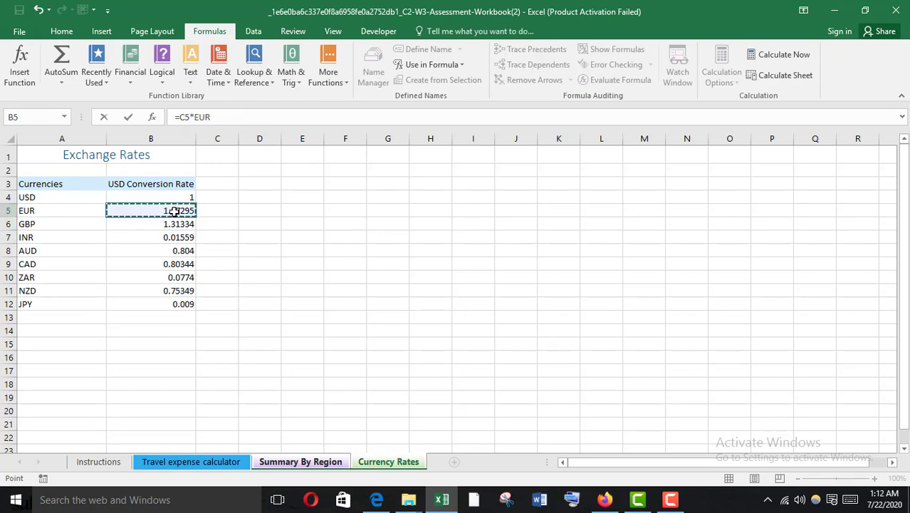
key("Return")
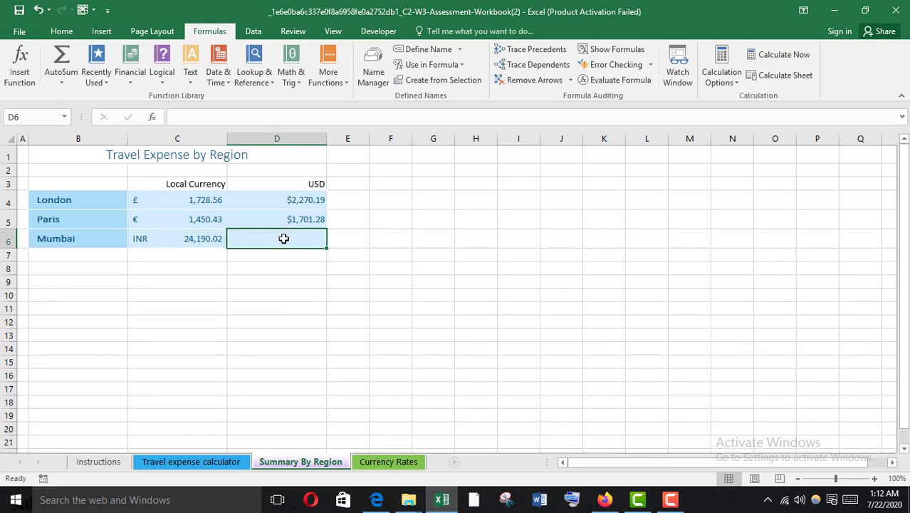
Enter =C6*INR in D6 for Mumbai, taking the rupee rate from the Currency Rates sheet.
type("=")
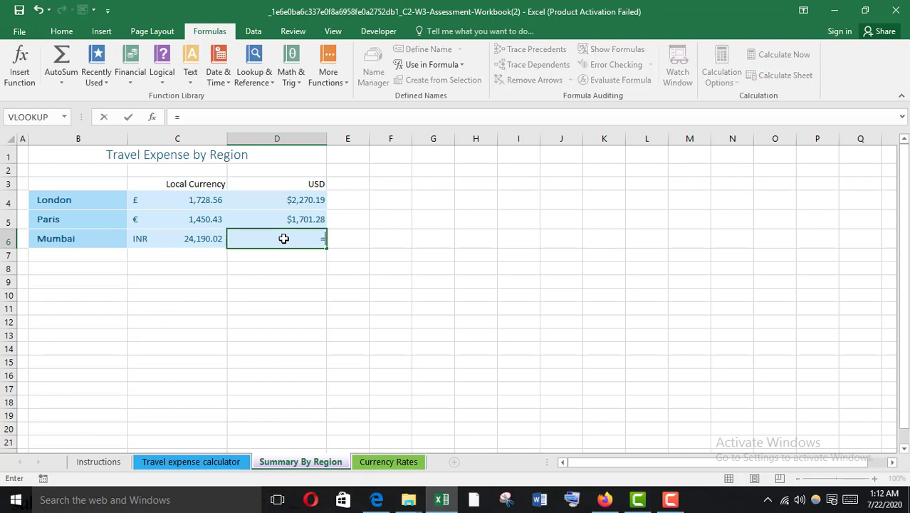
left_click(198, 239)
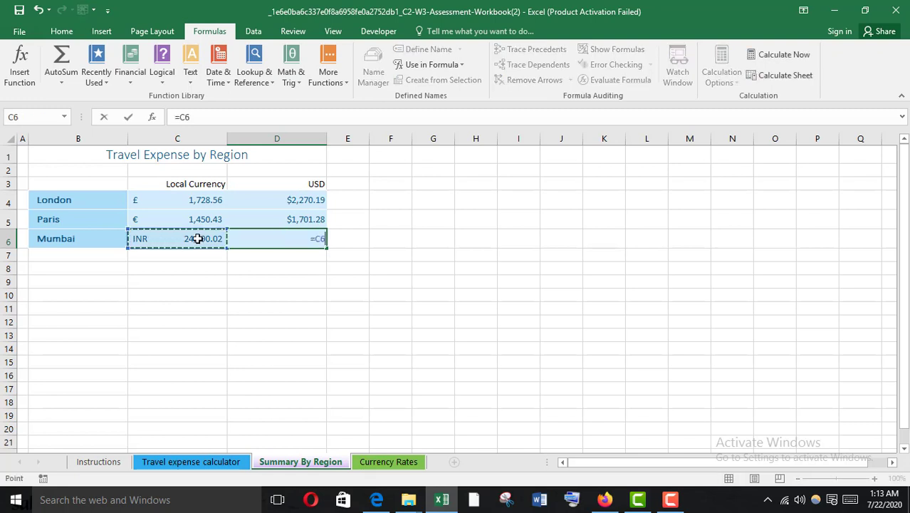
type("*")
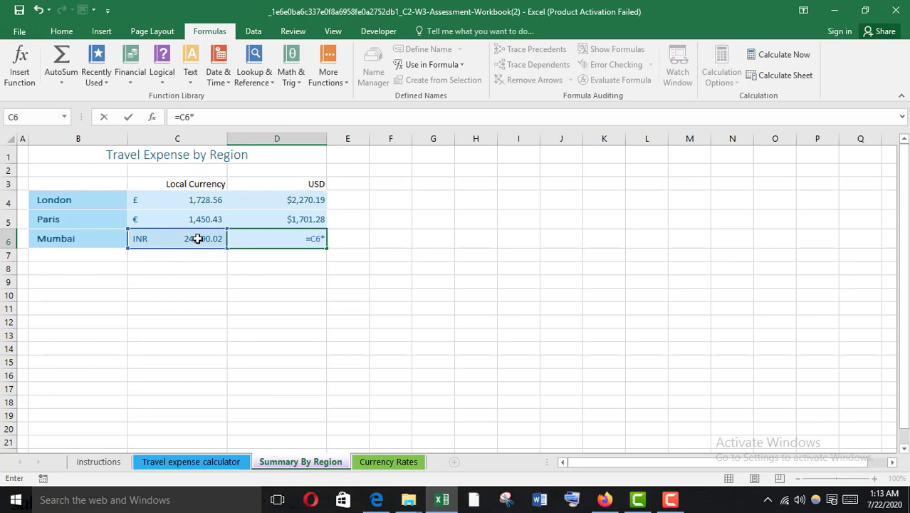
left_click(383, 463)
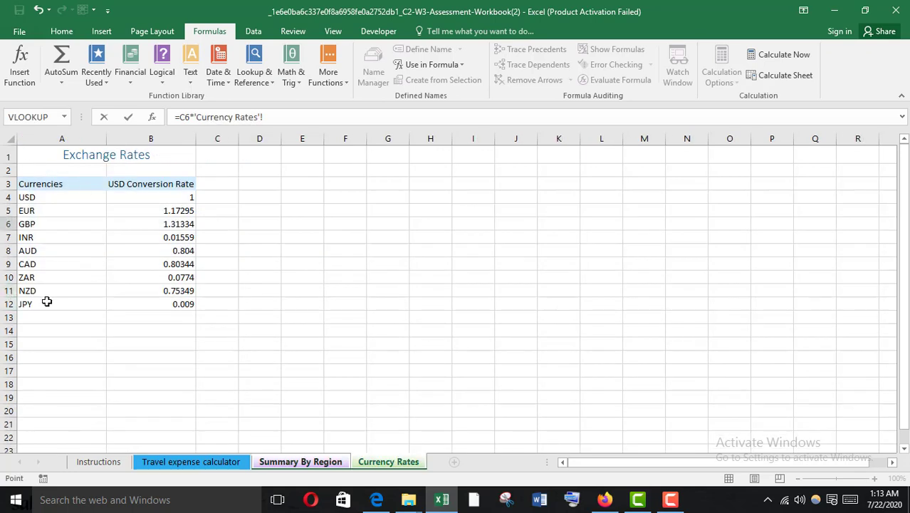
left_click(154, 238)
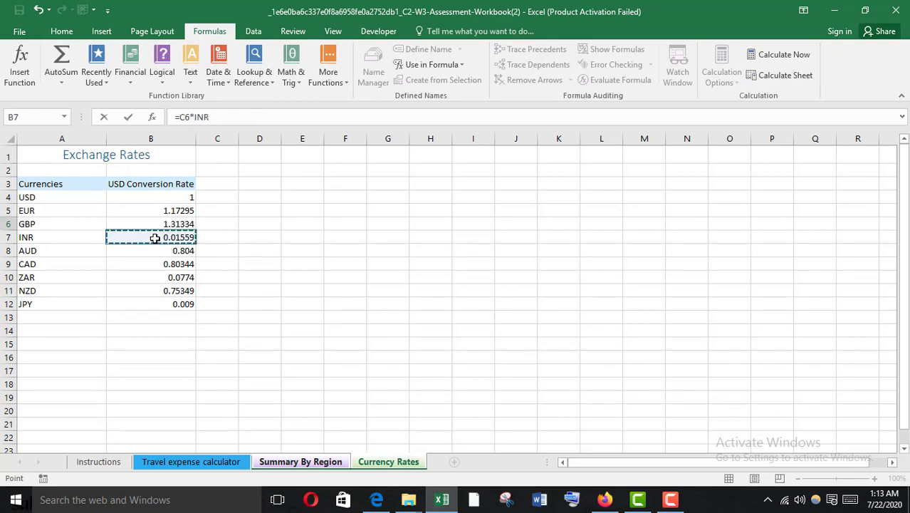
key("Return")
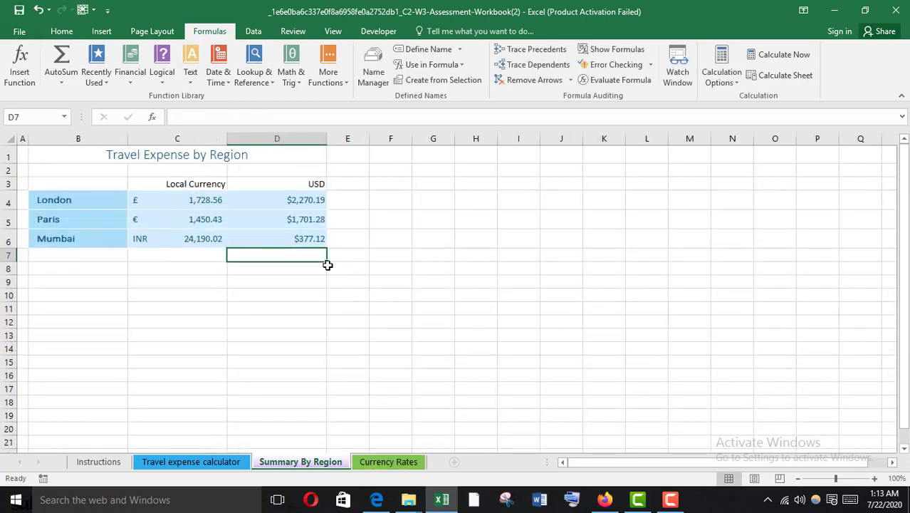
Recheck quiz question 8, copy the Paris USD total from D5 in Excel and enter it as 1701.28 in the Firefox quiz.
left_click(605, 499)
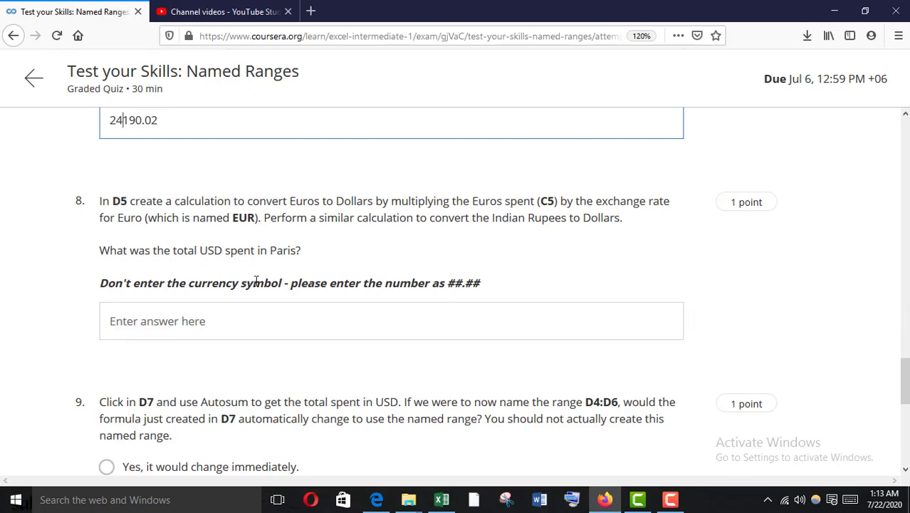
left_click(442, 500)
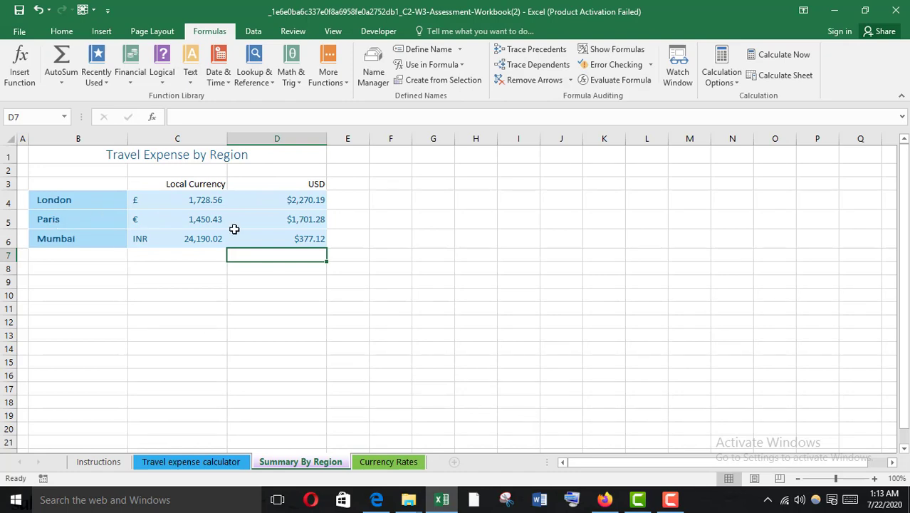
left_click(295, 223)
key("ctrl+c")
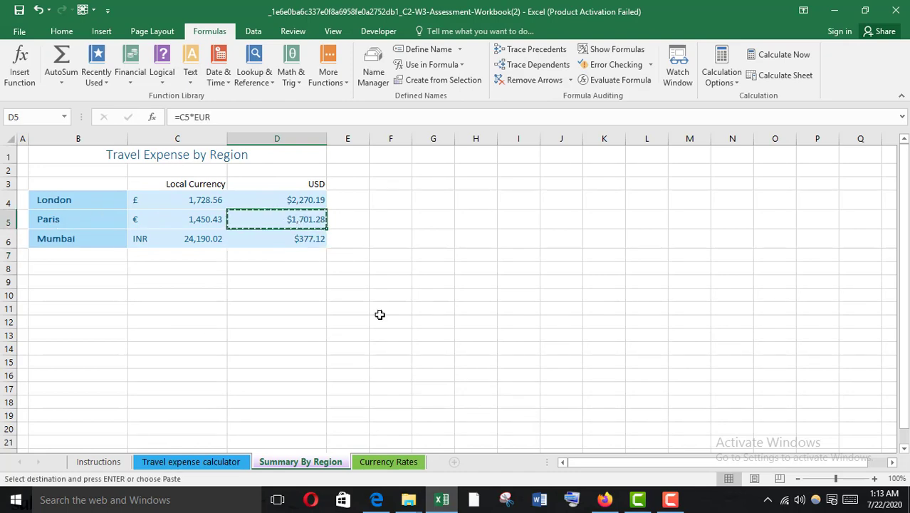
left_click(604, 499)
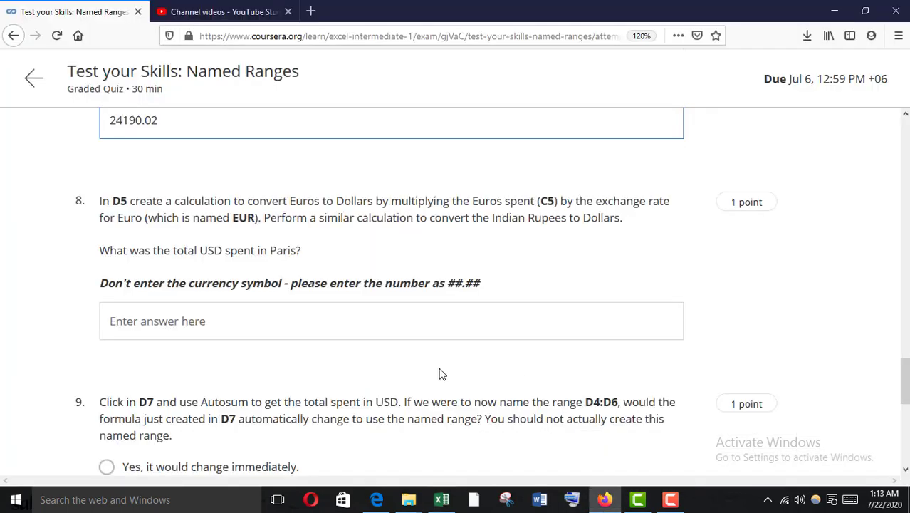
left_click(130, 316)
key("ctrl+v")
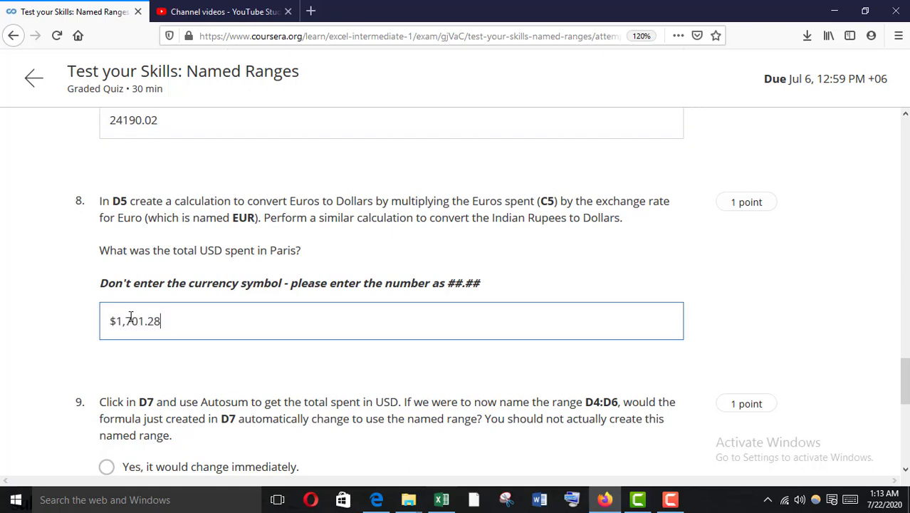
left_click(127, 322)
key("BackSpace")
left_click(116, 322)
key("BackSpace")
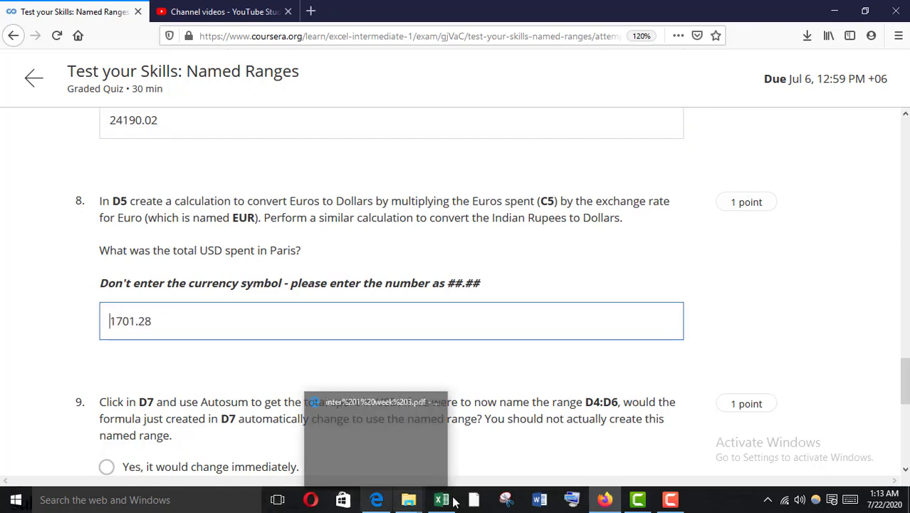
mouse_move(408, 499)
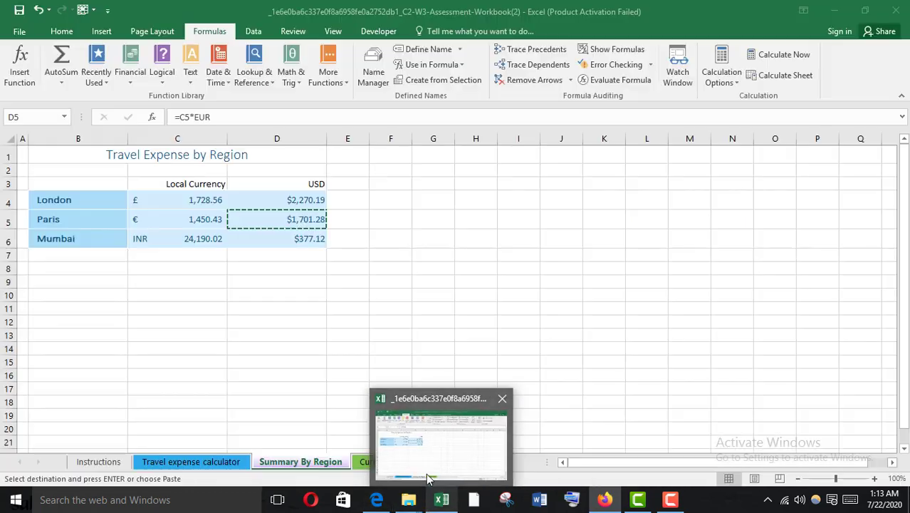
Read quiz question 9, switch to Excel and use AutoSum in D7 of the Summary By Region sheet to total the USD amounts.
left_click(427, 455)
mouse_move(604, 499)
left_click(587, 441)
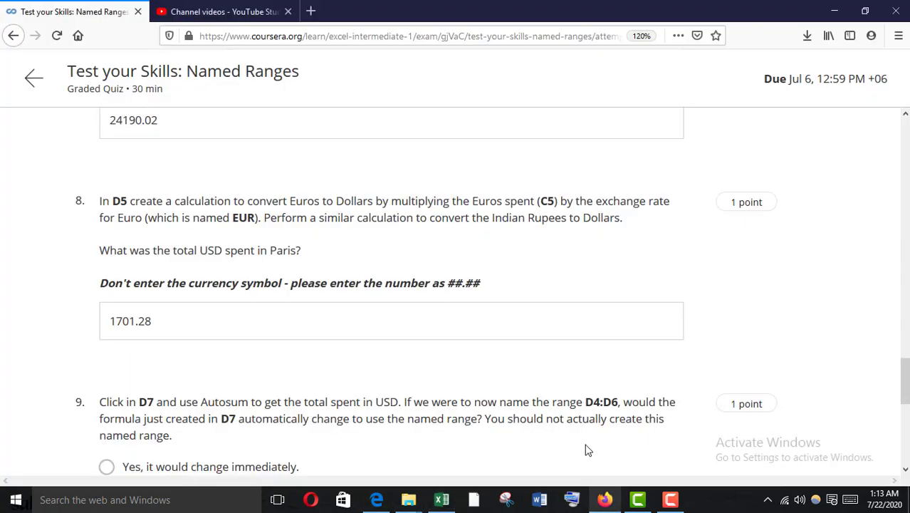
scroll(240, 370, "down", 2)
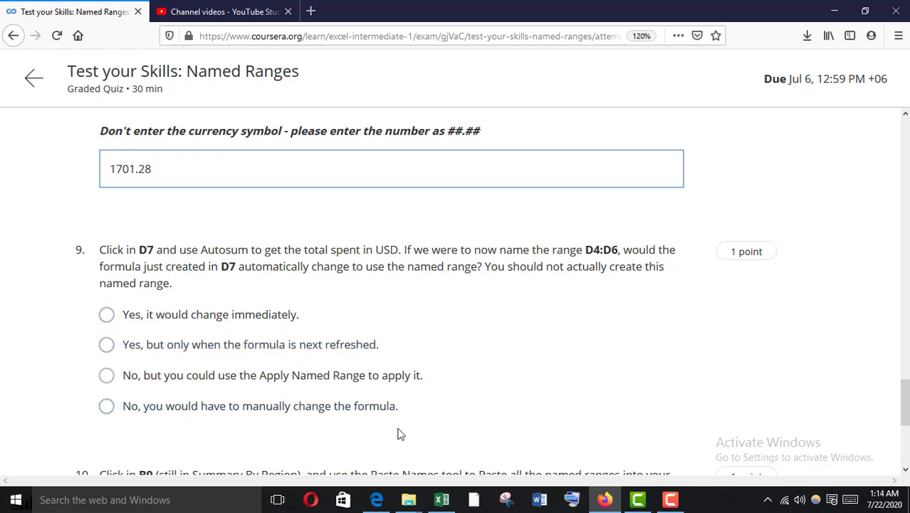
mouse_move(441, 496)
left_click(442, 479)
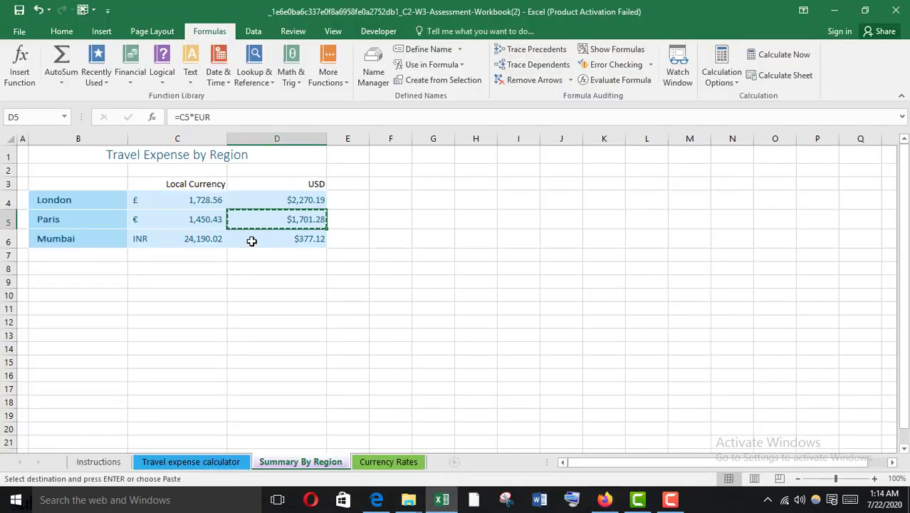
left_click(271, 256)
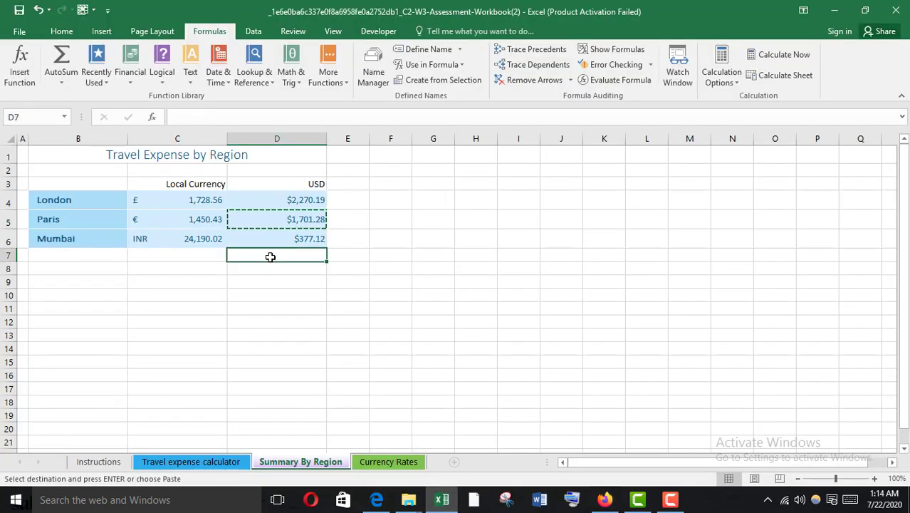
left_click(59, 31)
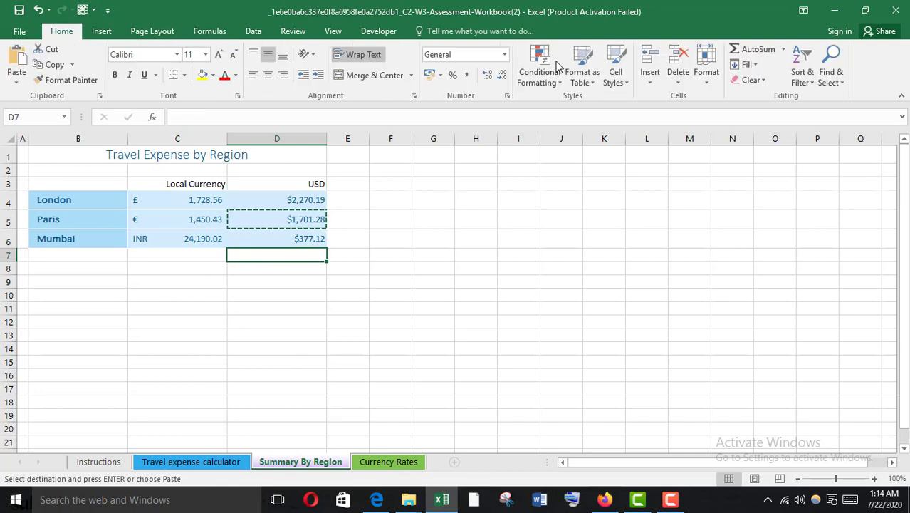
left_click(757, 49)
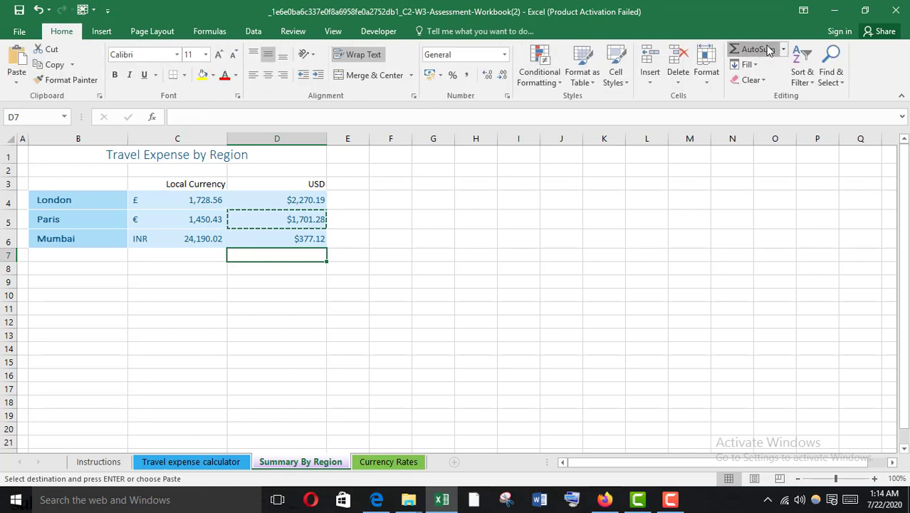
key("Return")
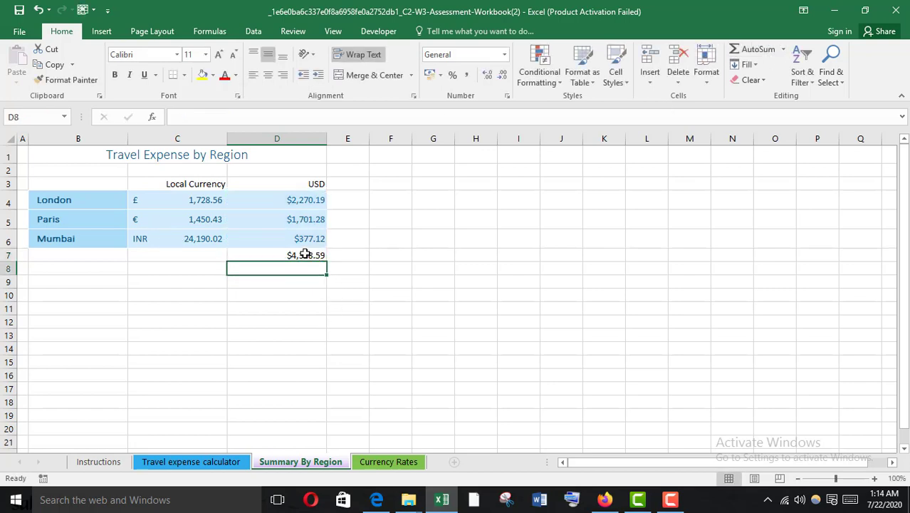
Switch to the Firefox quiz and answer question 9 with "No, but you could use the Apply Named Range to apply it.".
mouse_move(597, 500)
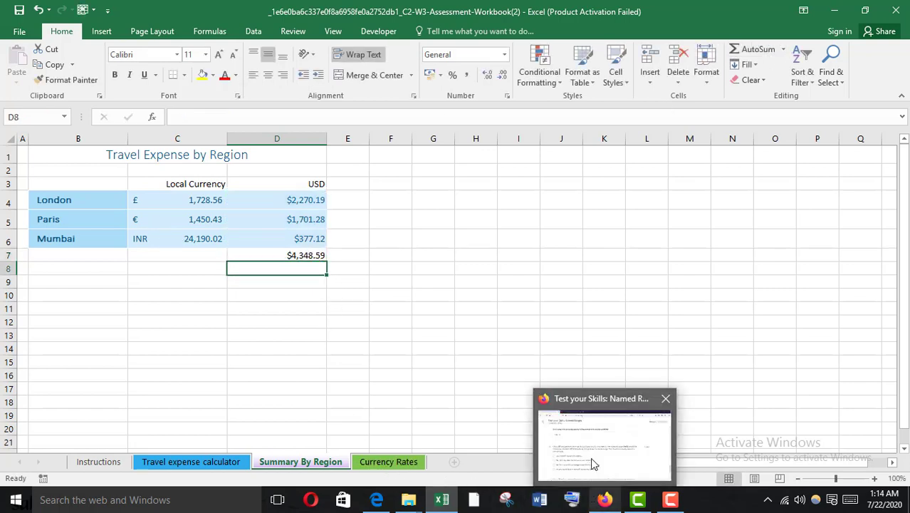
left_click(591, 460)
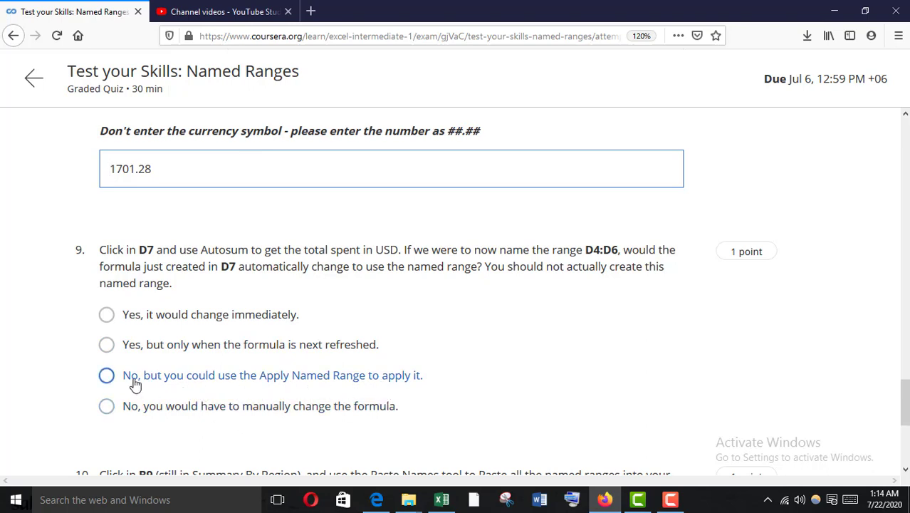
left_click(107, 376)
Read quiz question 10, then switch to Excel and paste the full list of named ranges starting at B9 of the Summary By Region sheet.
scroll(112, 381, "down", 3)
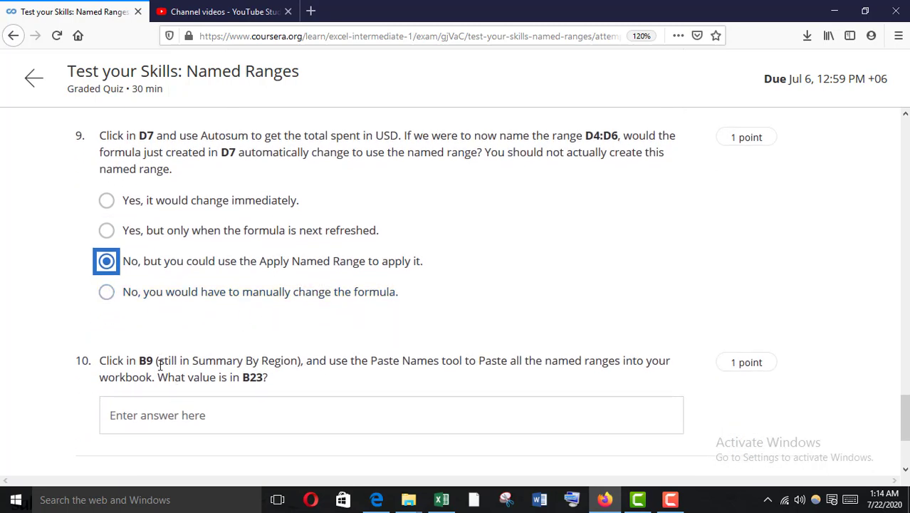
scroll(140, 360, "down", 1)
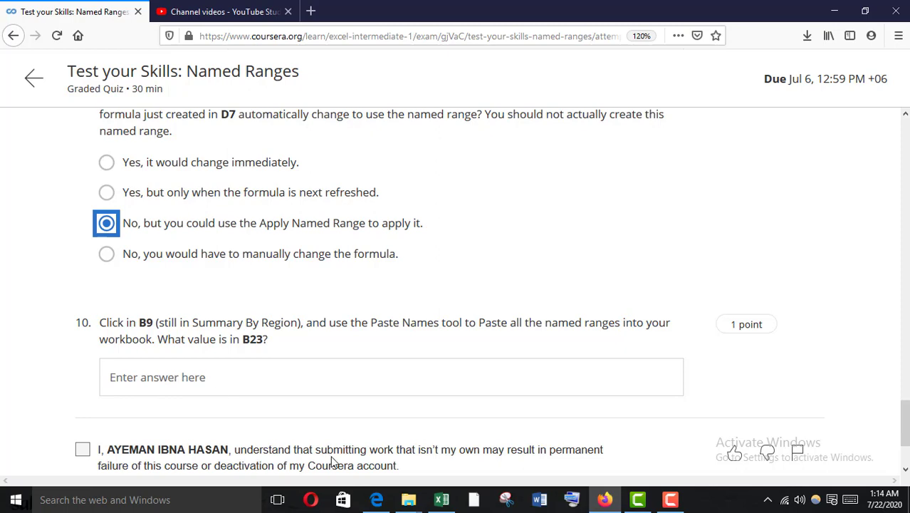
left_click(424, 433)
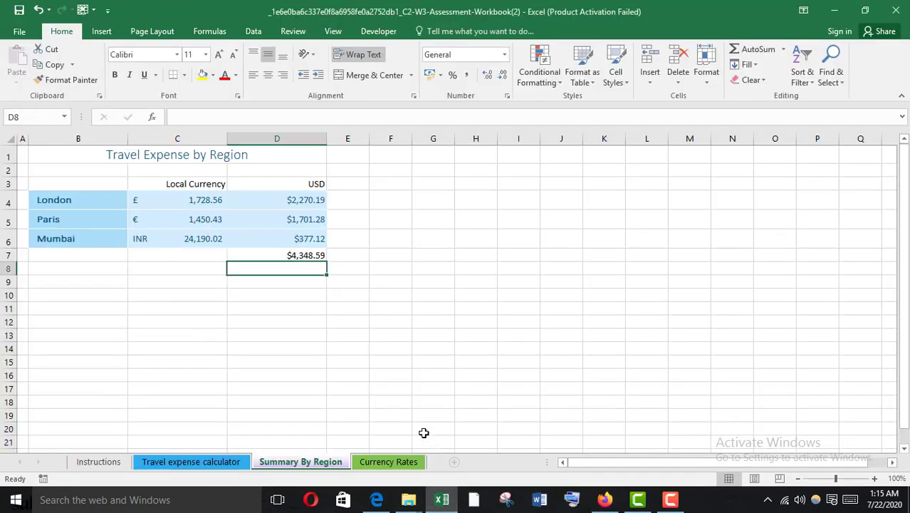
left_click(53, 283)
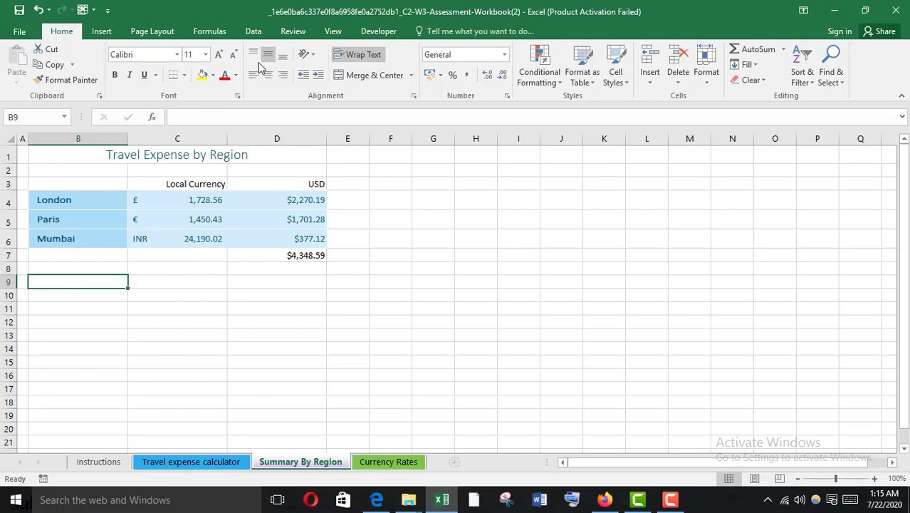
left_click(211, 32)
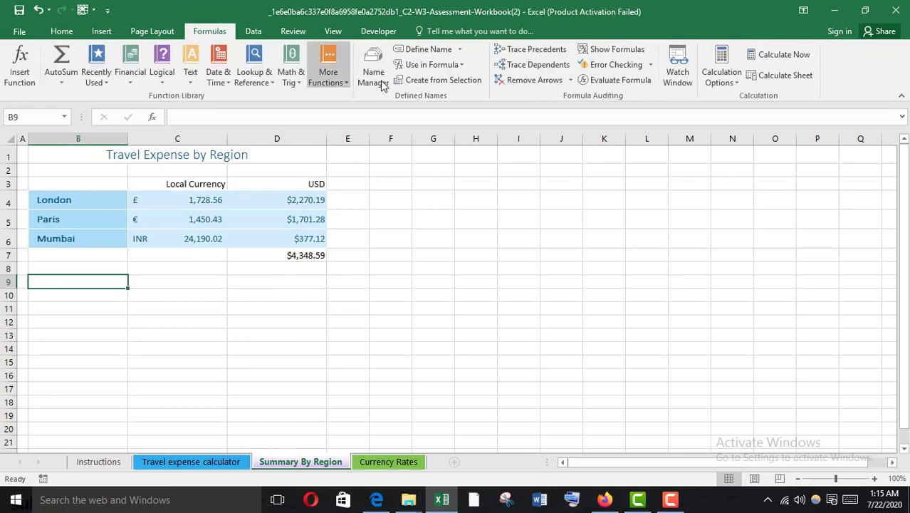
left_click(464, 62)
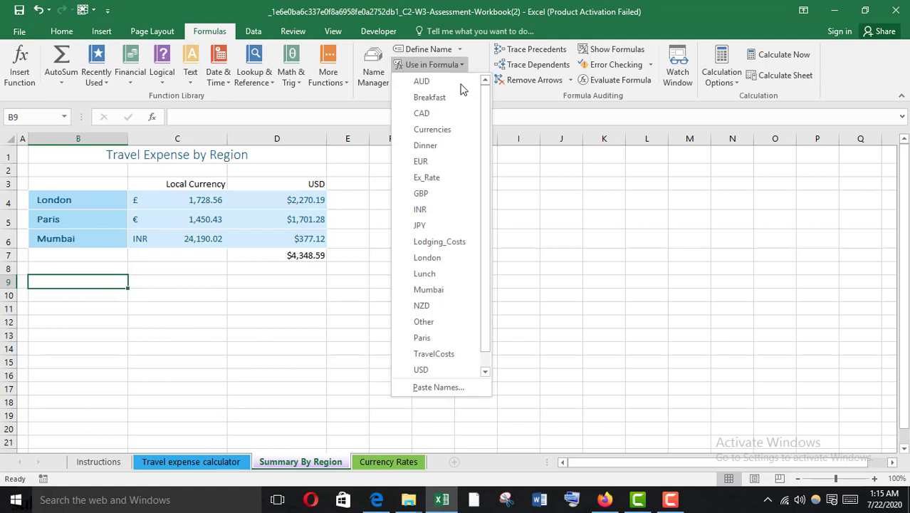
left_click(448, 387)
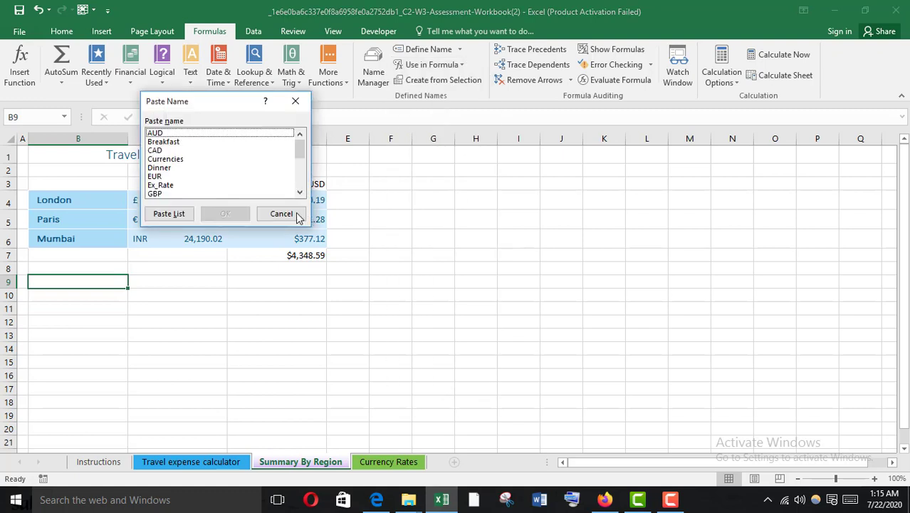
left_click(179, 213)
scroll(219, 343, "down", 2)
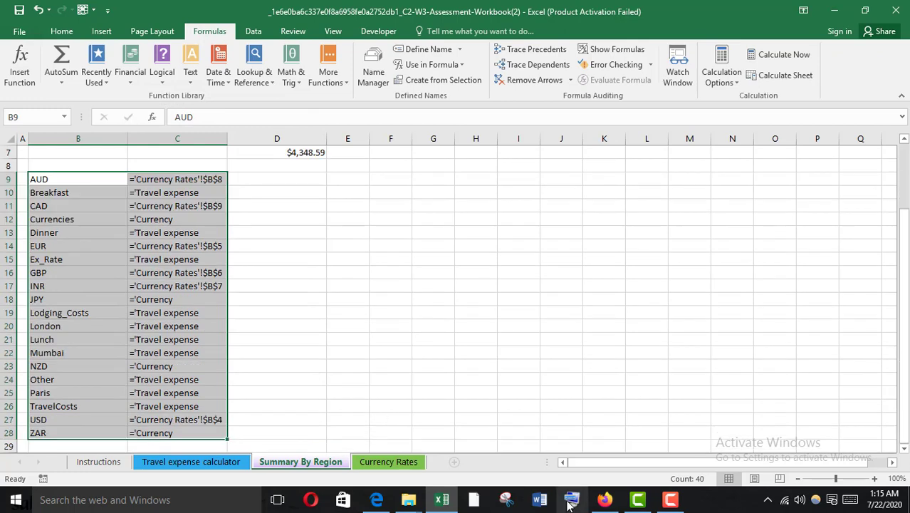
Recheck quiz question 10, copy the name in B23 from Excel and enter it as NZD in the Firefox quiz.
left_click(617, 470)
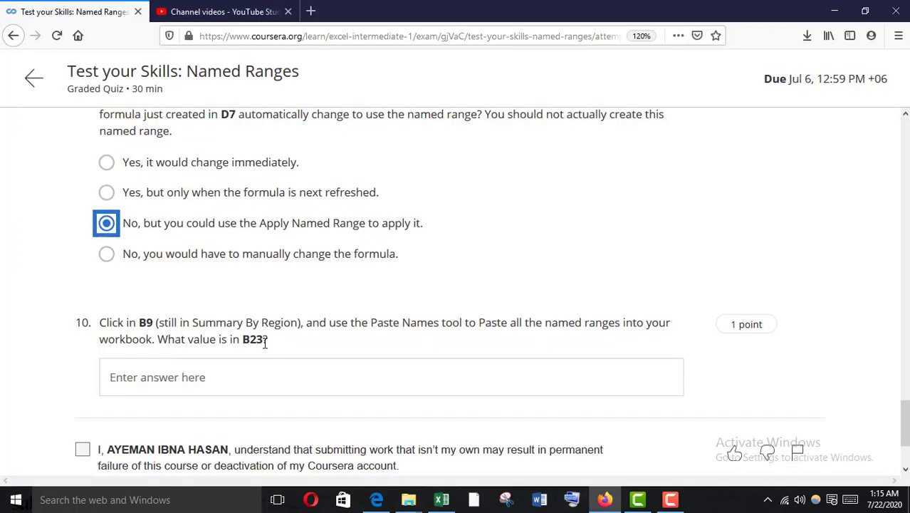
left_click(443, 463)
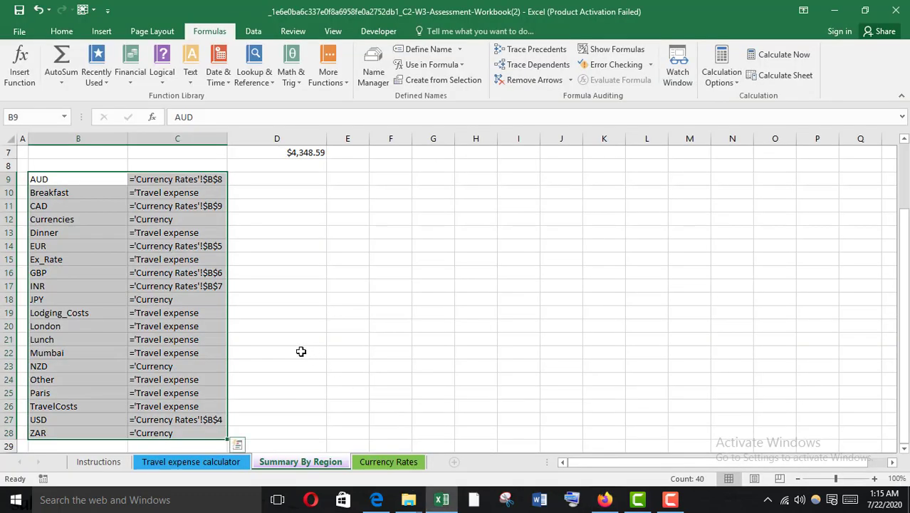
left_click(37, 366)
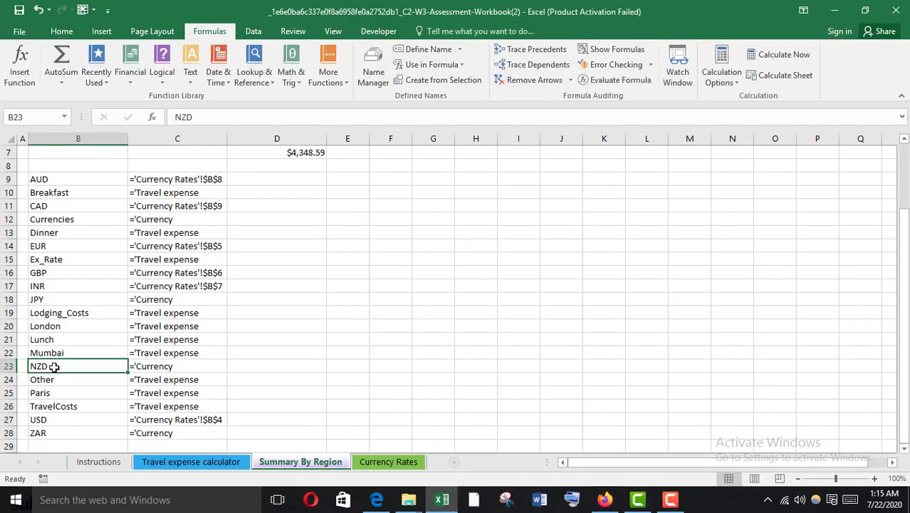
key("ctrl+c")
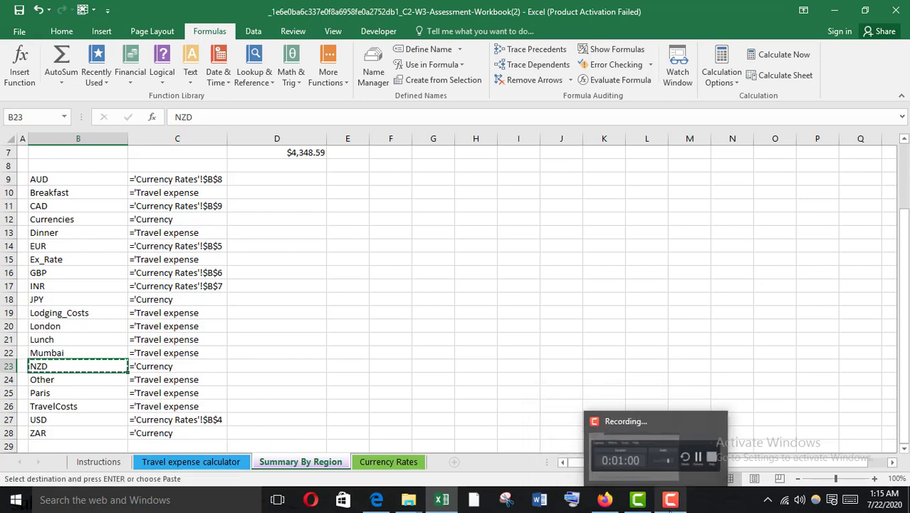
mouse_move(619, 499)
left_click(600, 461)
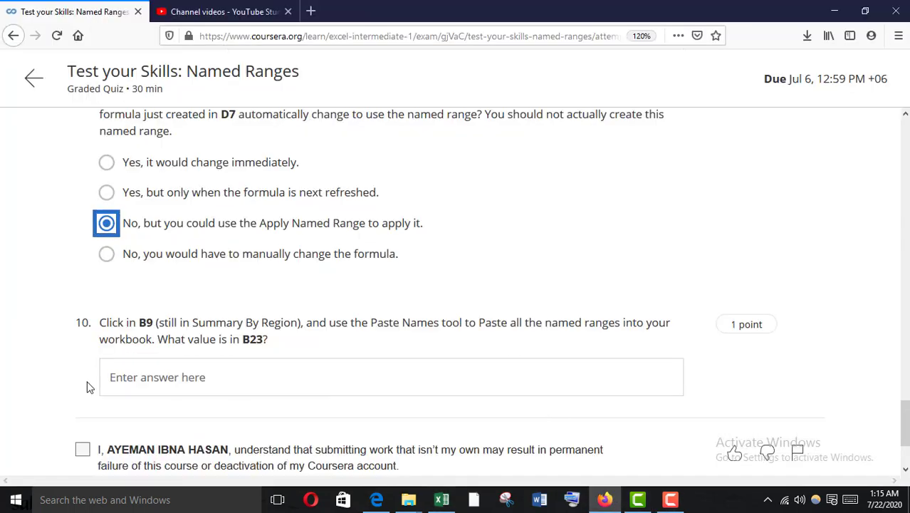
left_click(127, 376)
key("ctrl+v")
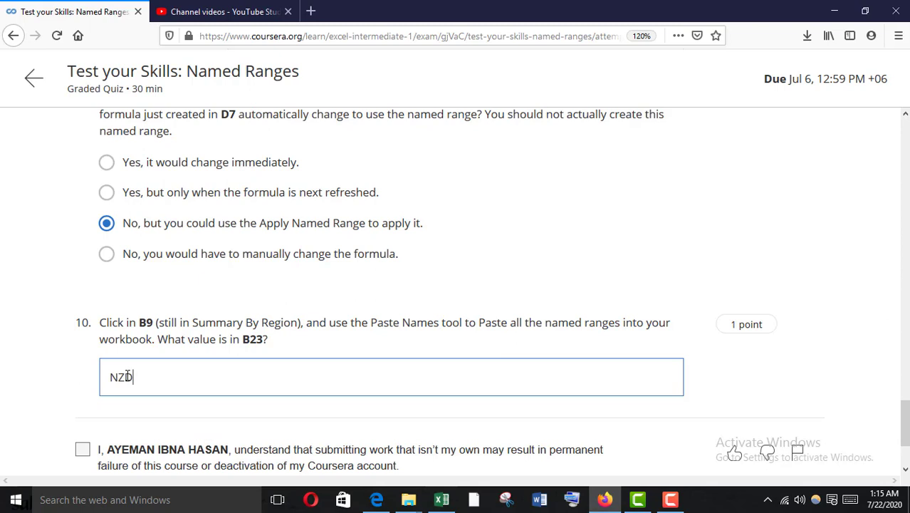
Accept the Honor Code statement below question 10 and submit the quiz.
scroll(128, 376, "down", 3)
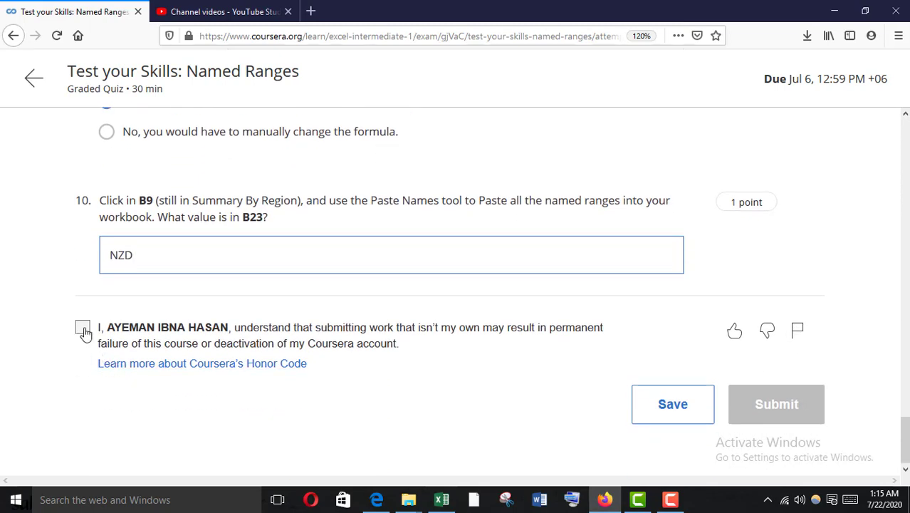
left_click(82, 330)
left_click(777, 404)
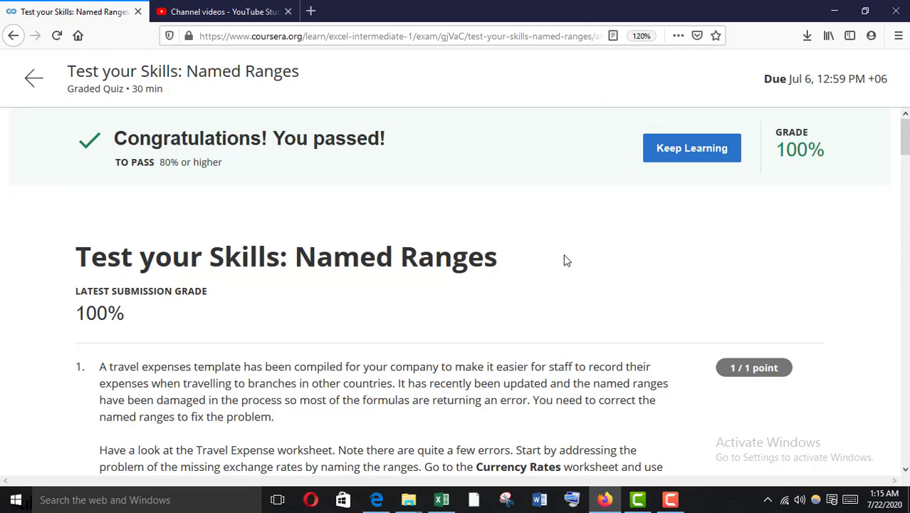
Review the graded feedback for each question of the submitted Named Ranges quiz.
scroll(563, 260, "down", 5)
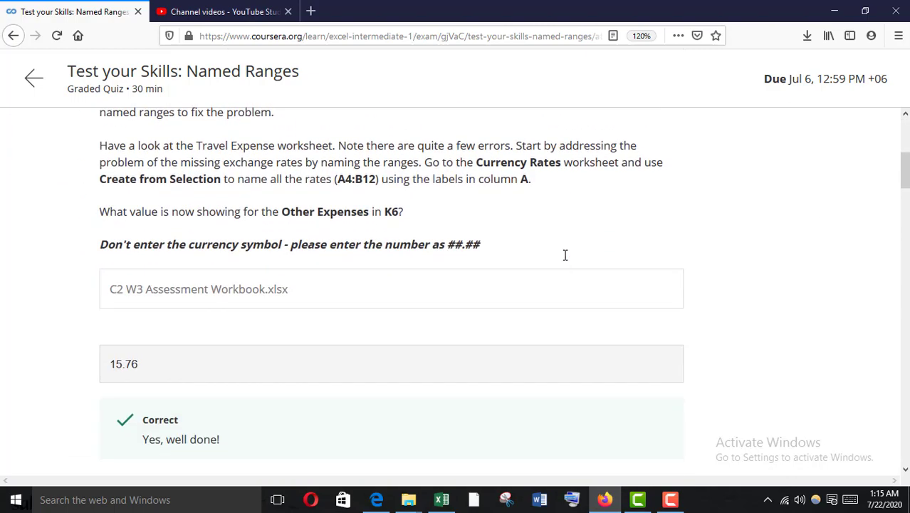
scroll(565, 255, "down", 12)
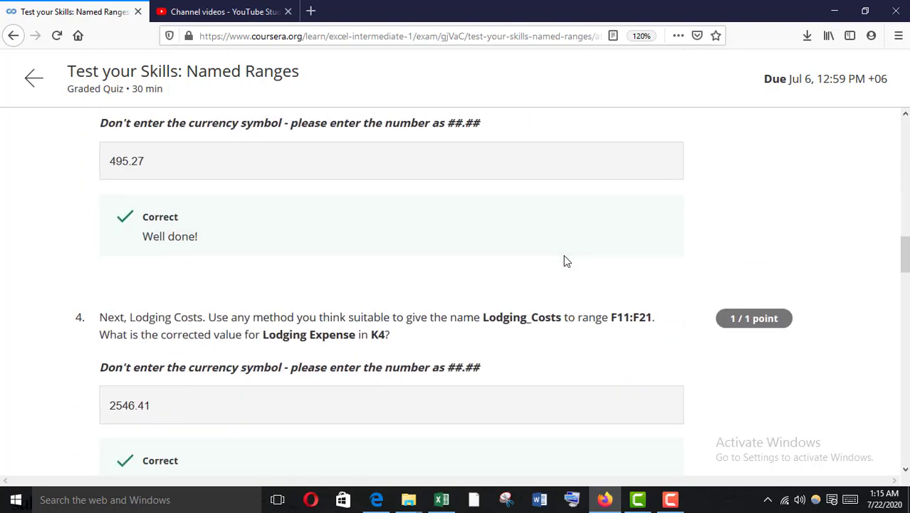
scroll(566, 261, "down", 20)
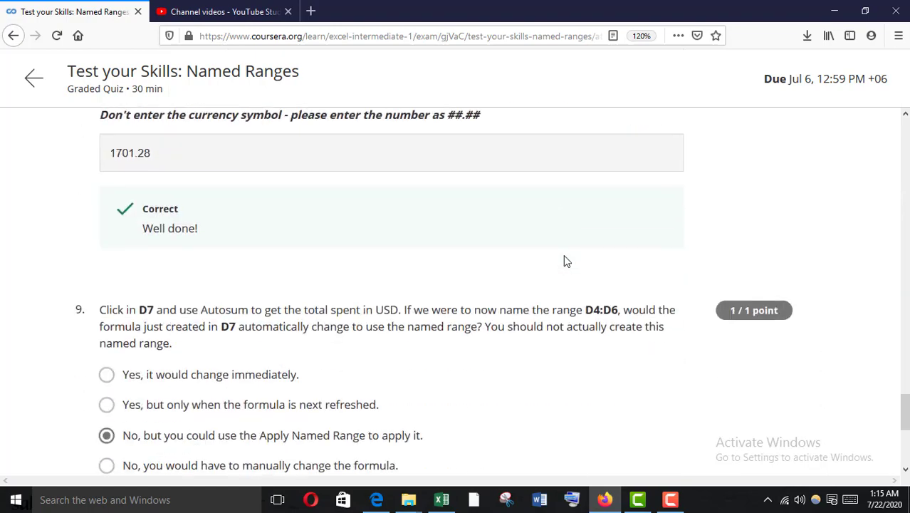
scroll(567, 260, "down", 4)
scroll(569, 260, "up", 5)
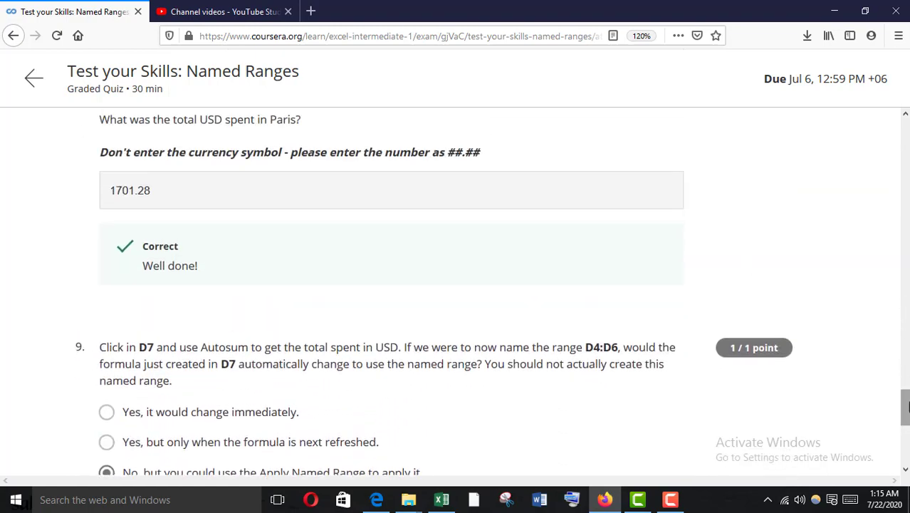